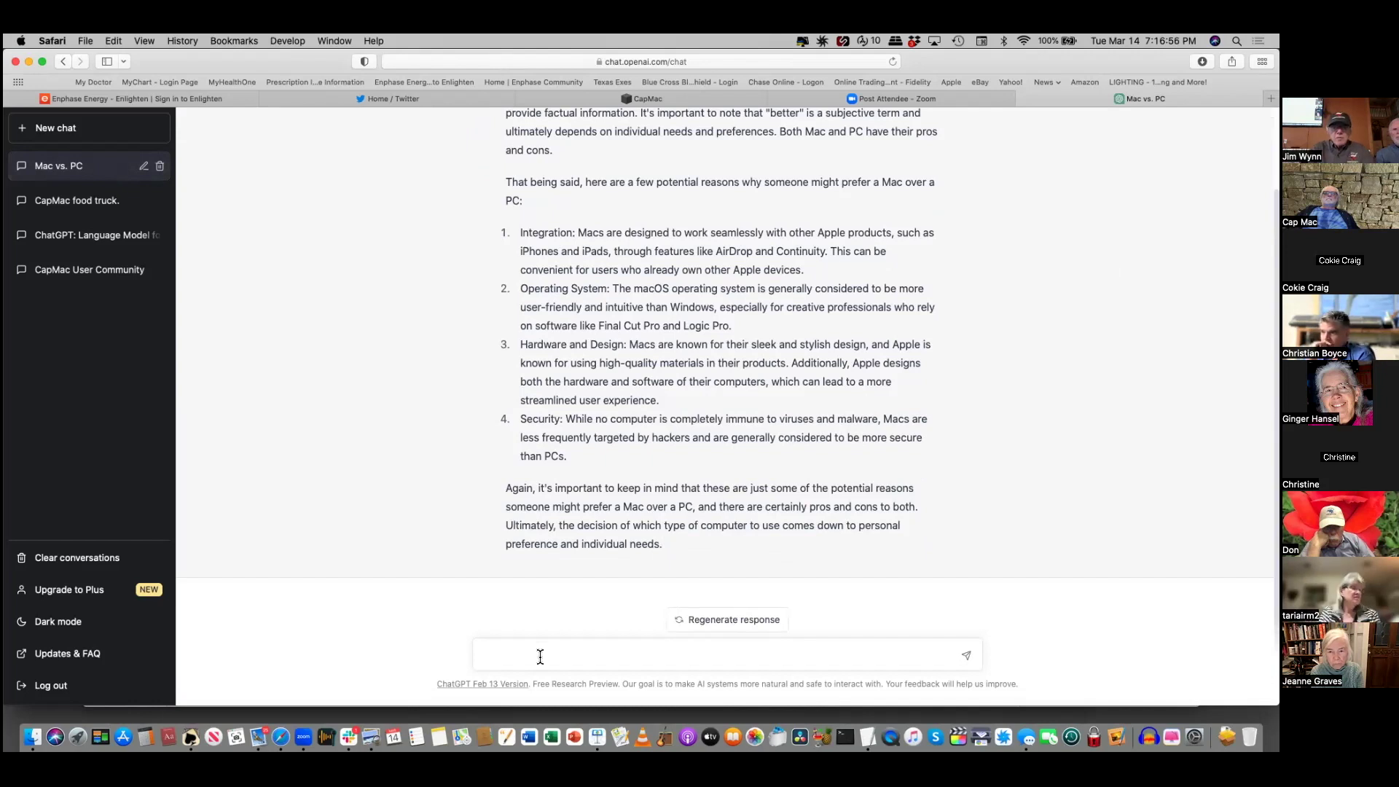
# - Ask ChatGPT to 'summarize the novel war and peace' in the Mac vs. PC chat
pyautogui.write('sum')
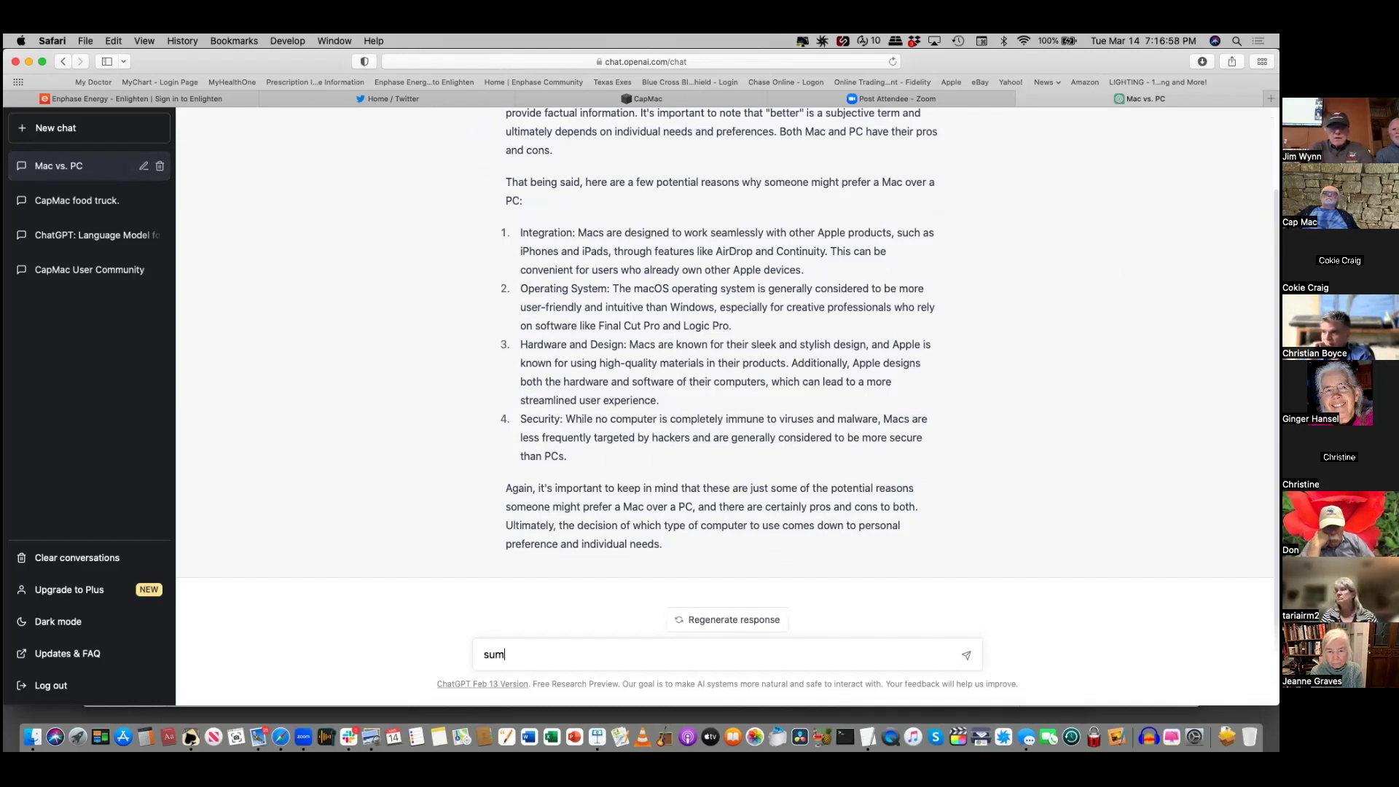
pyautogui.write('mariz')
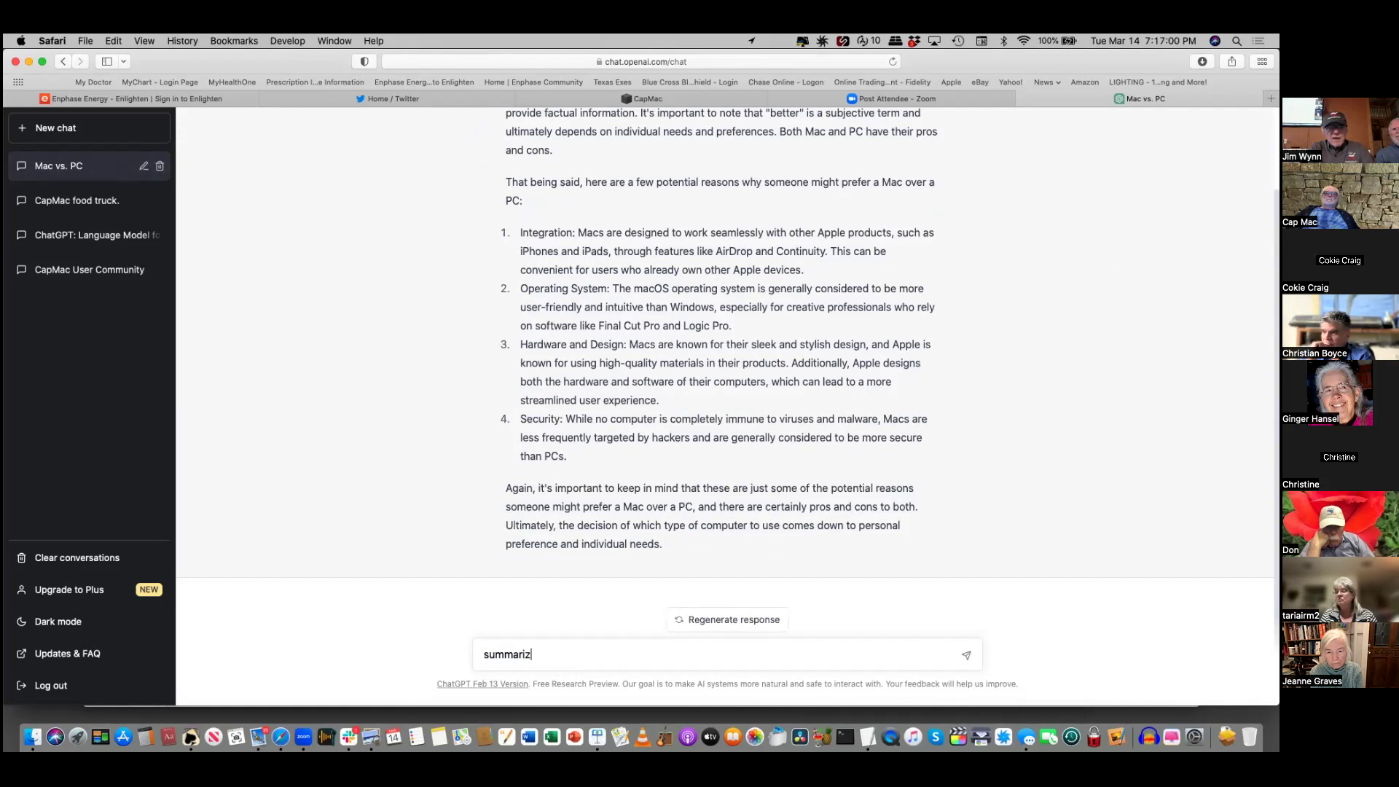
pyautogui.write('e the novel war and peace')
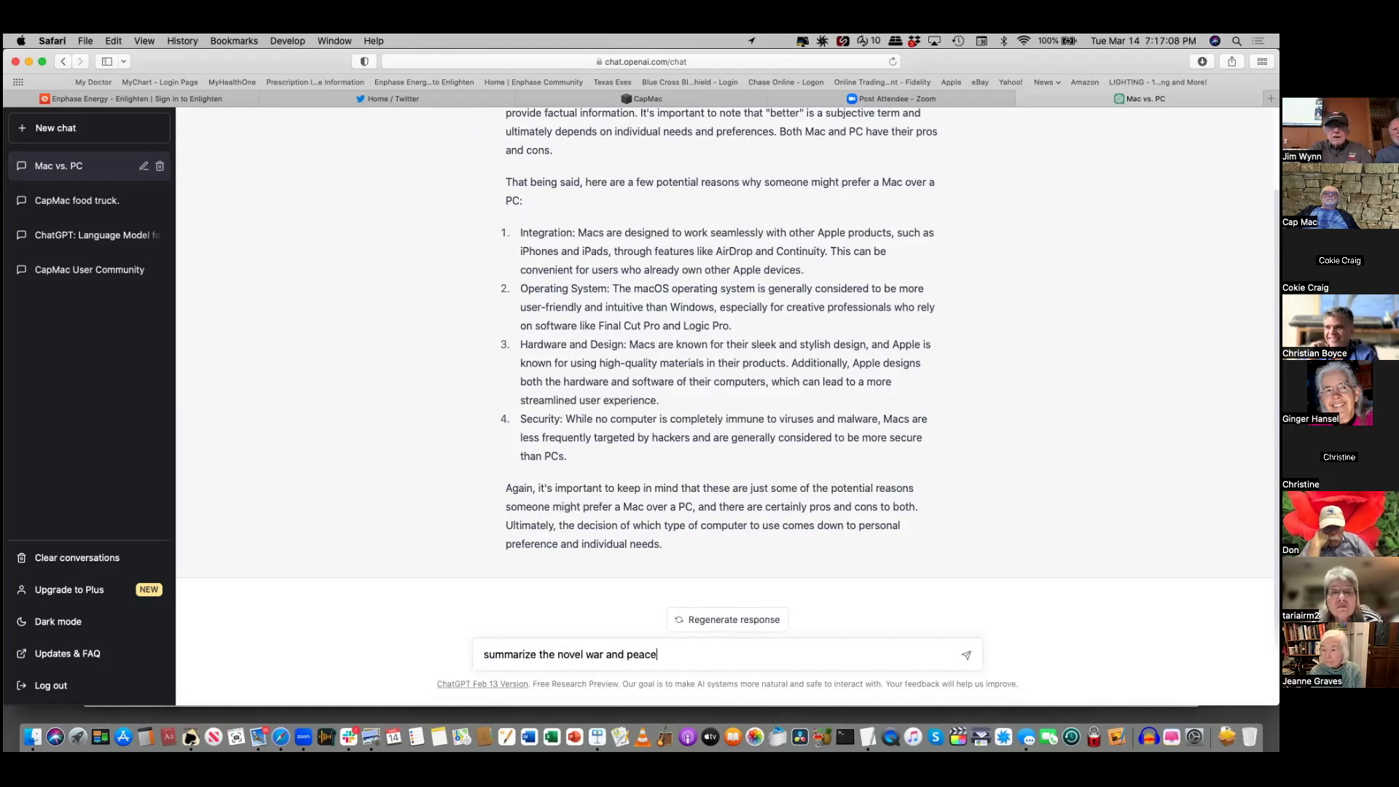
pyautogui.press('Return')
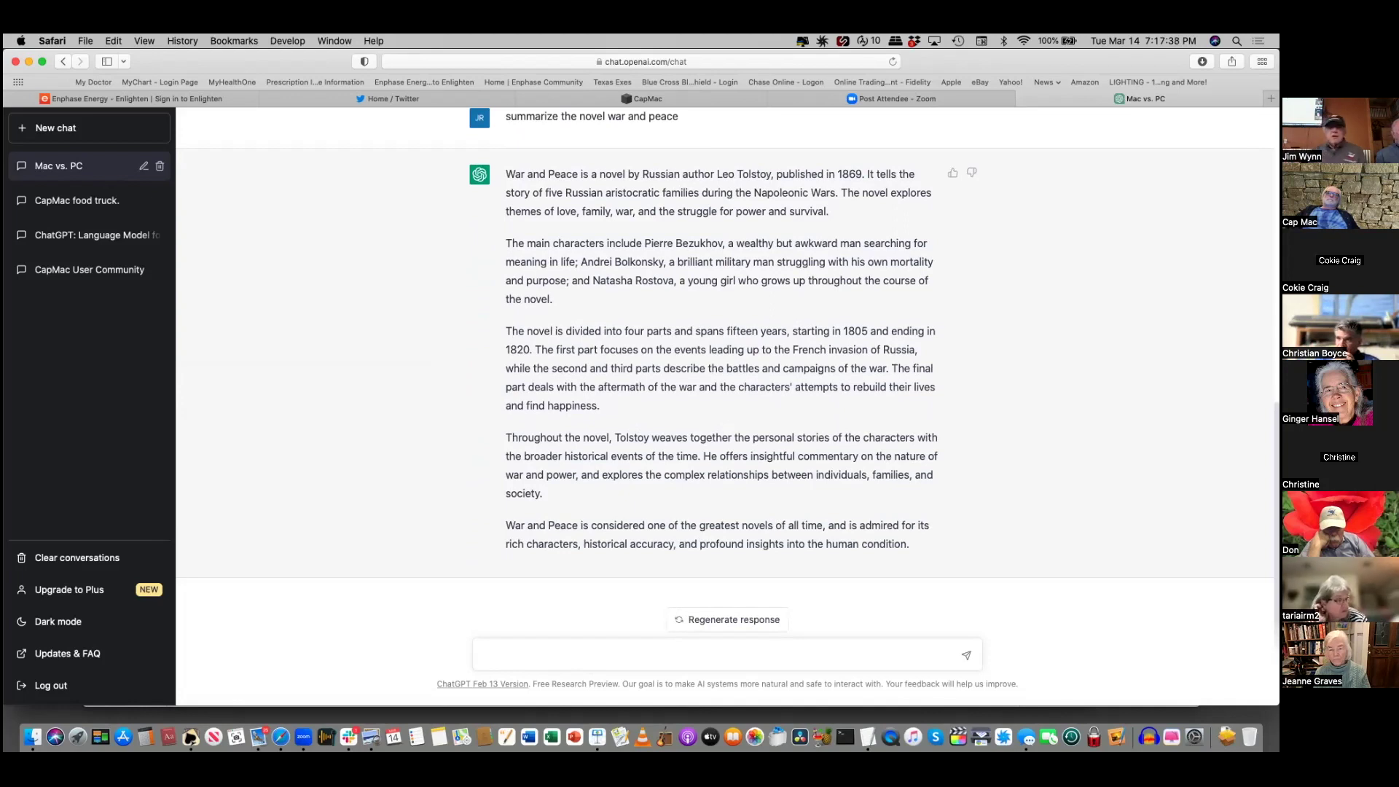
# - Send two 'who is' questions, one with a person's first name, one with another's full name
pyautogui.write('who is nancy')
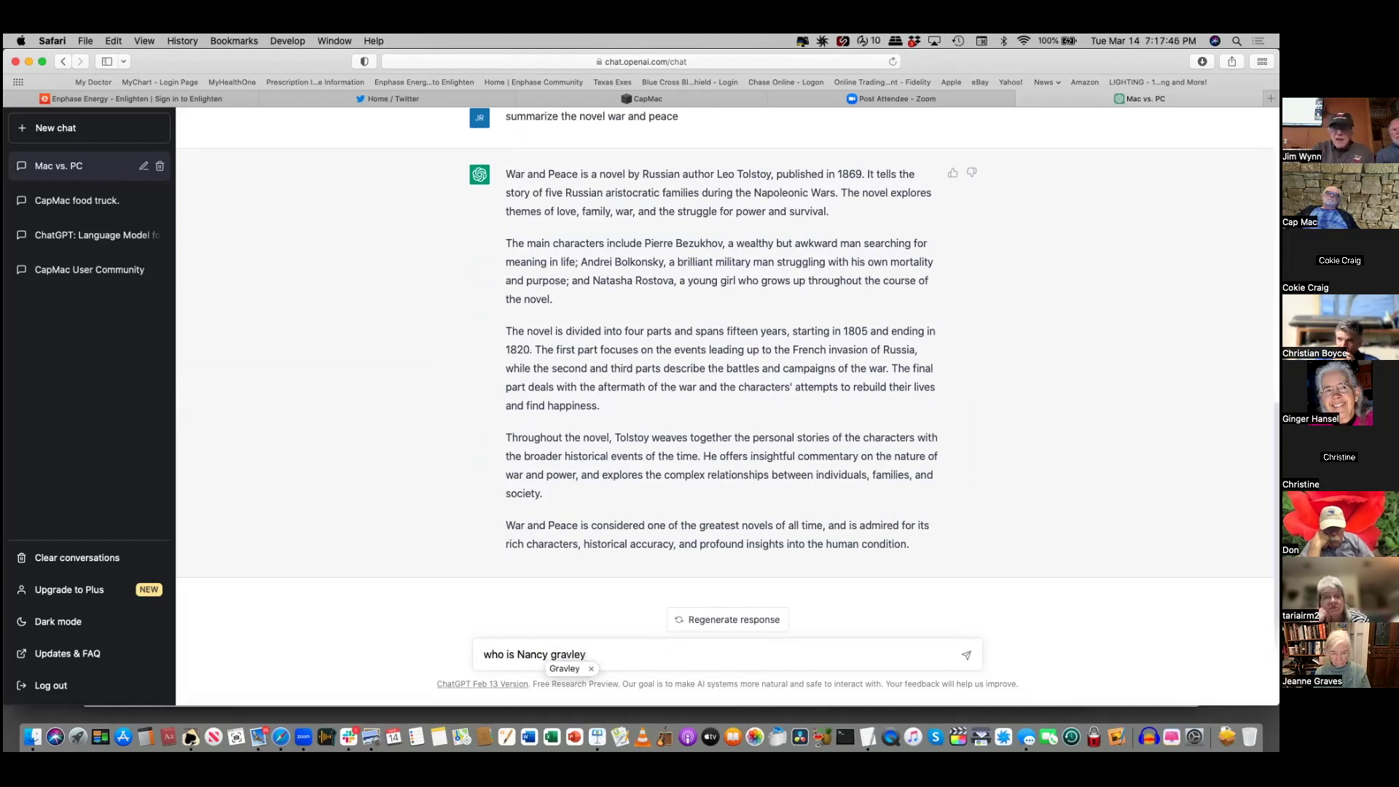
pyautogui.press('Return')
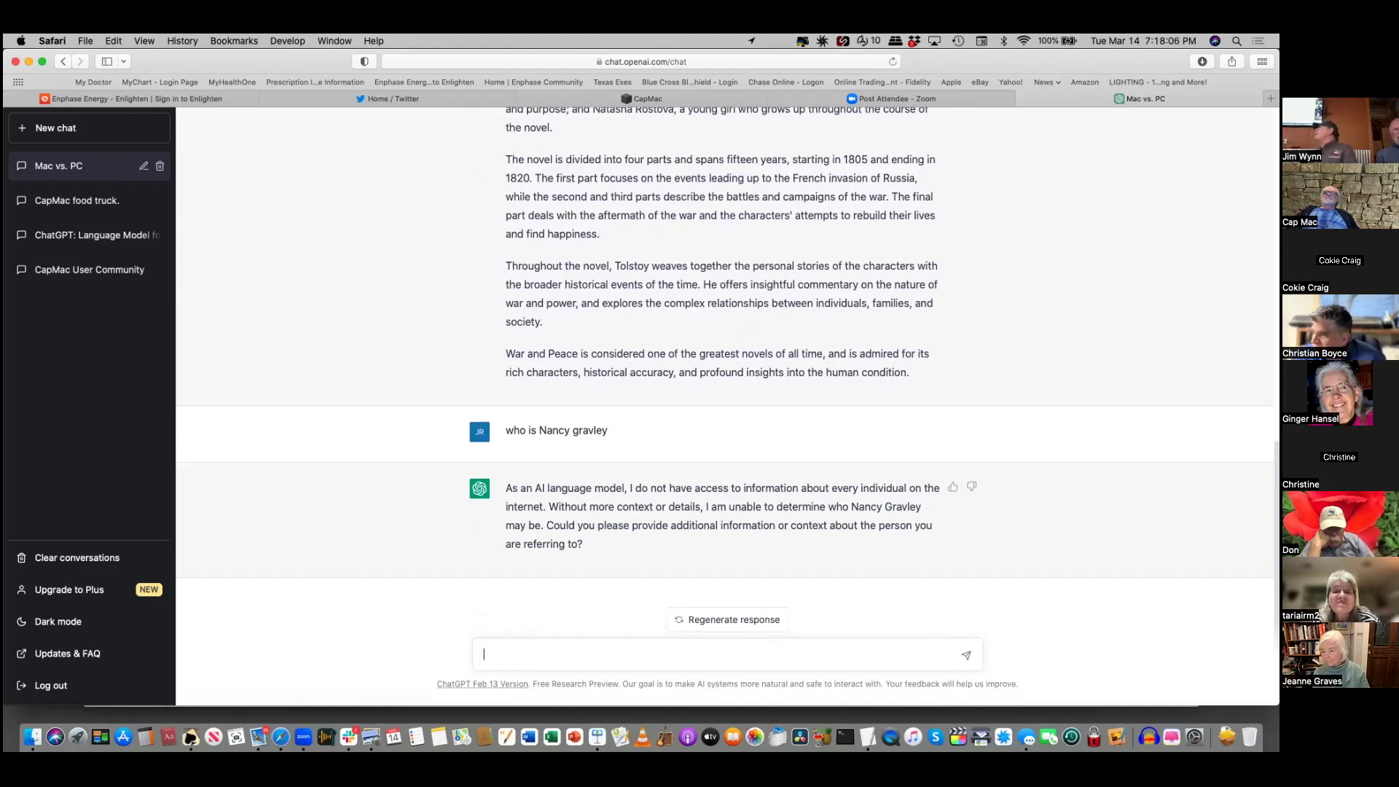
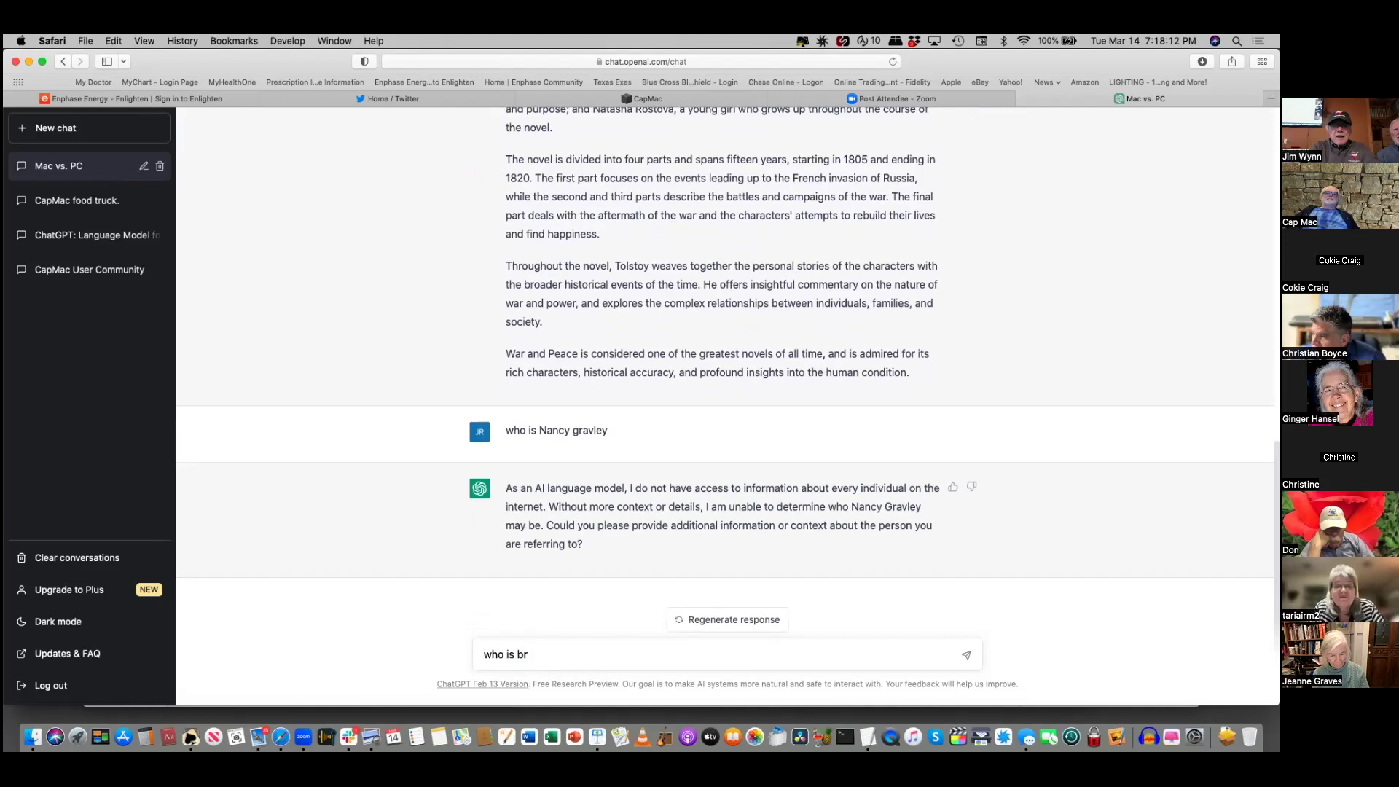
pyautogui.press('Return')
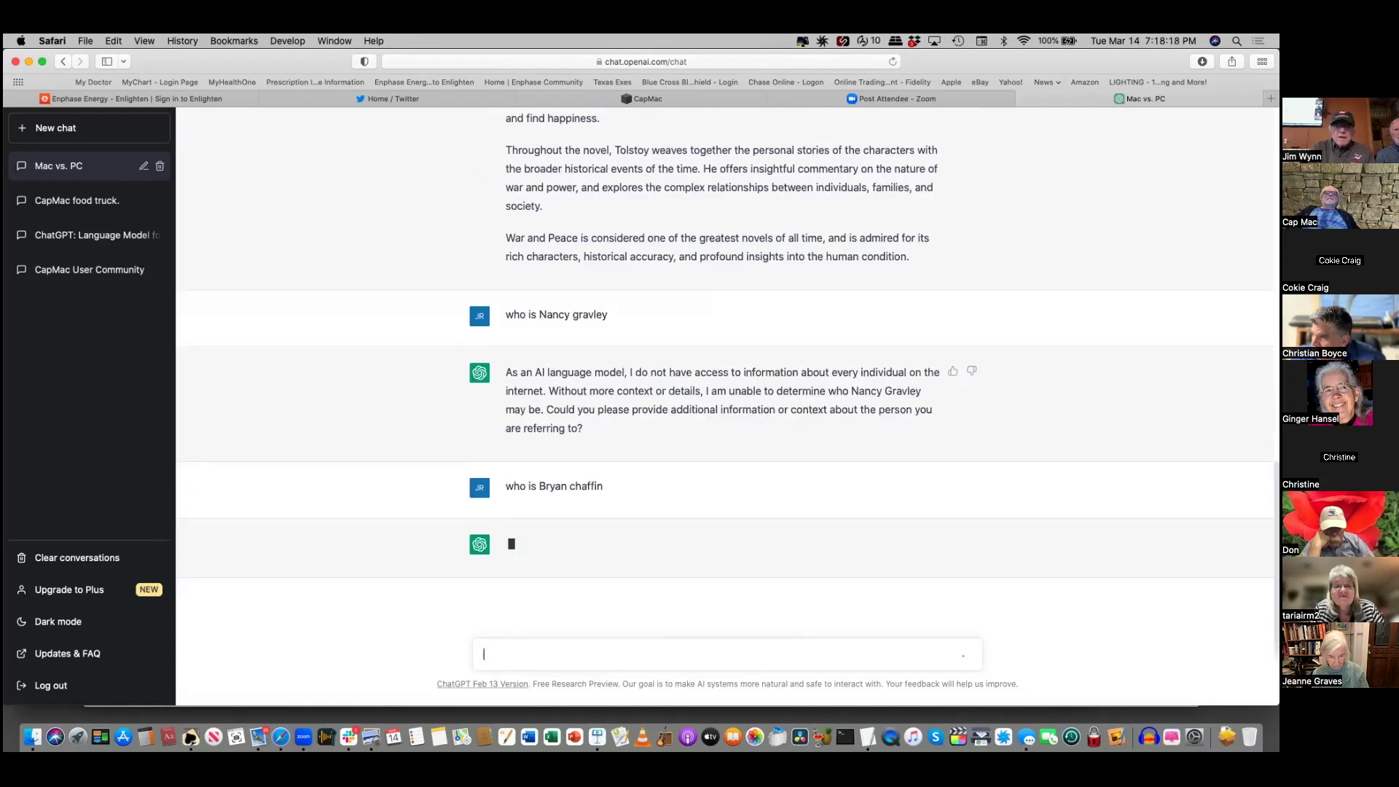
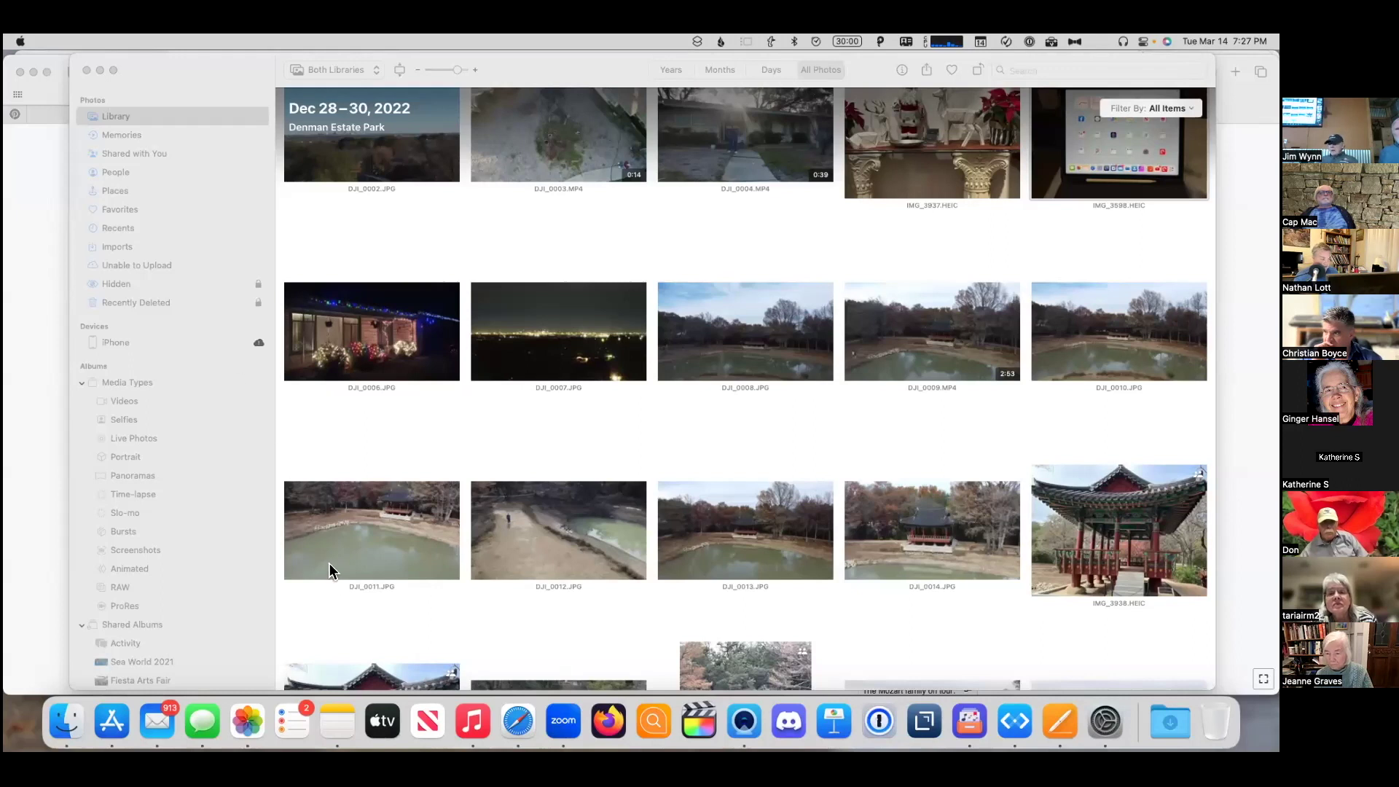
# - Bring the Notes window with 'Test Note for Cliptools' to the front
pyautogui.click(337, 720)
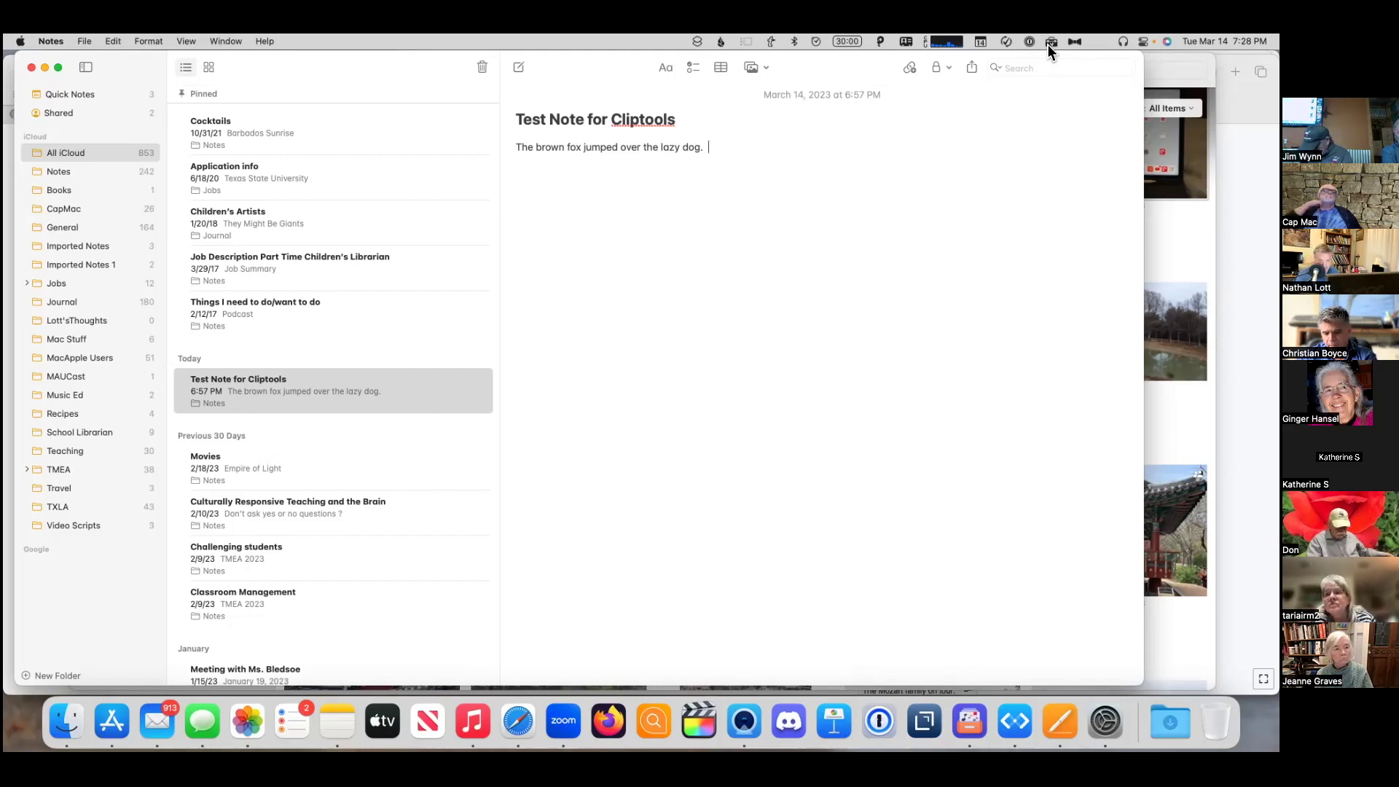
# - Paste the 'At the age of five…' clip as its own paragraph below the fox sentence
pyautogui.click(1050, 42)
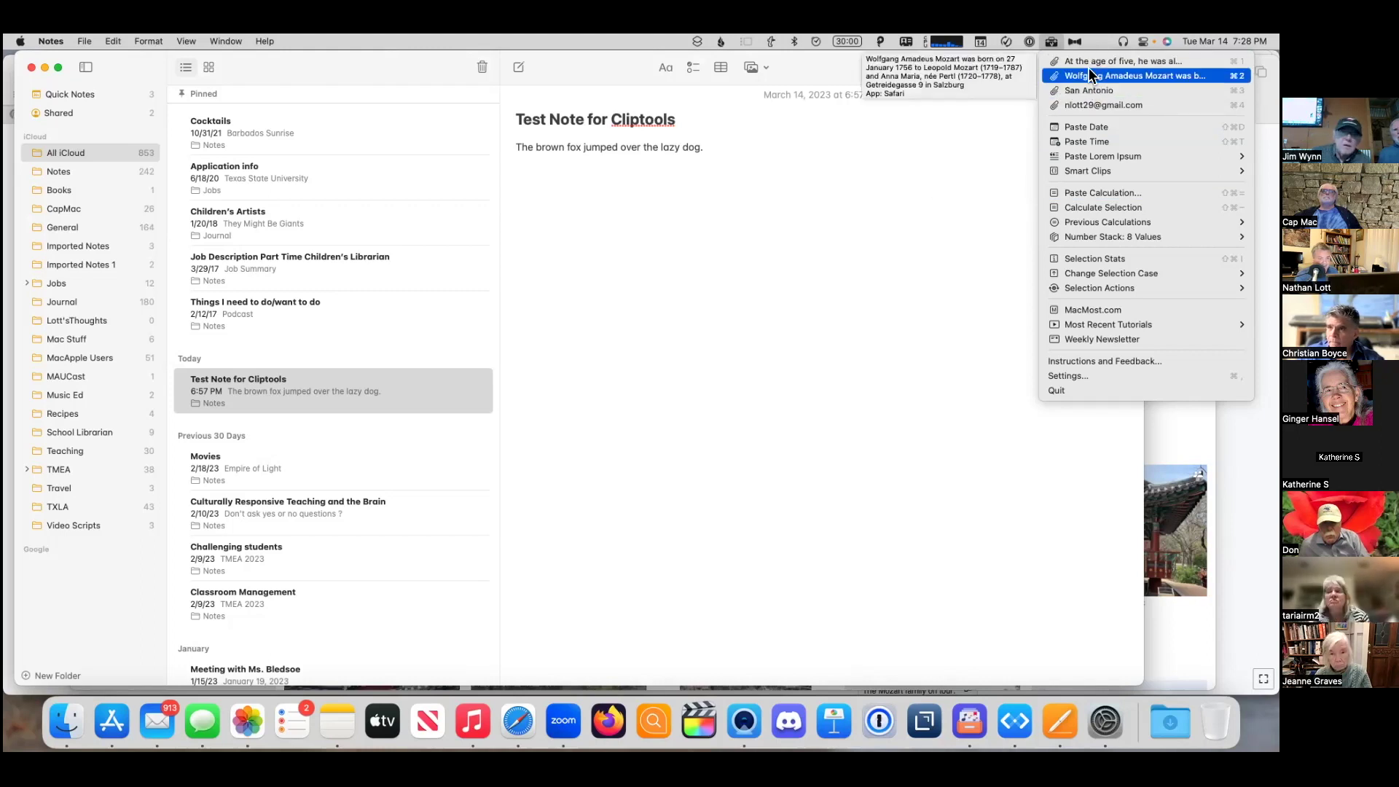
pyautogui.click(1087, 61)
pyautogui.press('Return')
pyautogui.press('Return')
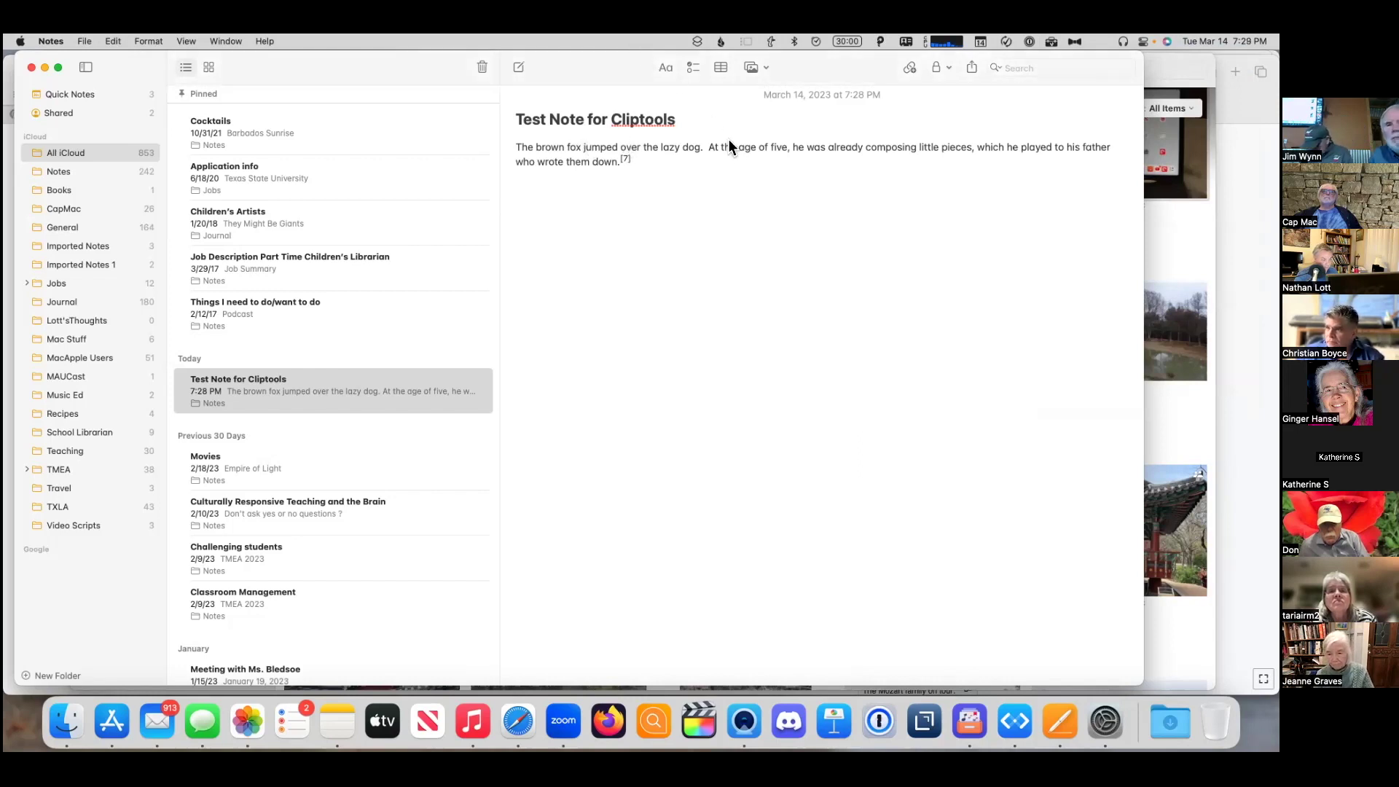
pyautogui.click(705, 150)
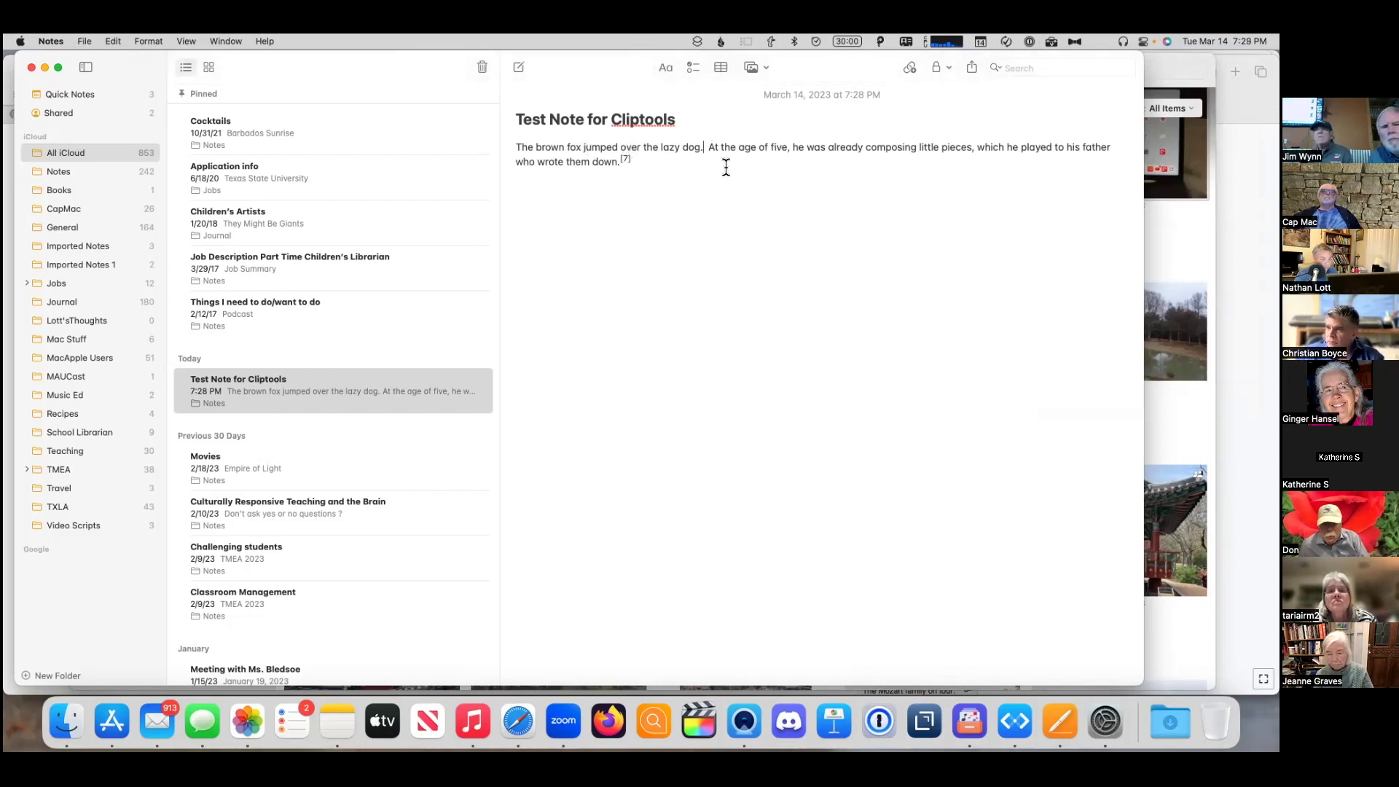
pyautogui.press('Return')
pyautogui.press('Return')
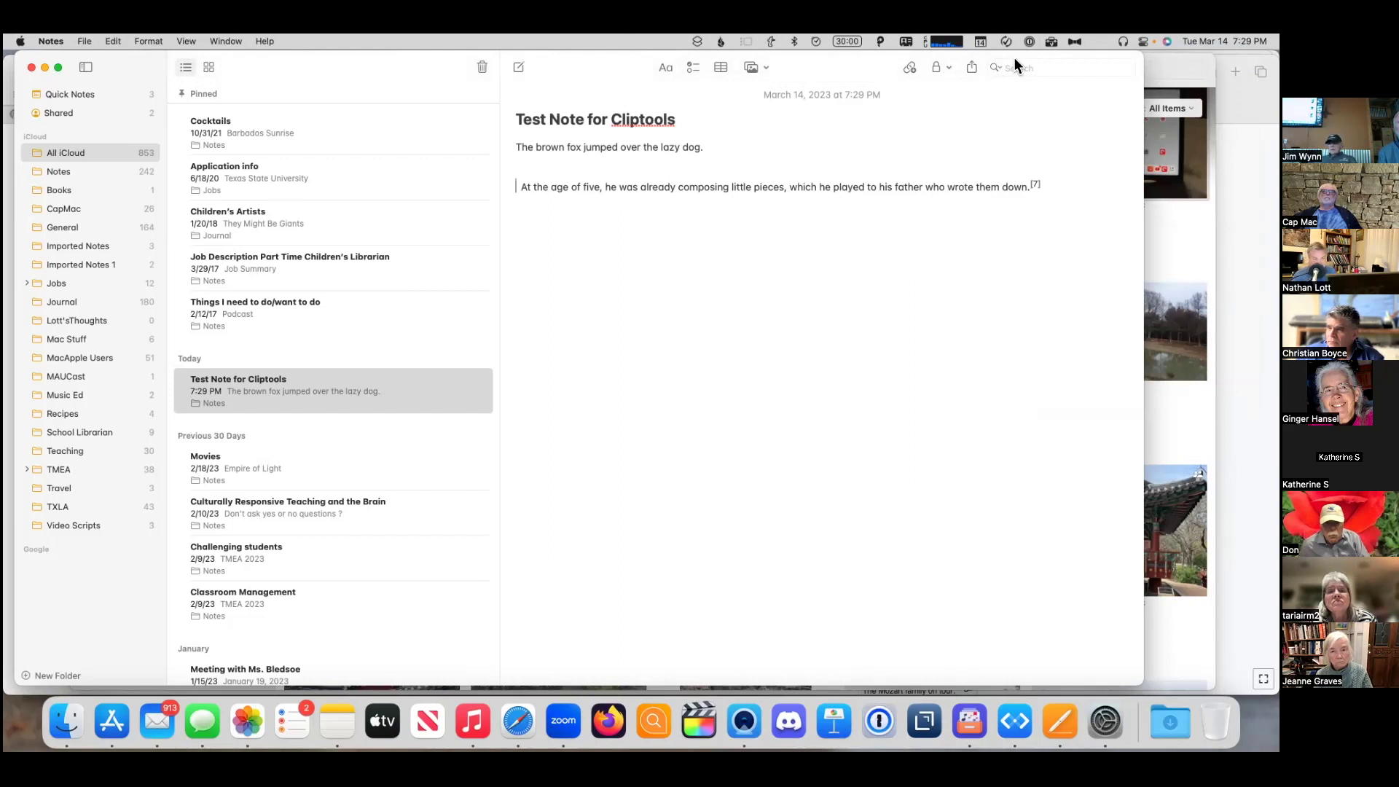
# - Preview the Option, Control and Shift menu alternates, then paste the age-five clip again
pyautogui.click(1051, 42)
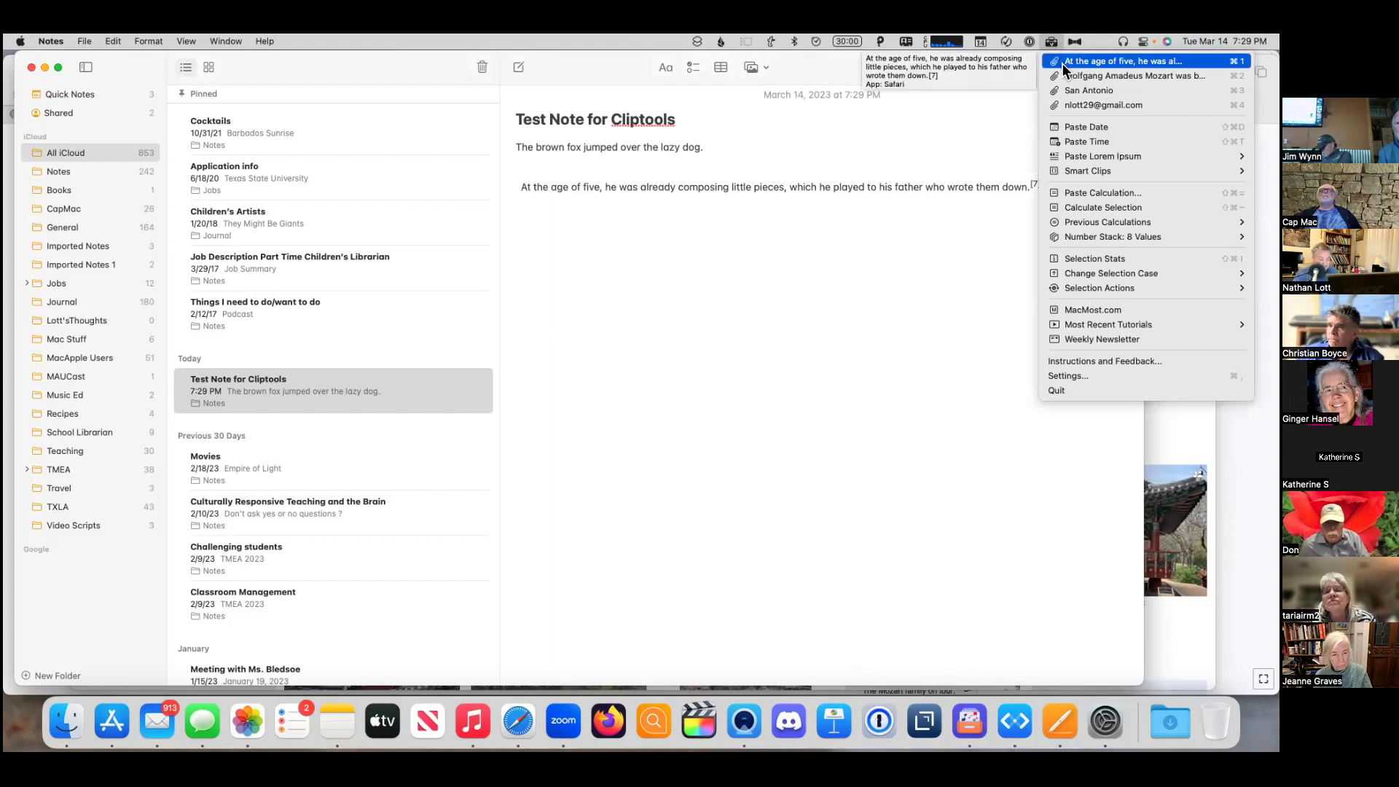
pyautogui.press('alt')
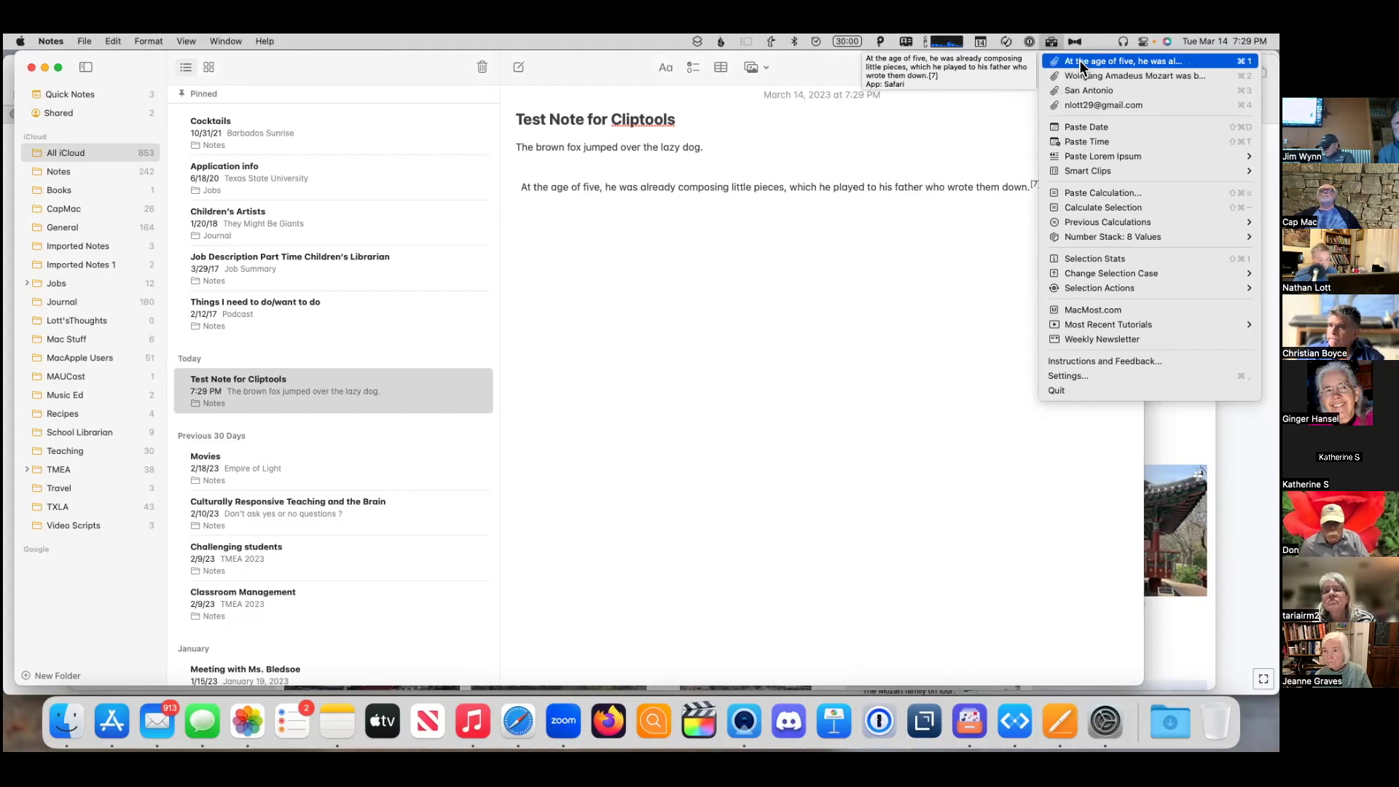
pyautogui.press('ctrl')
pyautogui.press('shift')
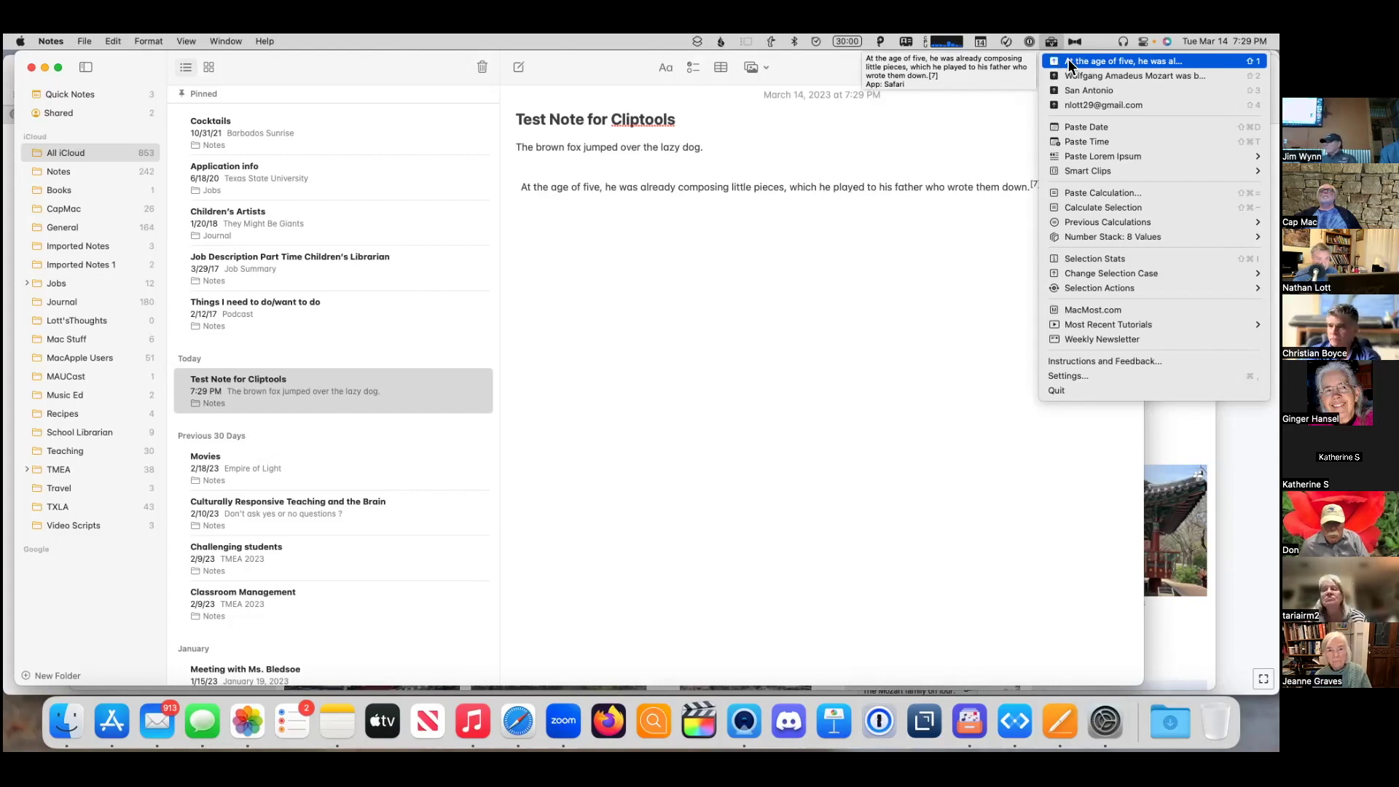
pyautogui.click(1082, 60)
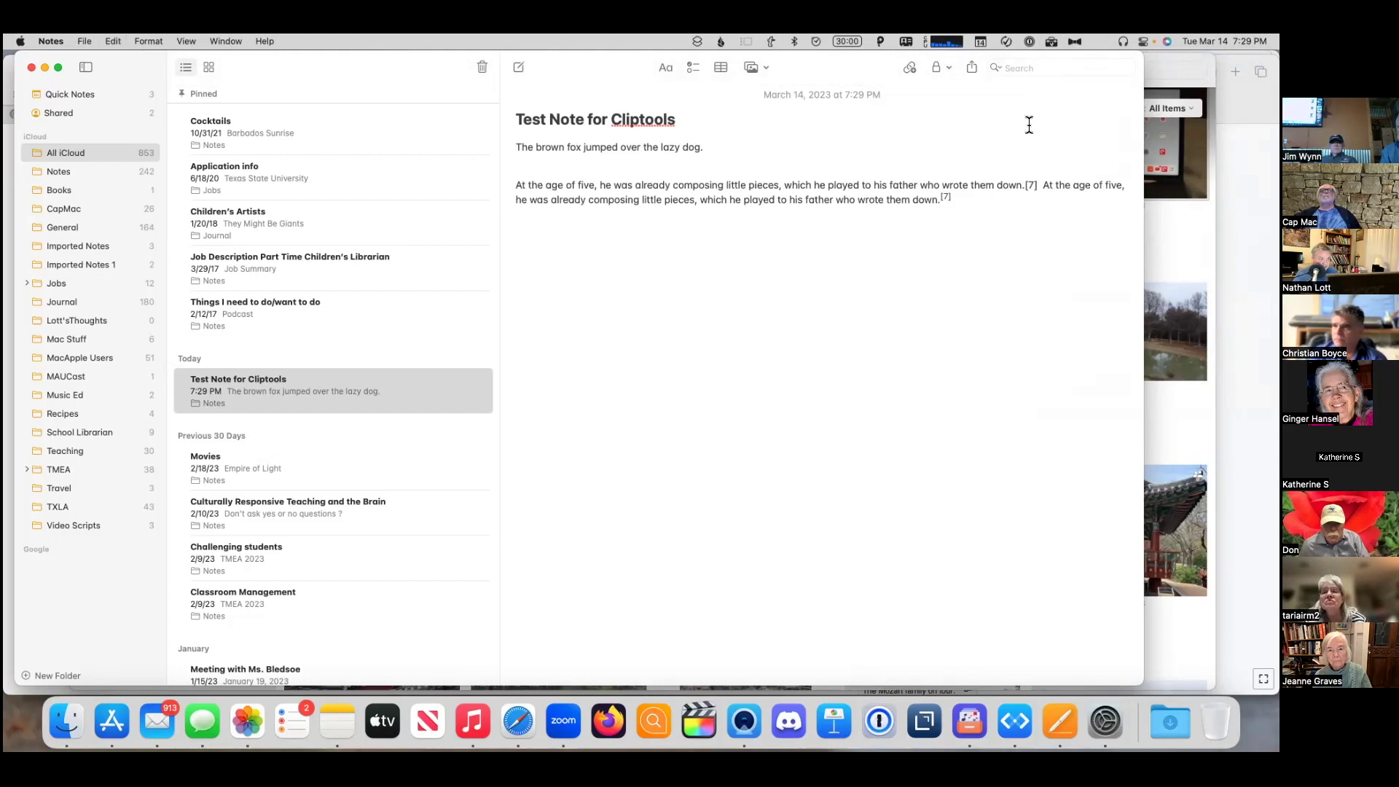
# - Review the clip removal and plain-text options without pasting, then start an empty line below
pyautogui.click(1052, 42)
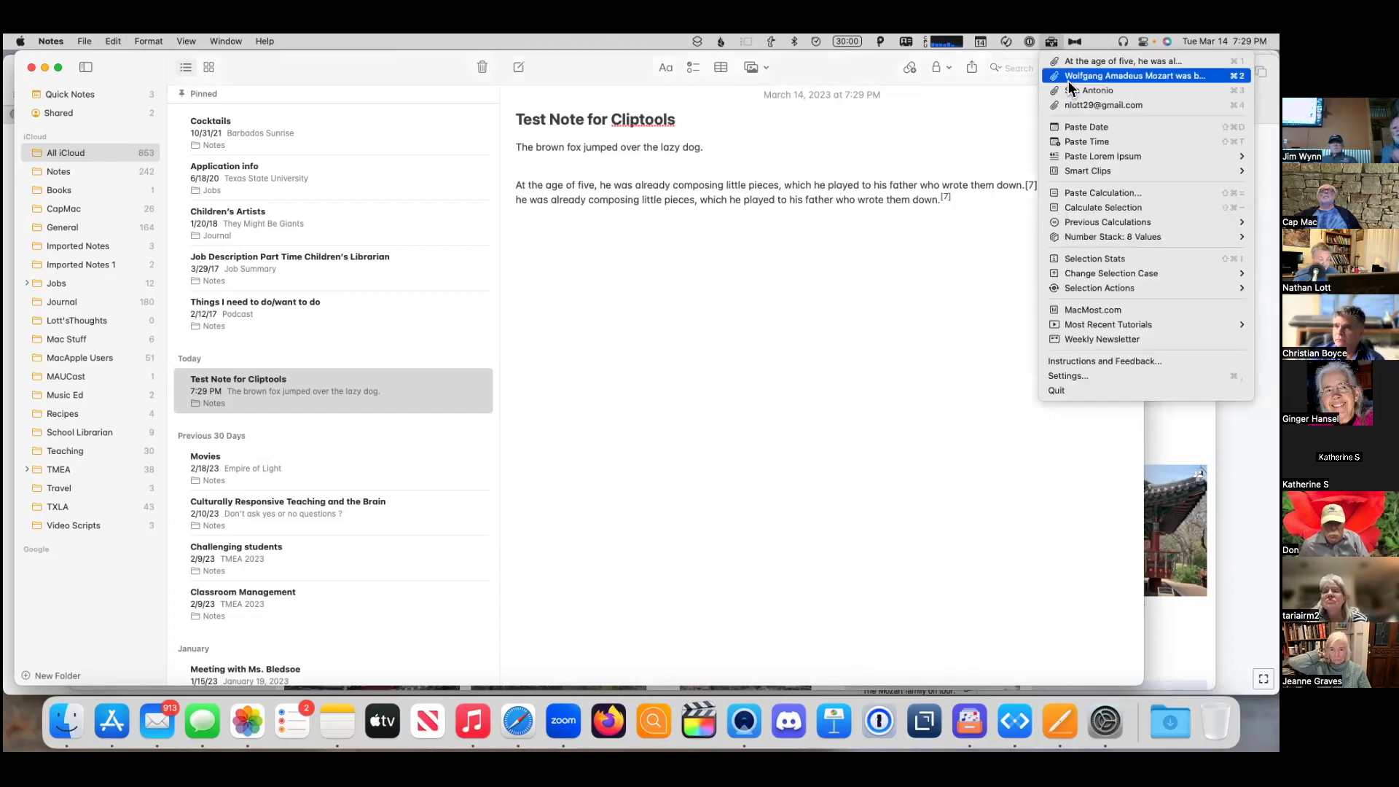
pyautogui.press('alt')
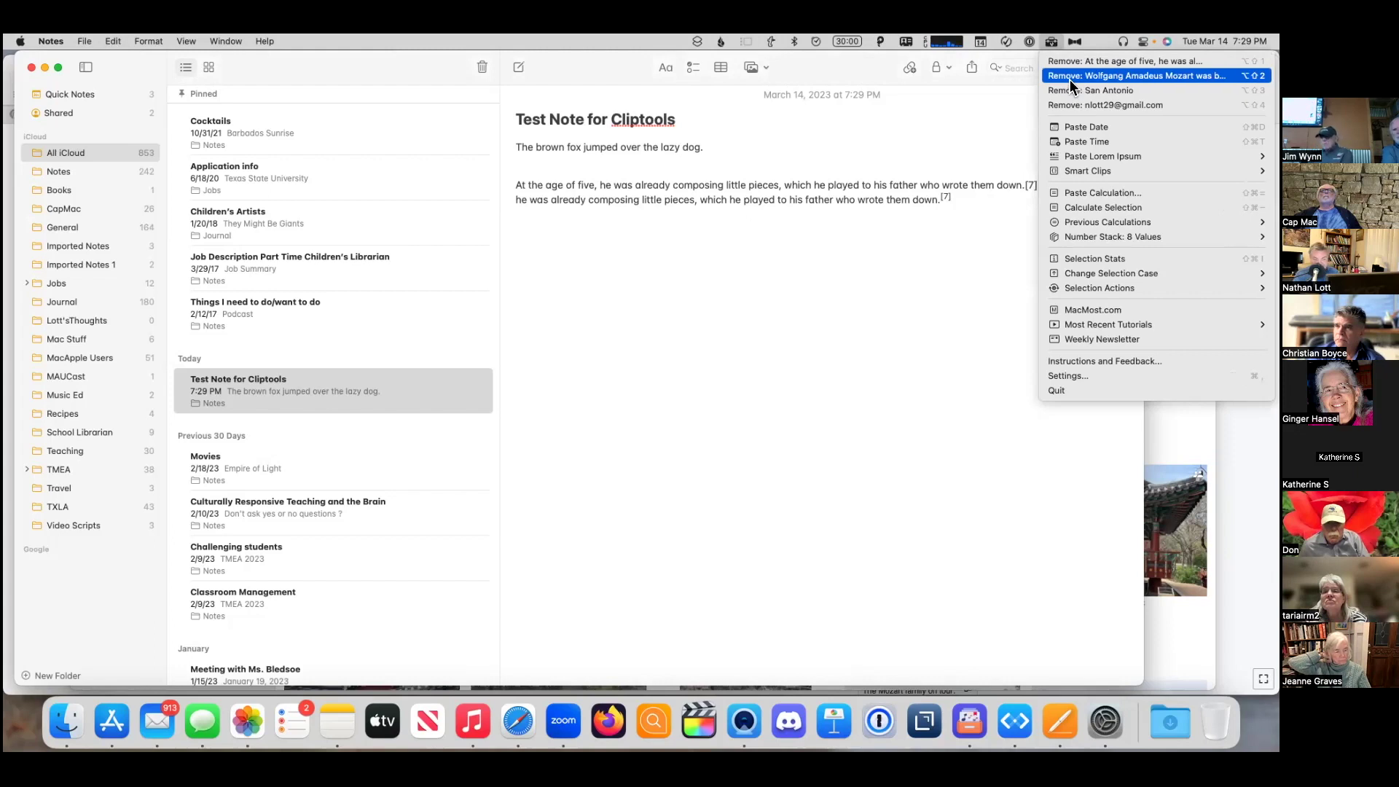
pyautogui.press('ctrl')
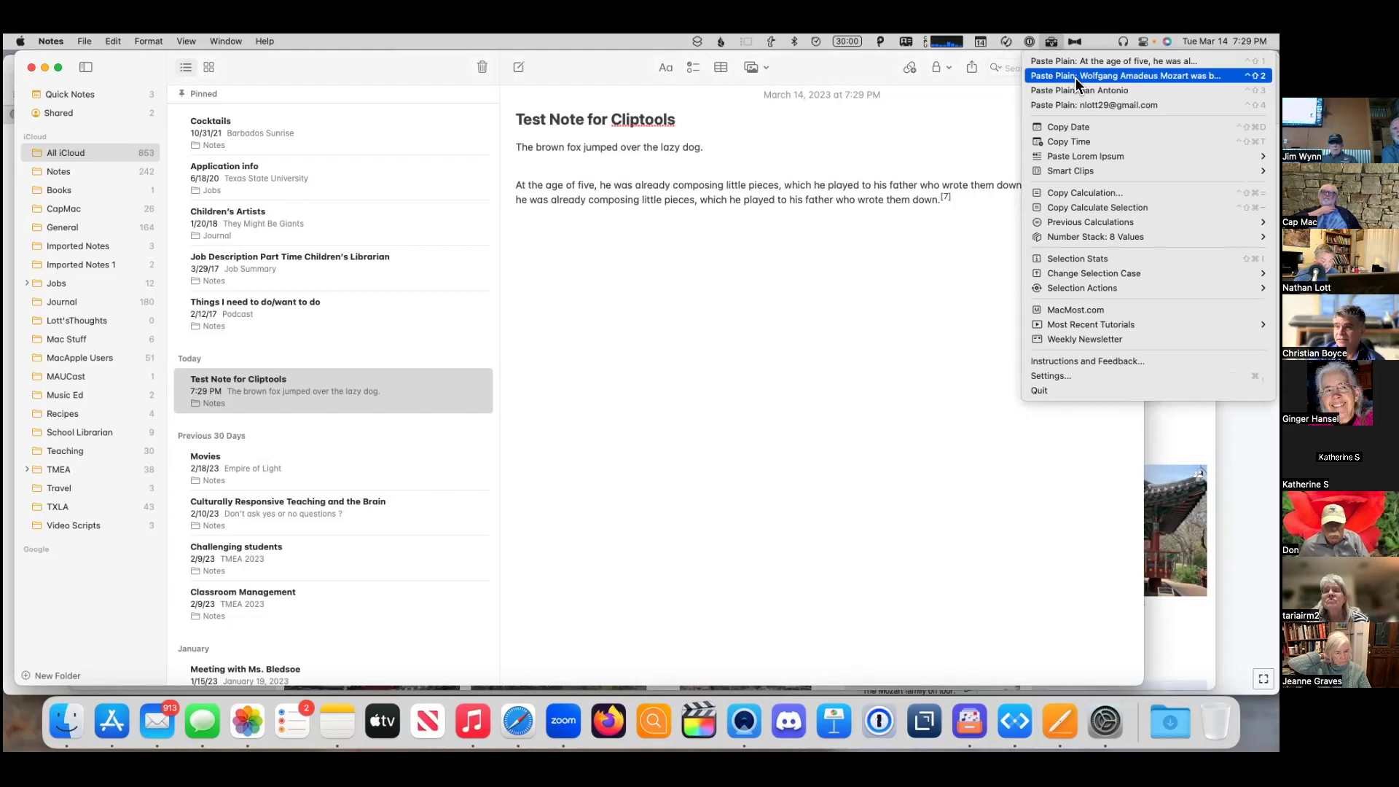
pyautogui.press('alt')
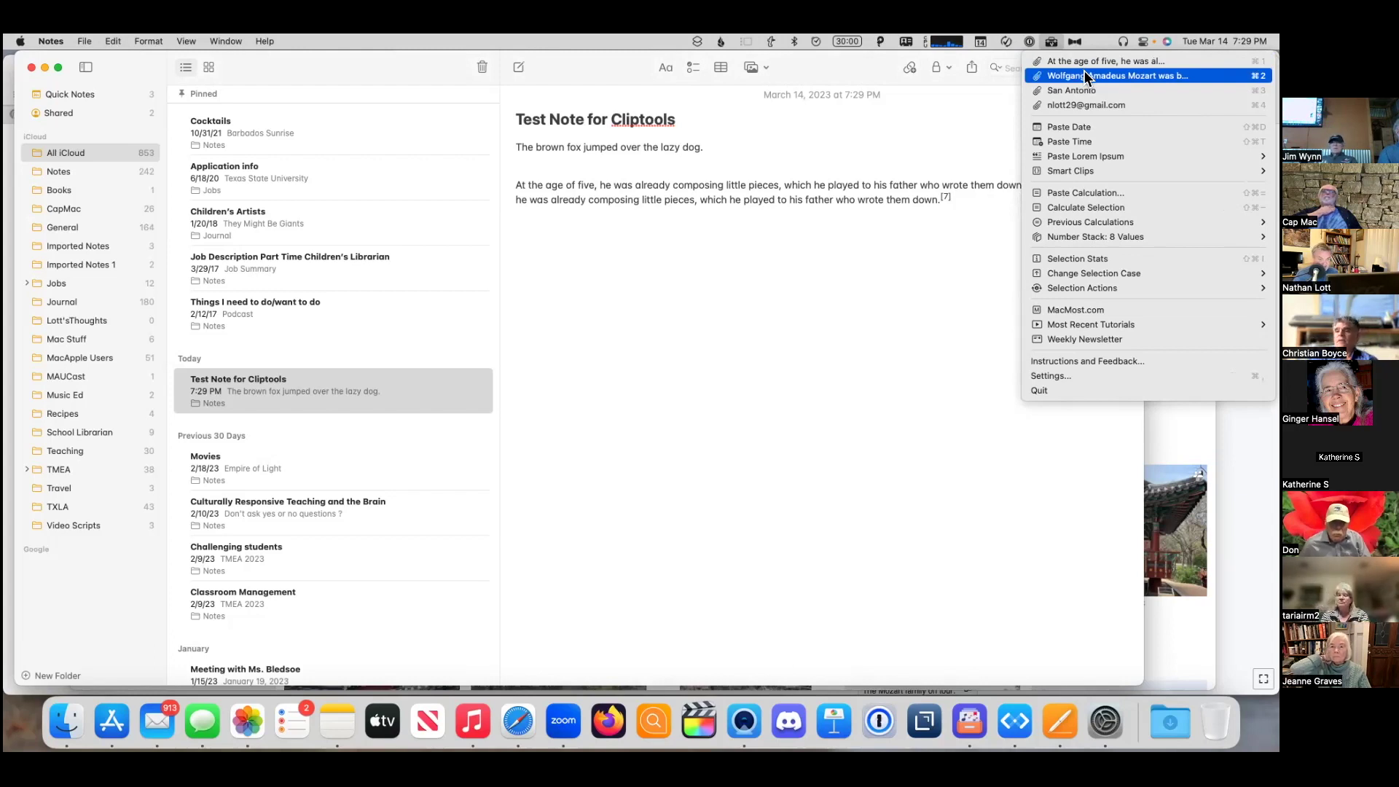
pyautogui.press('alt')
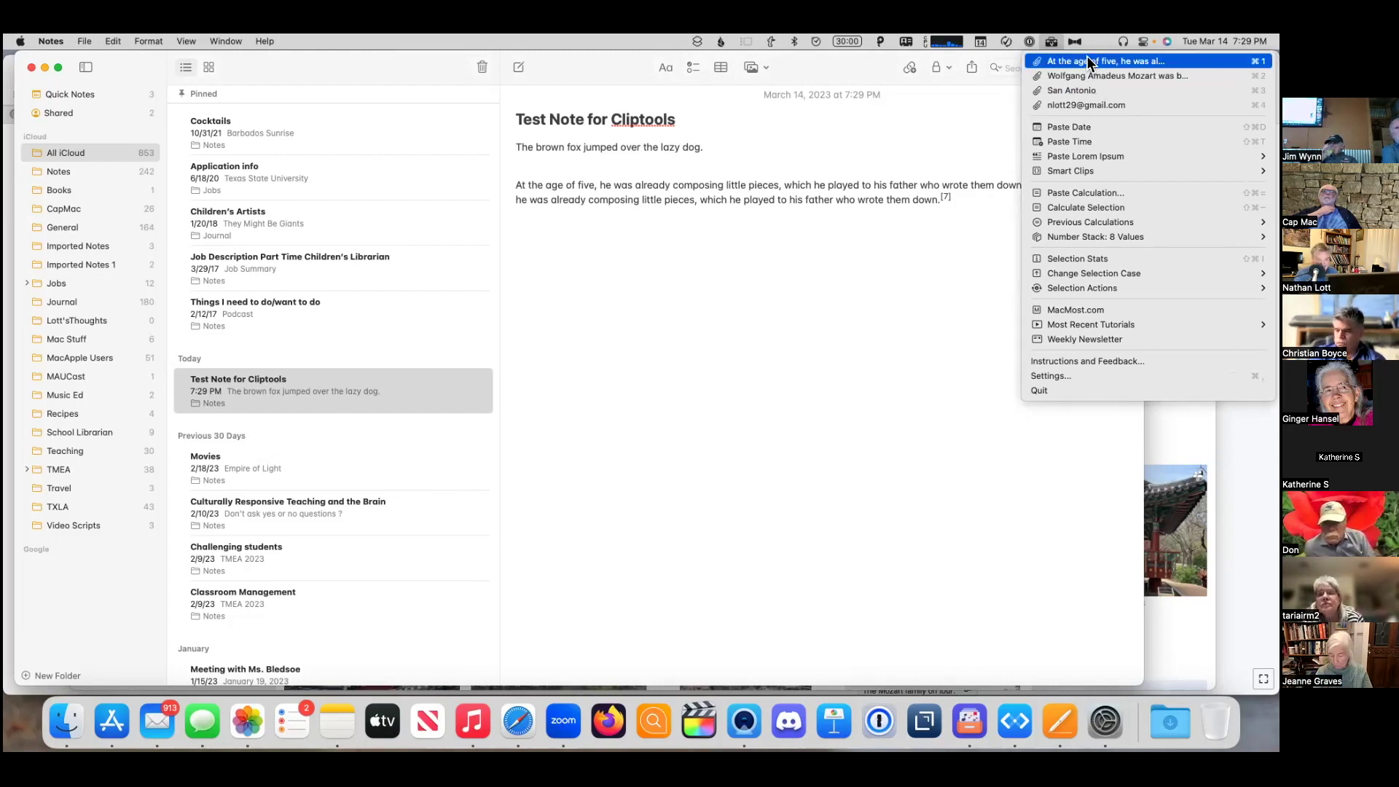
pyautogui.click(867, 243)
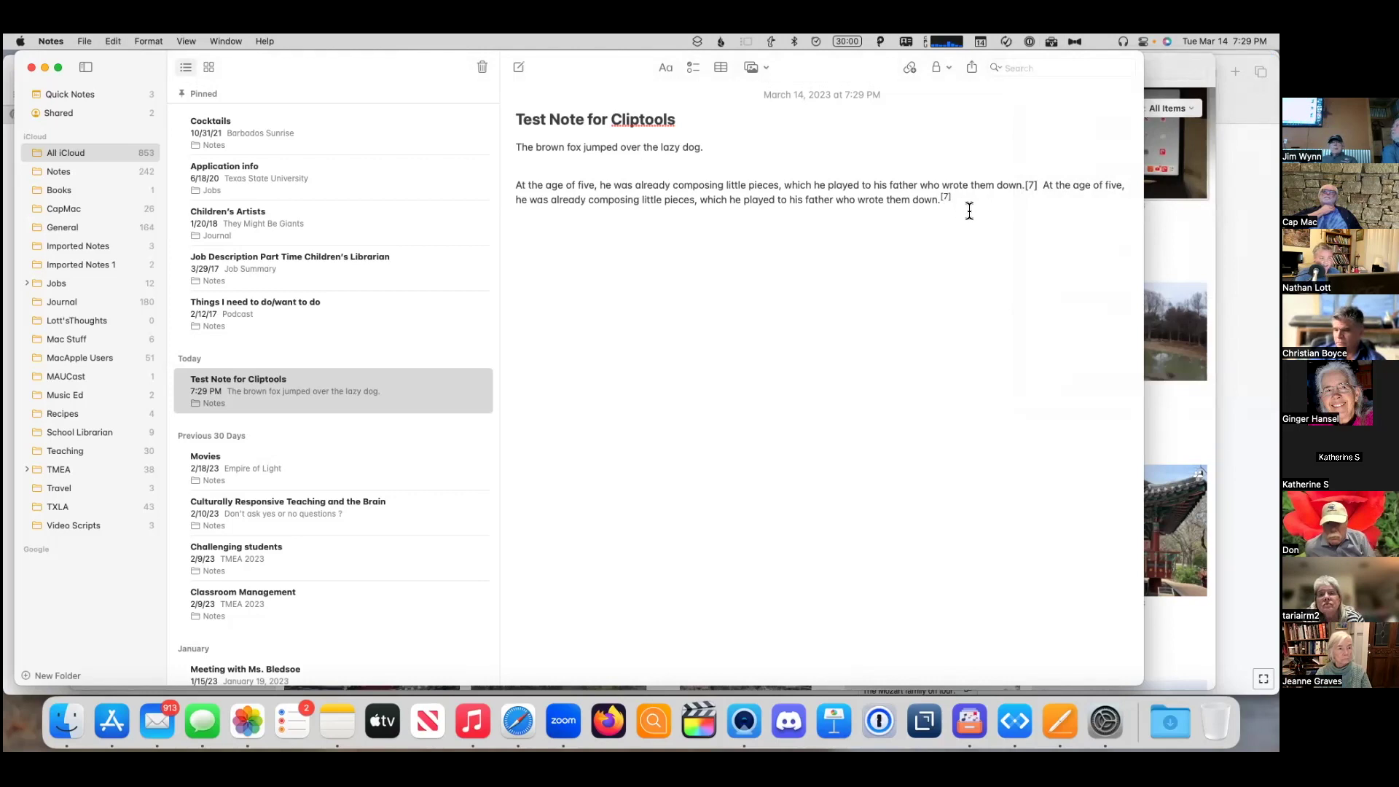
pyautogui.press('Return')
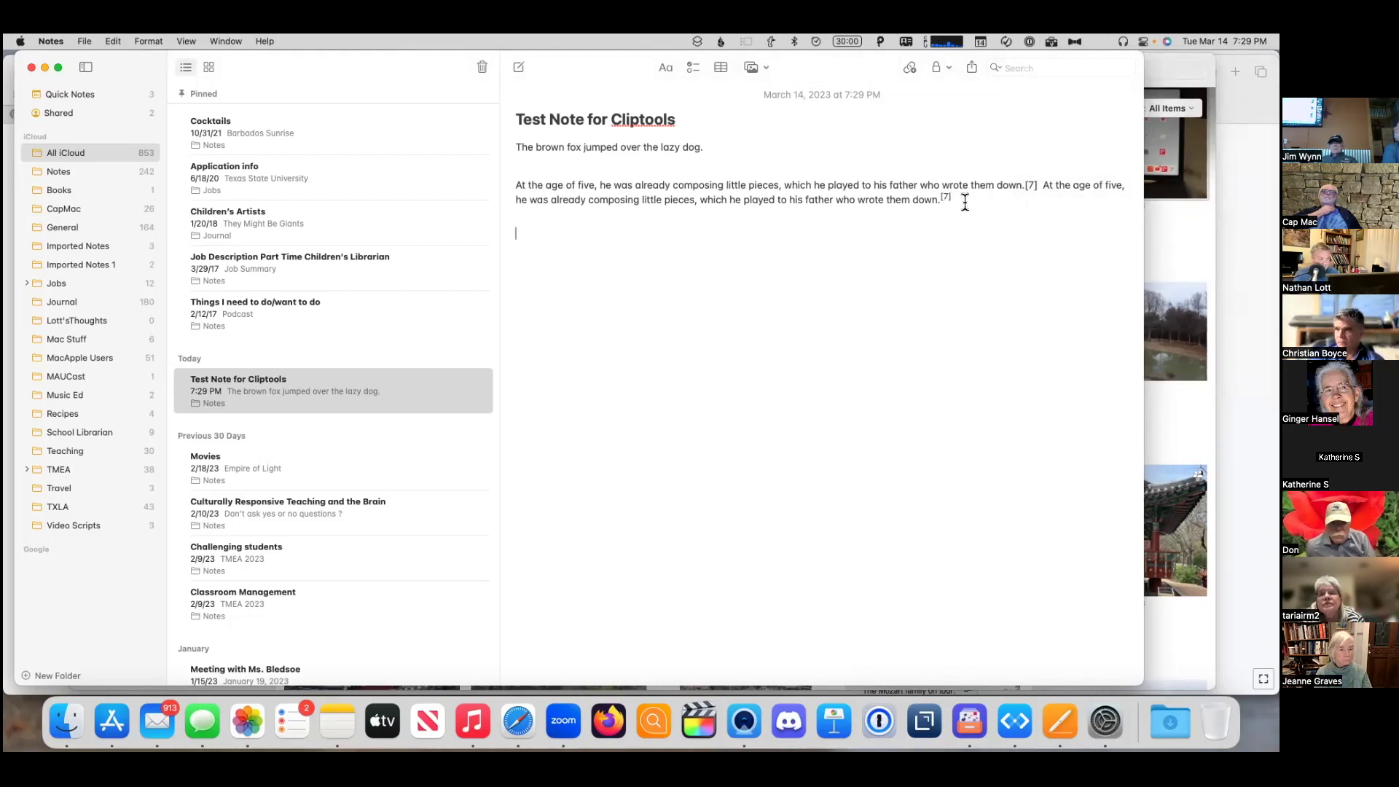
pyautogui.click(1048, 44)
pyautogui.click(1058, 127)
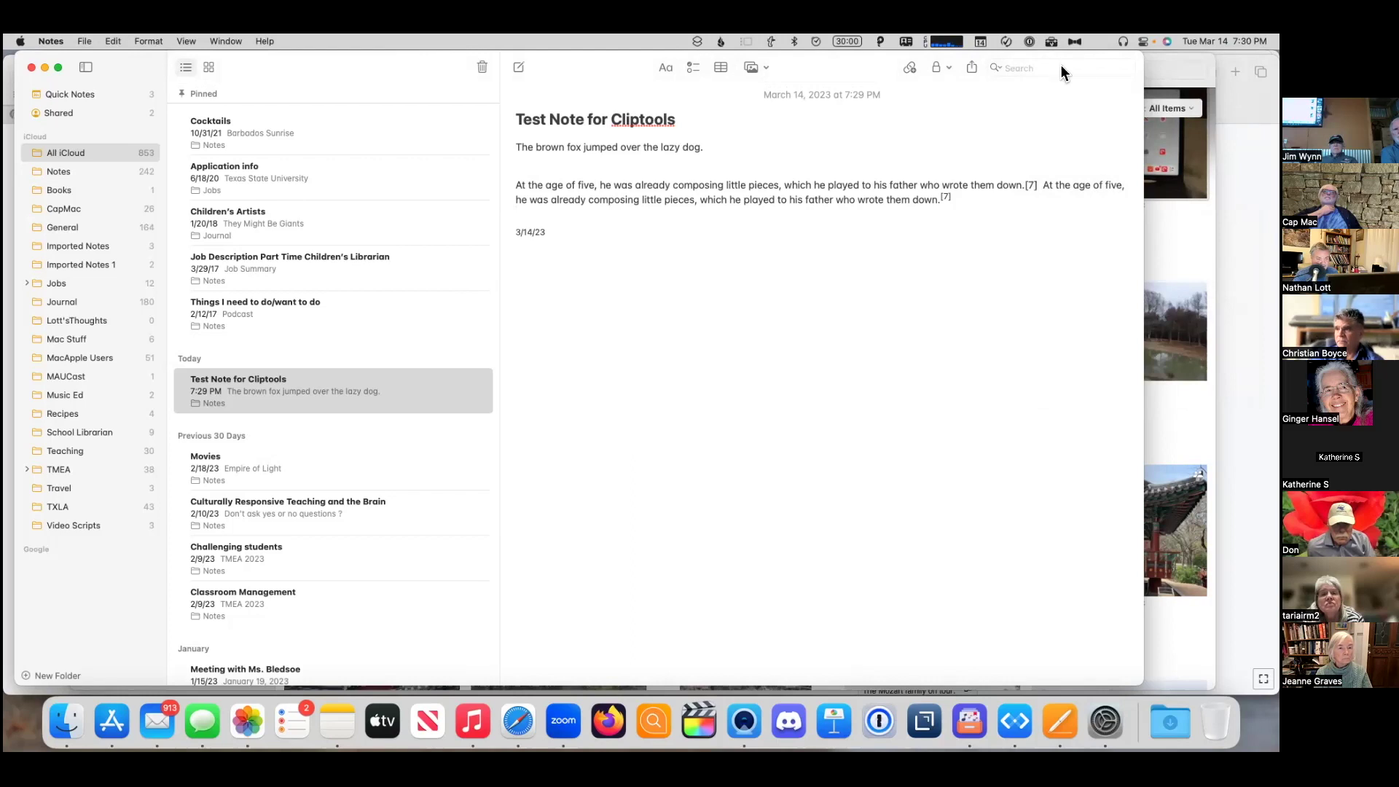
pyautogui.click(1048, 43)
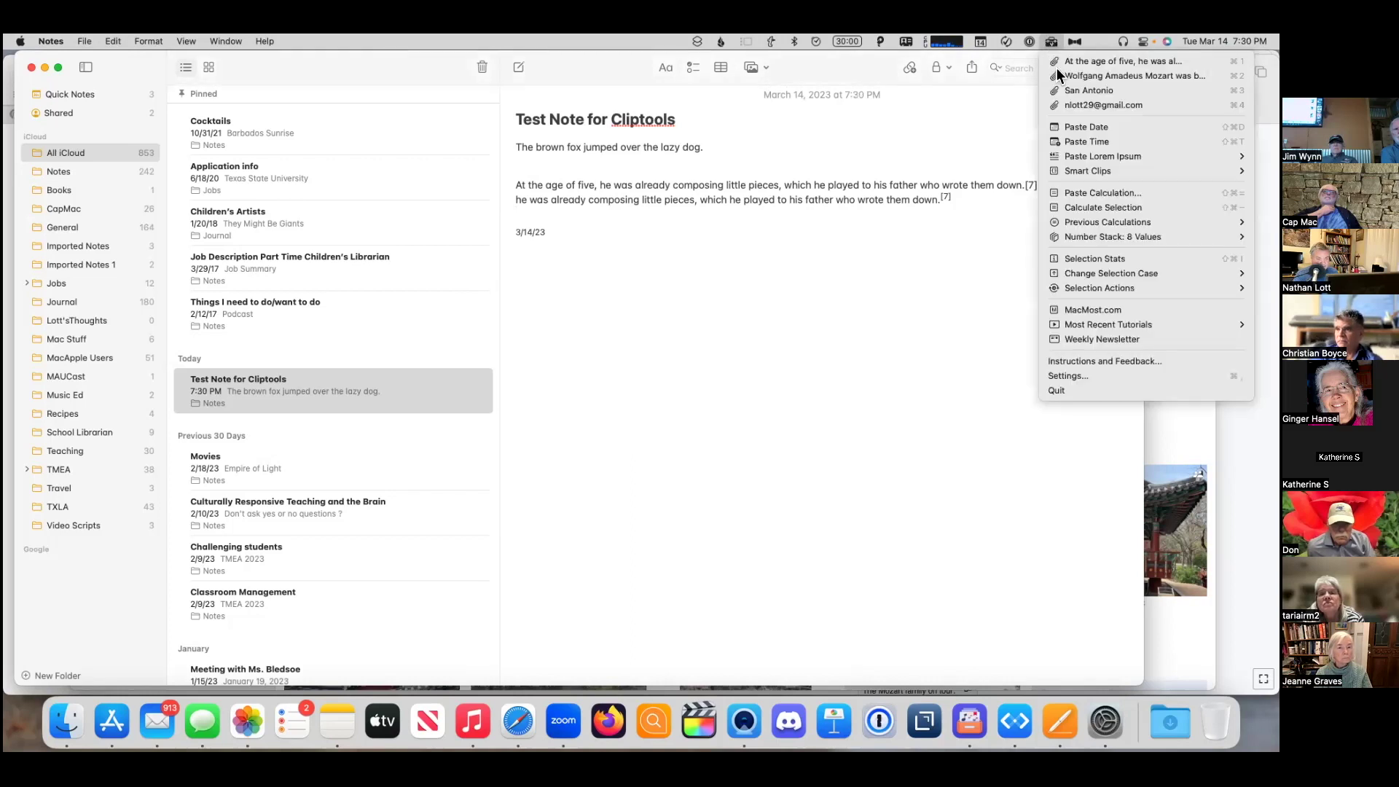
pyautogui.click(1069, 141)
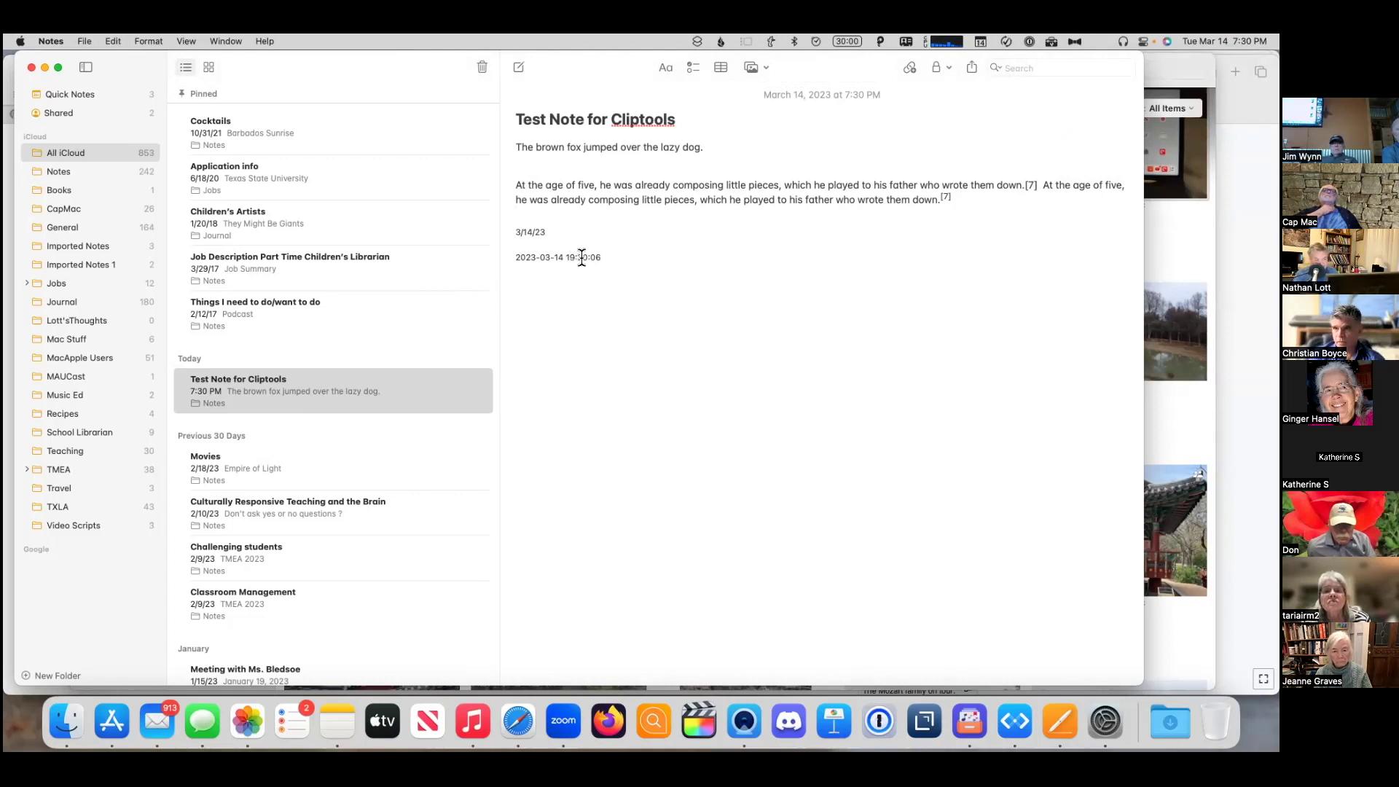
pyautogui.click(1051, 42)
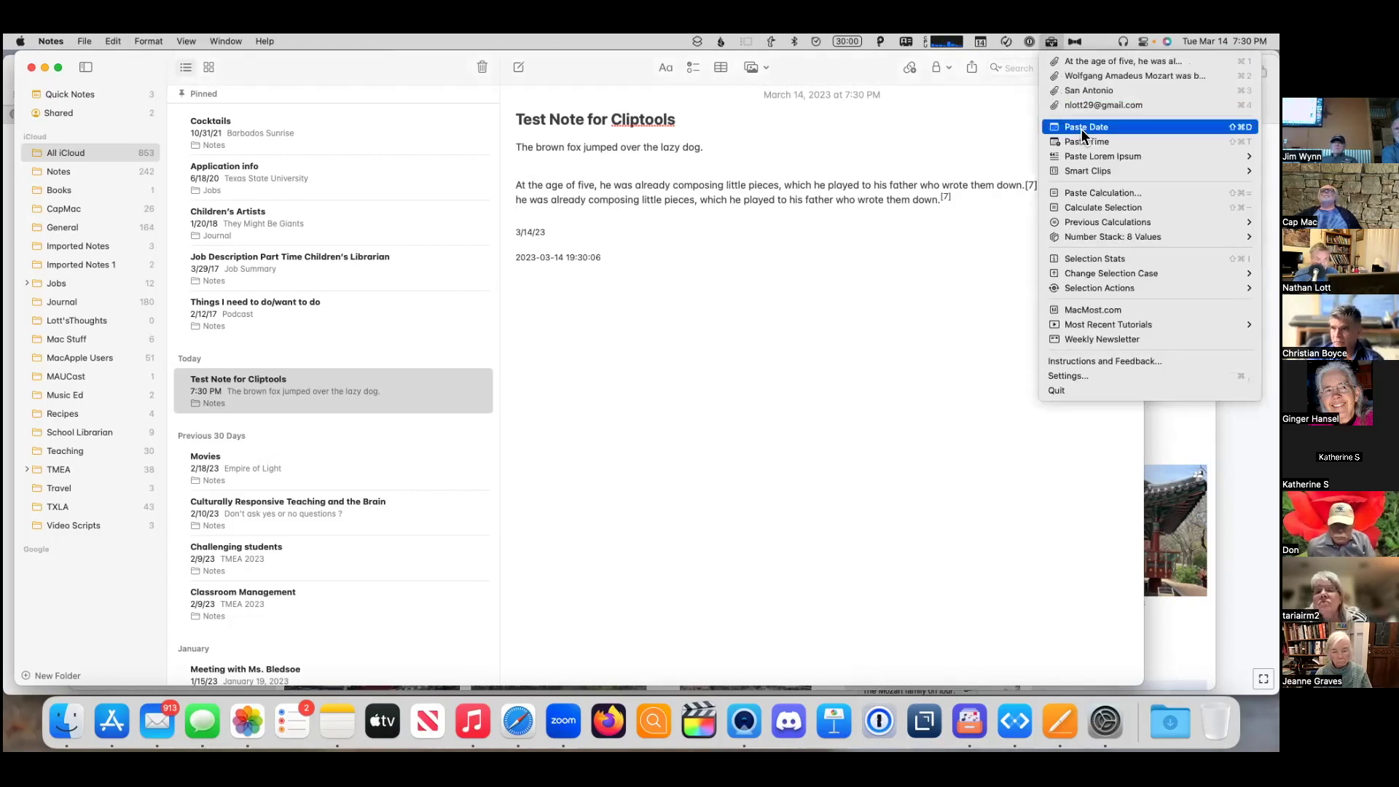
pyautogui.press('ctrl')
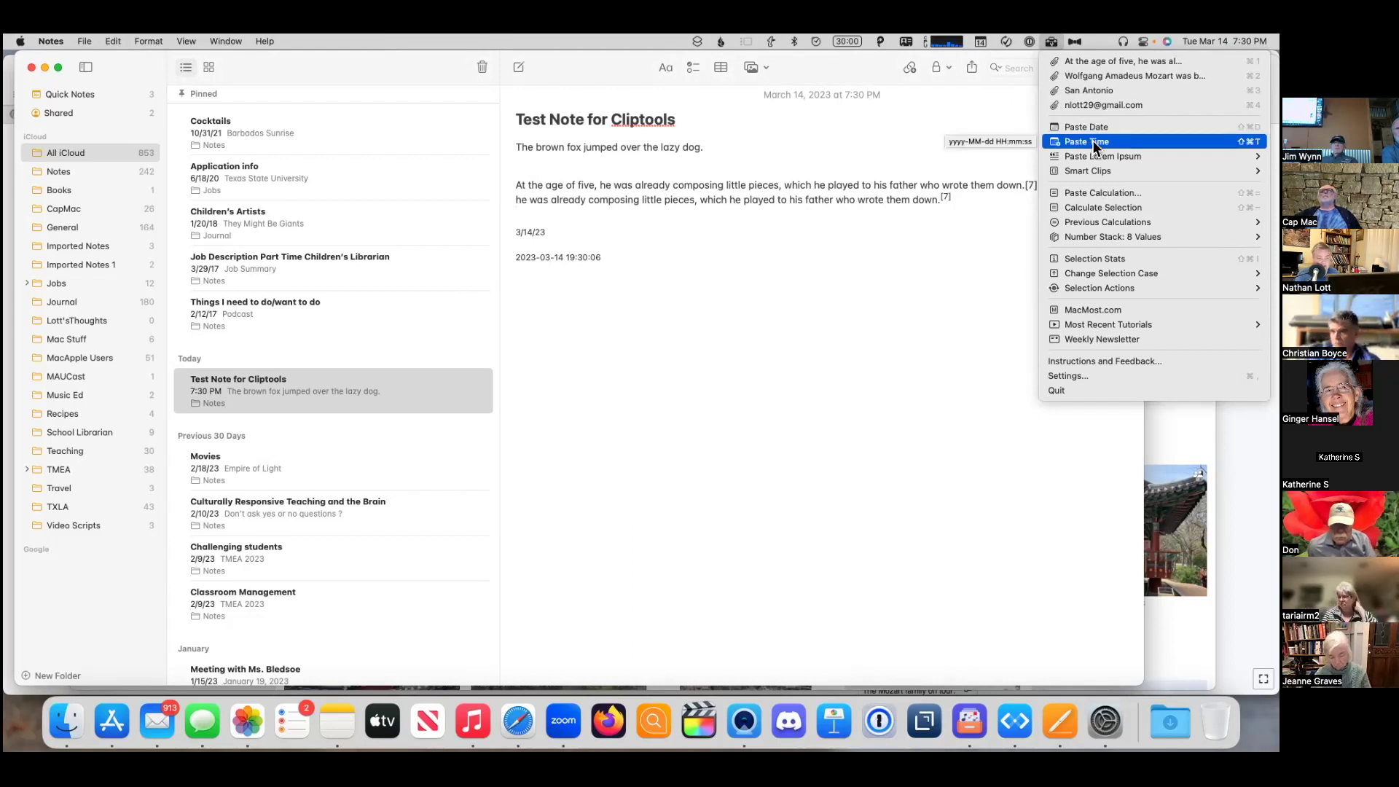
pyautogui.click(1093, 144)
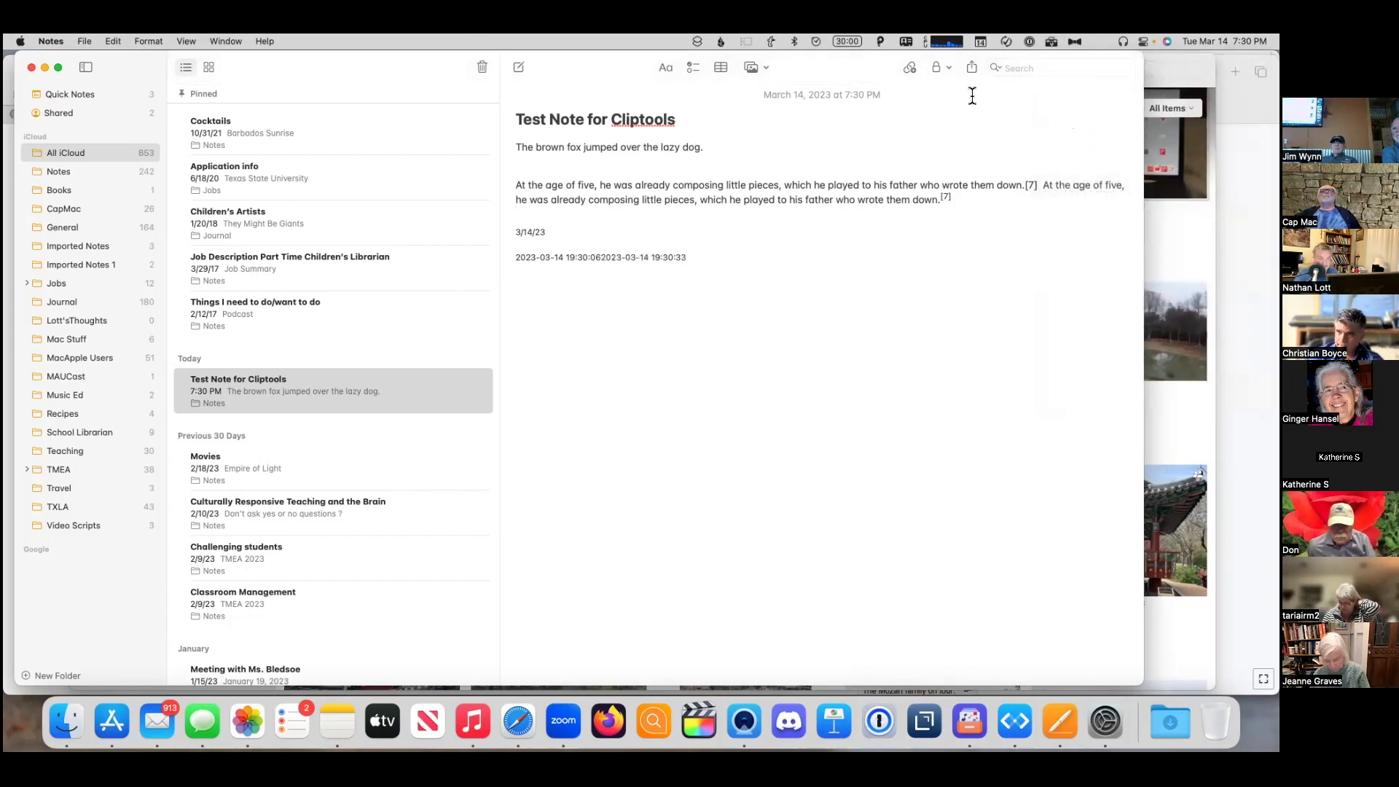
pyautogui.click(1054, 41)
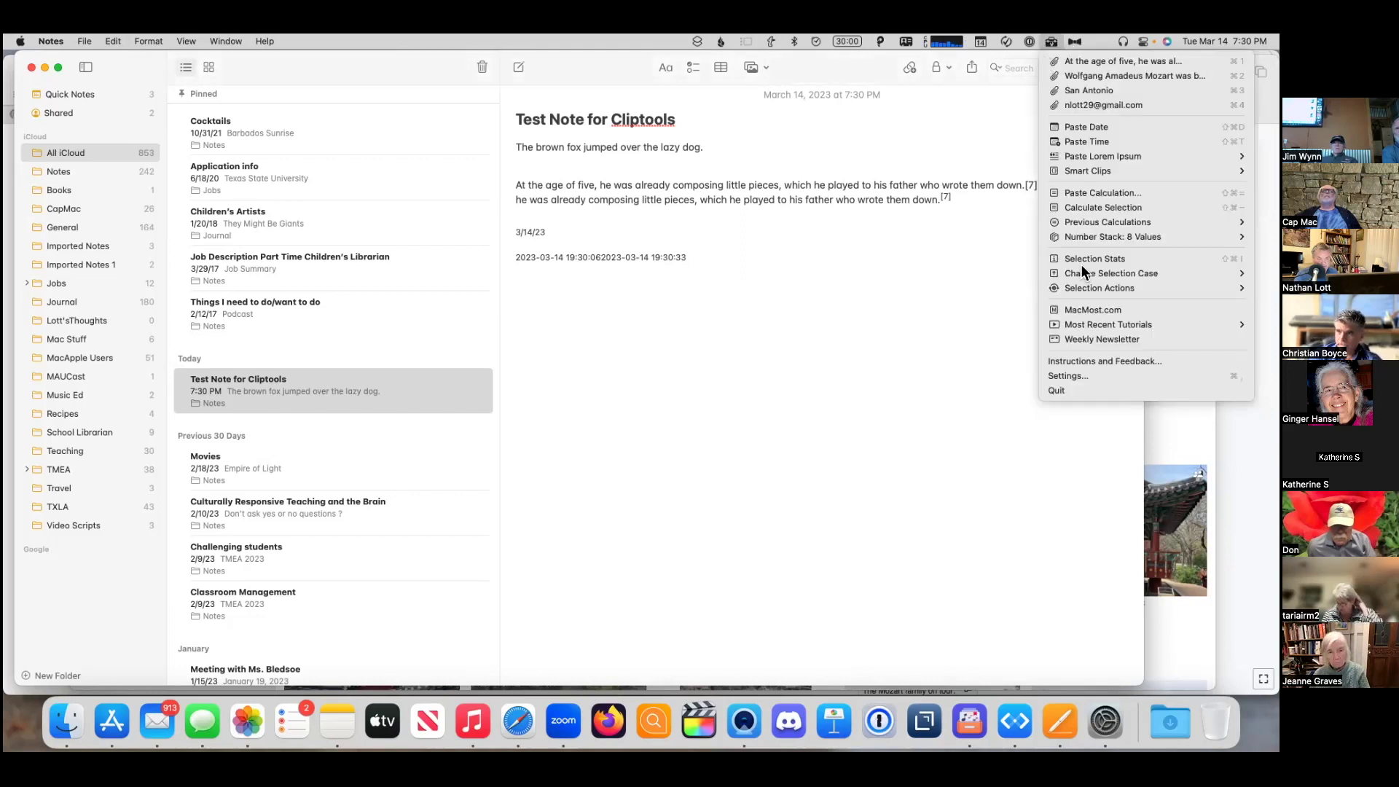
# - Review ClipTools Settings without saving, then load the macmost.com ClipTools instructions page
pyautogui.click(1089, 376)
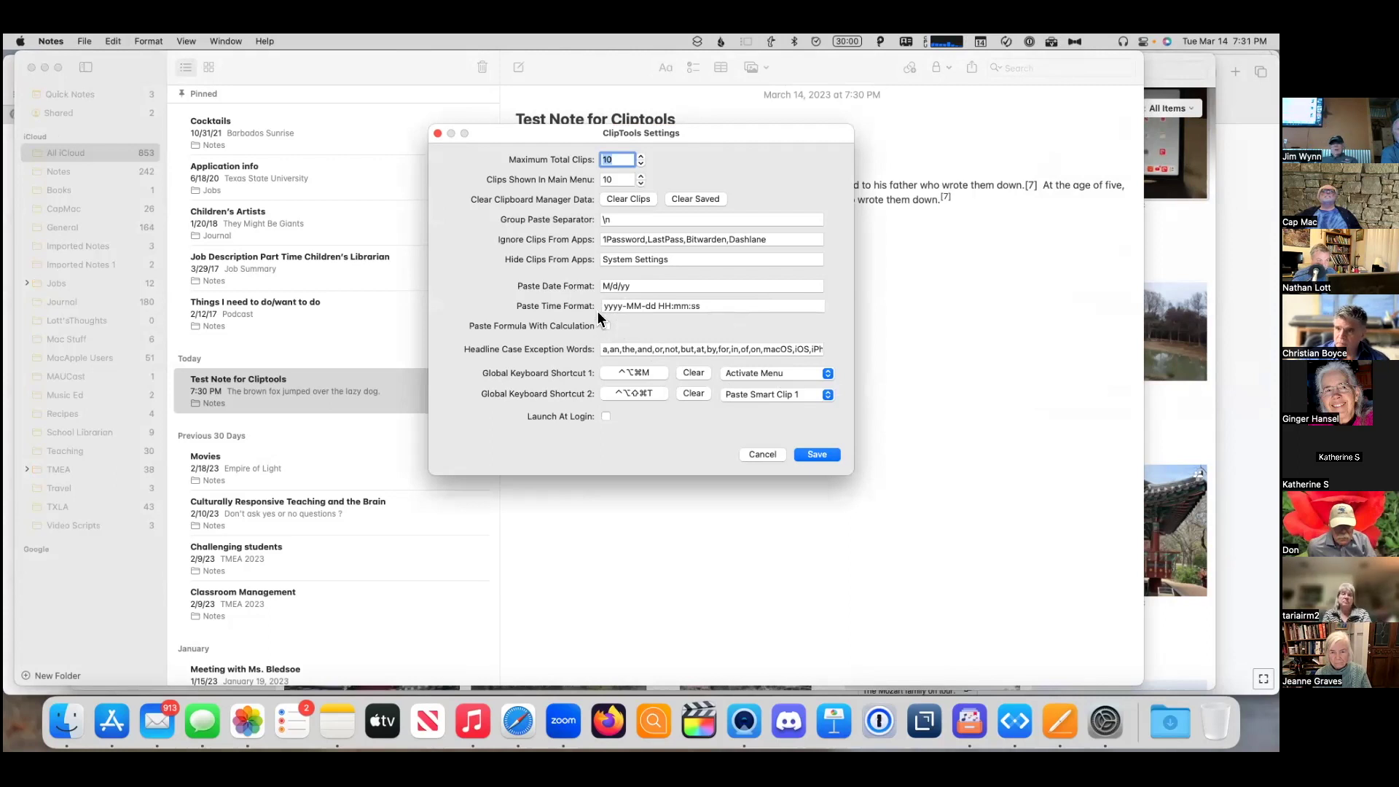
pyautogui.click(761, 454)
pyautogui.click(1052, 42)
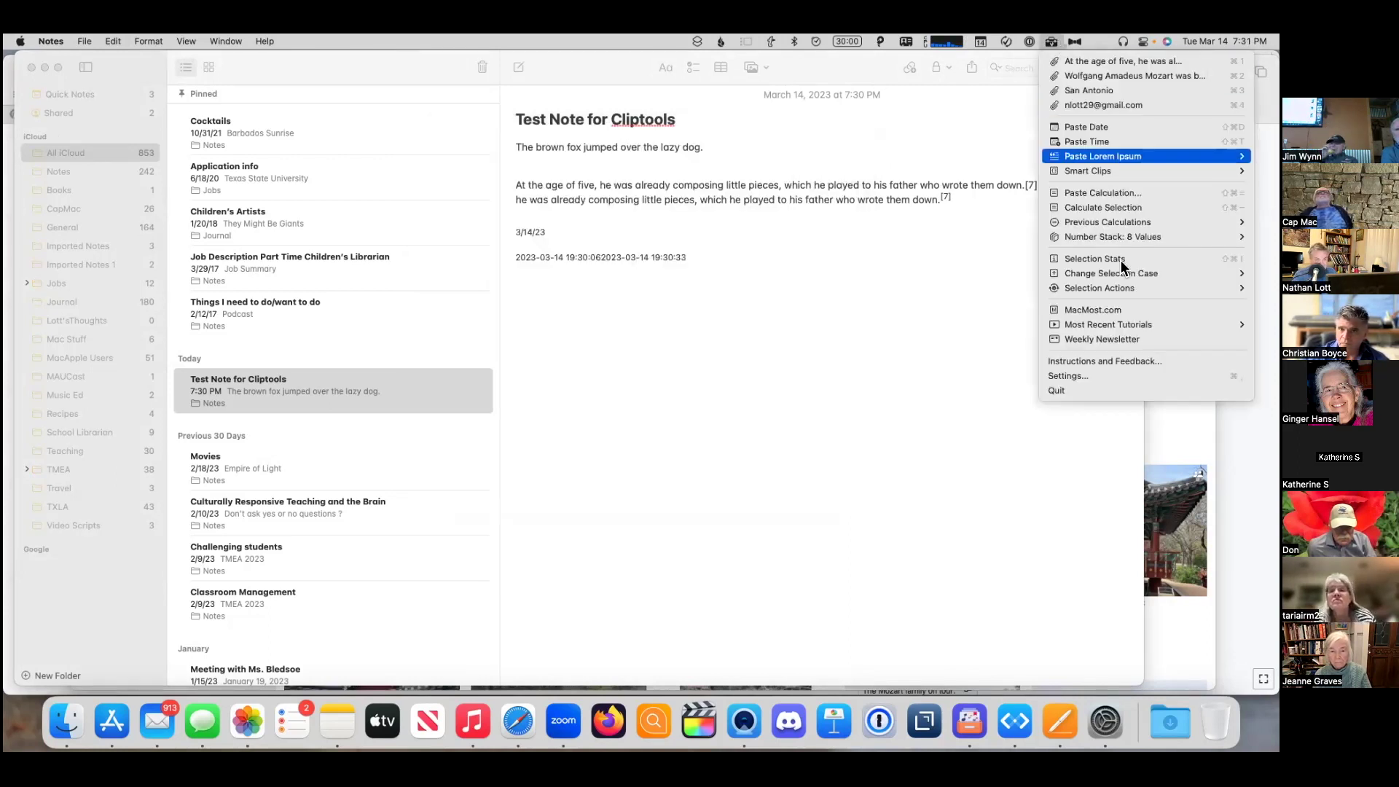
pyautogui.click(1143, 360)
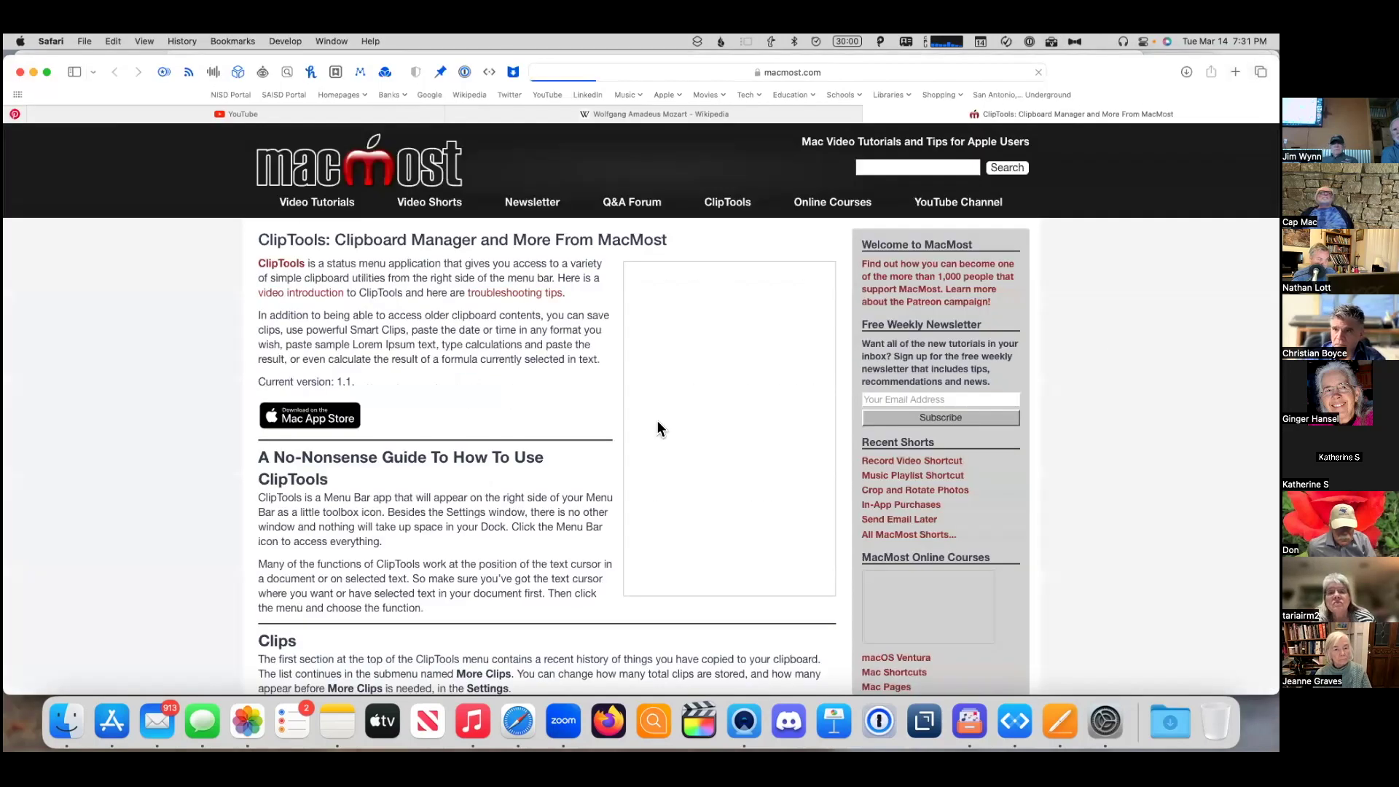
# - Scroll the ClipTools instructions page down to the Paste Date, Paste Time format examples
pyautogui.scroll(-10, 490, 514)
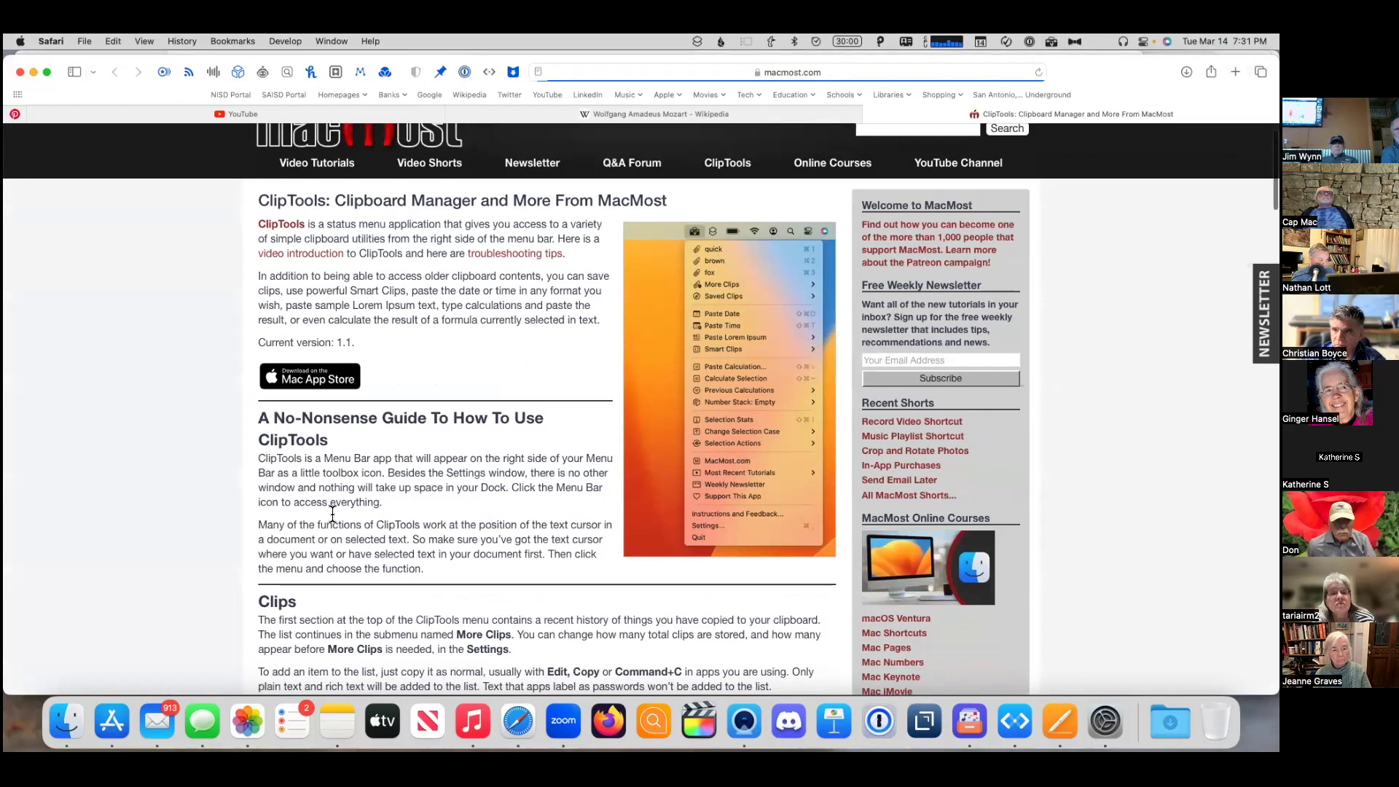
pyautogui.scroll(-1, 276, 487)
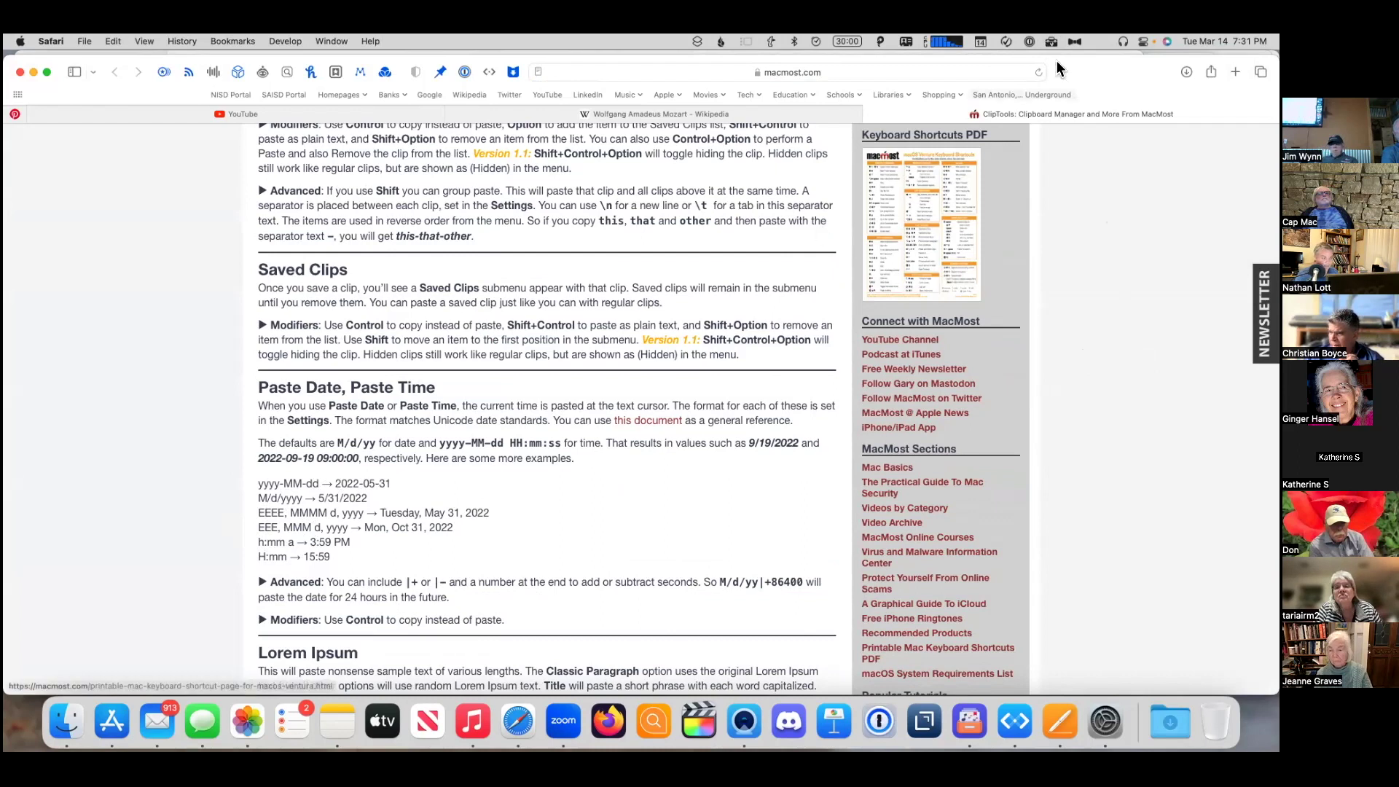
# - Back in the Notes test note, glance at Paste Lorem Ipsum and add an empty line below the timestamps
pyautogui.click(338, 722)
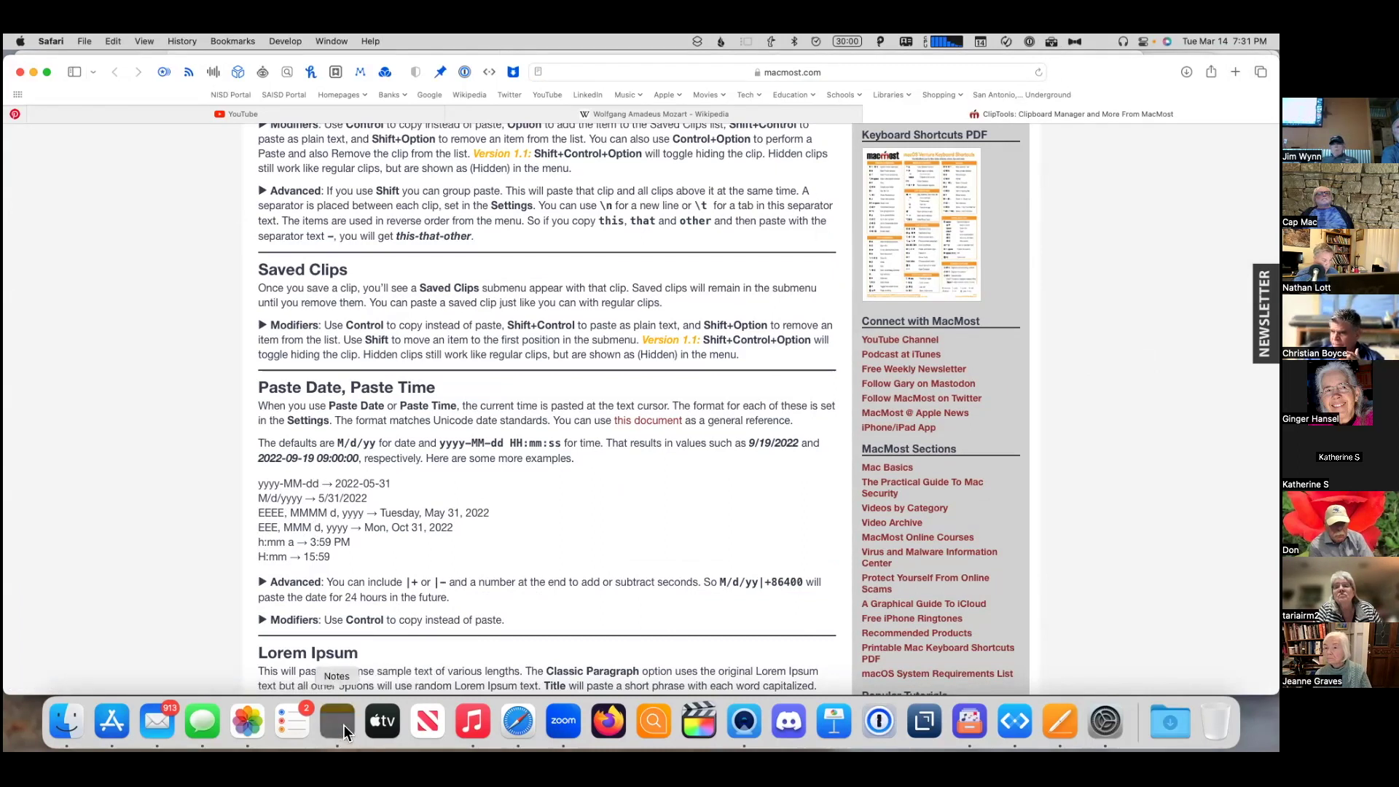
pyautogui.click(1051, 42)
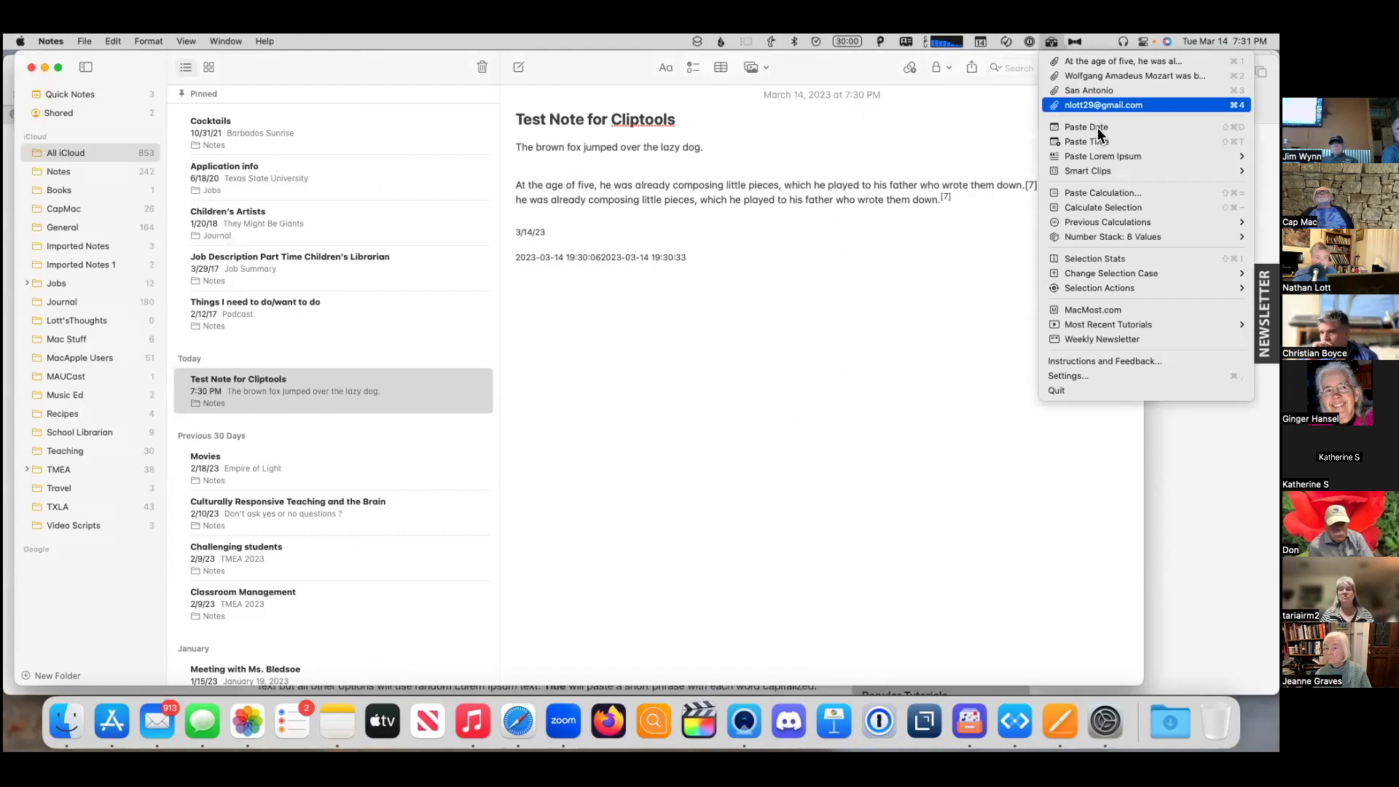
pyautogui.moveTo(1102, 151)
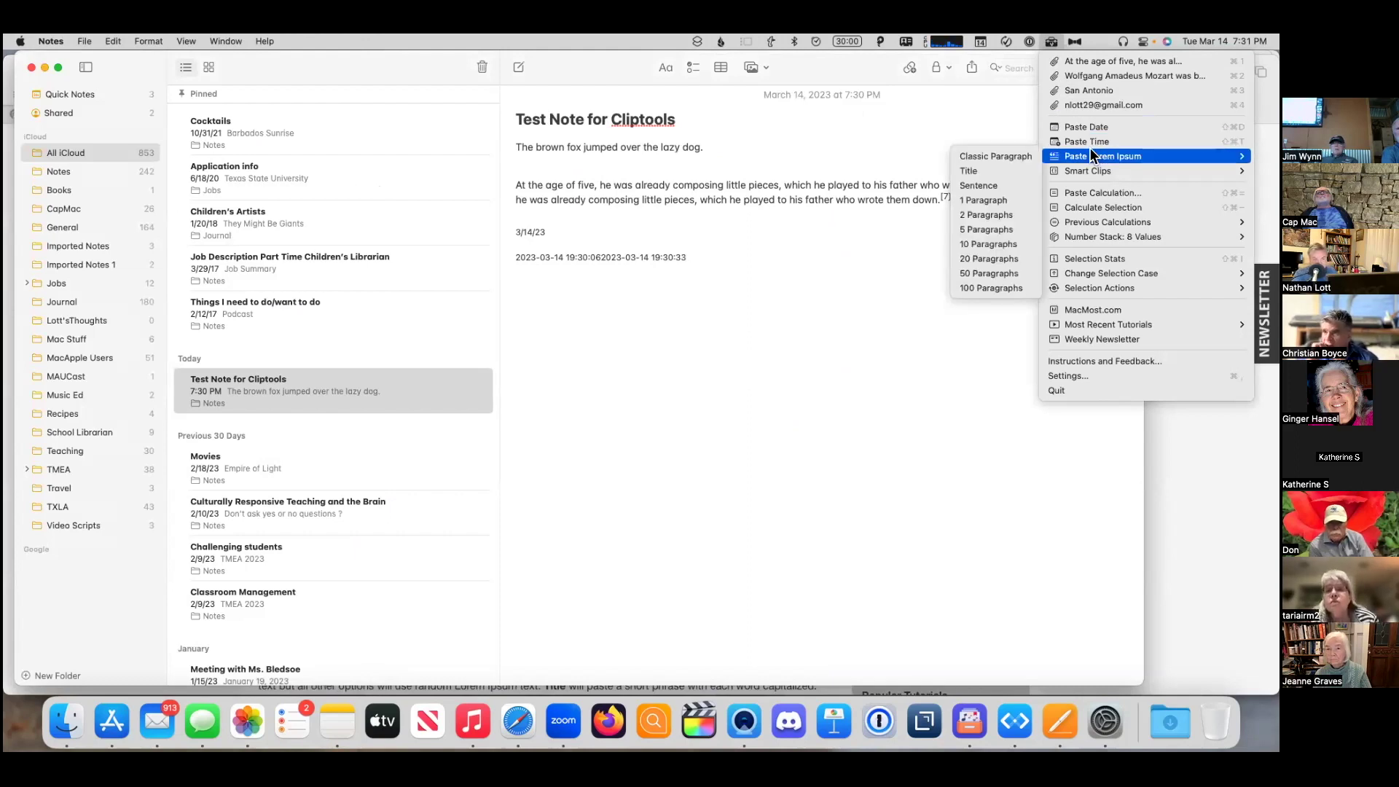
pyautogui.click(825, 253)
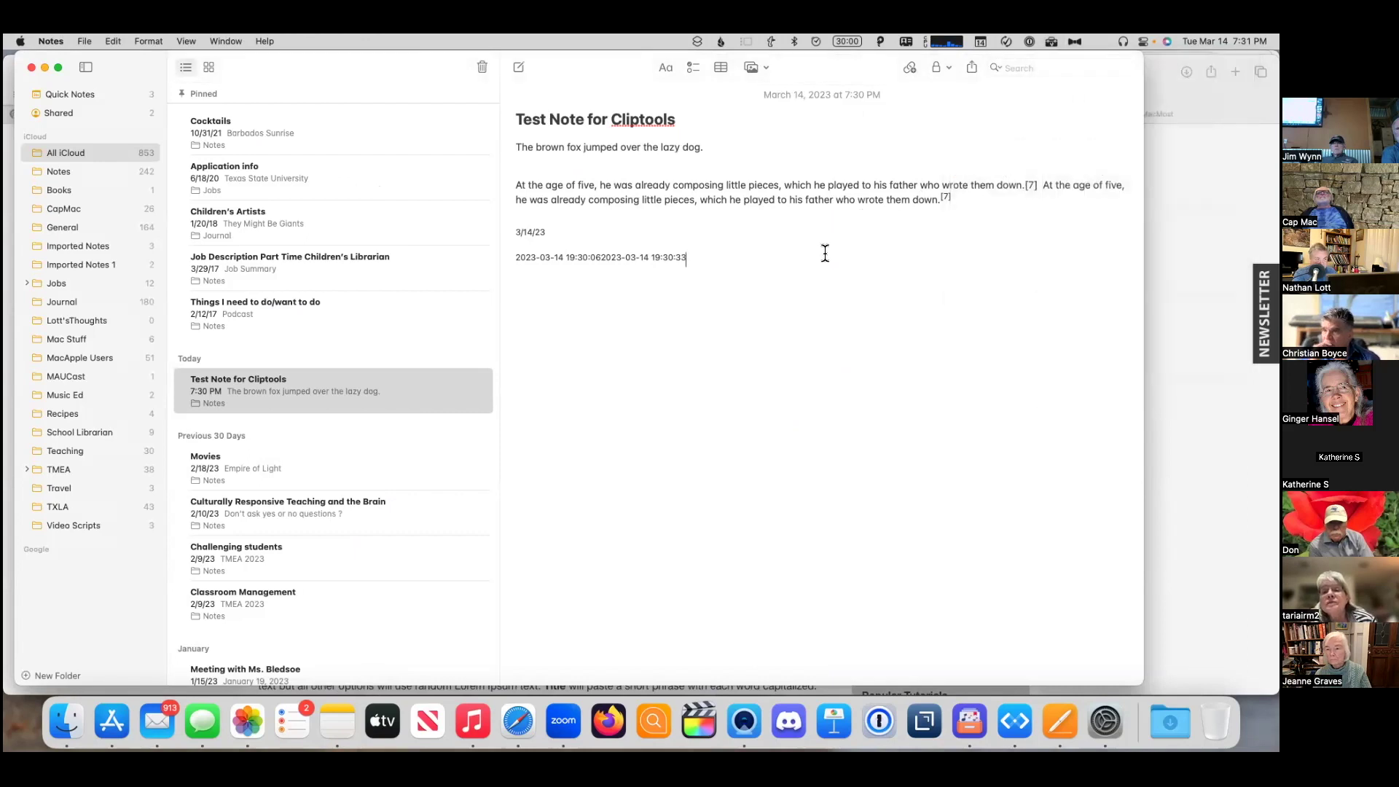
pyautogui.press('Return')
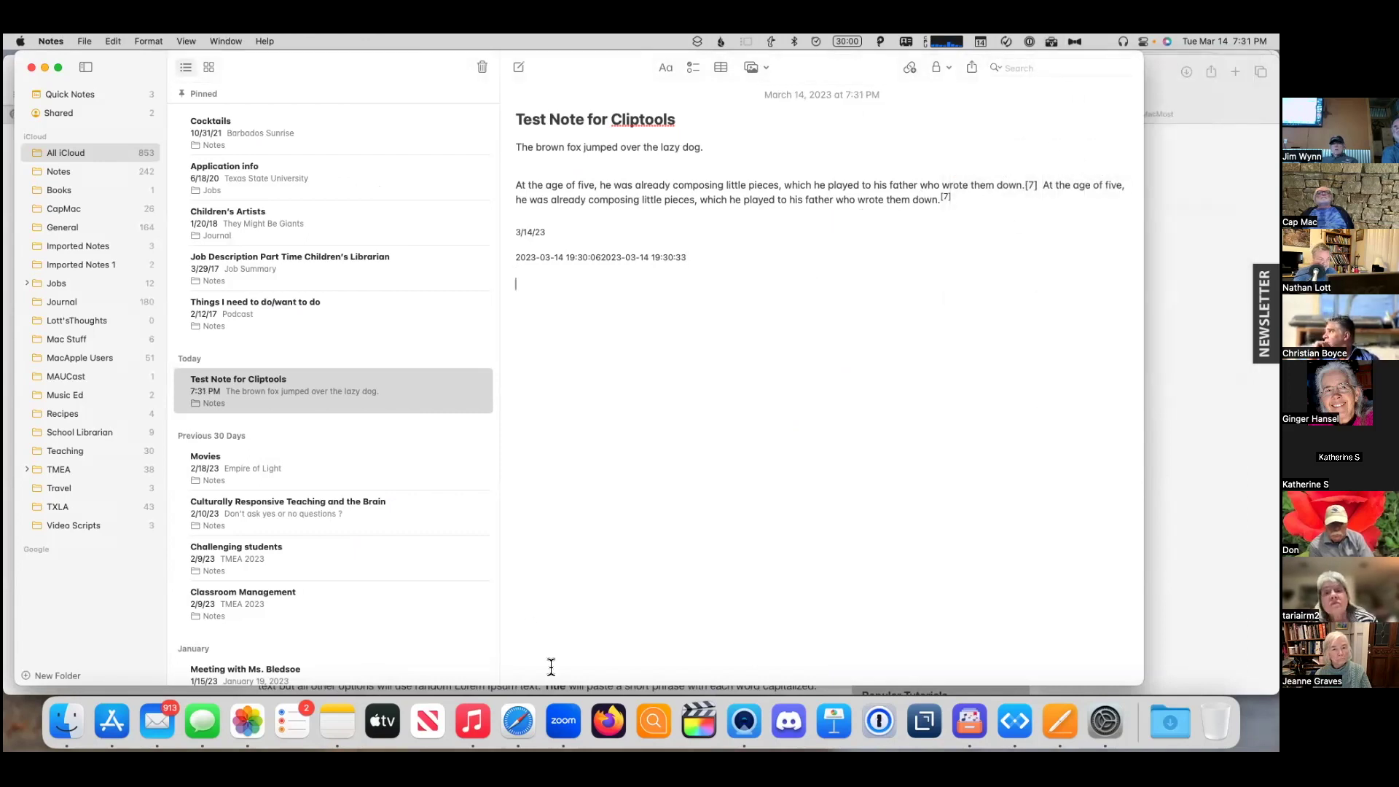
pyautogui.click(1061, 721)
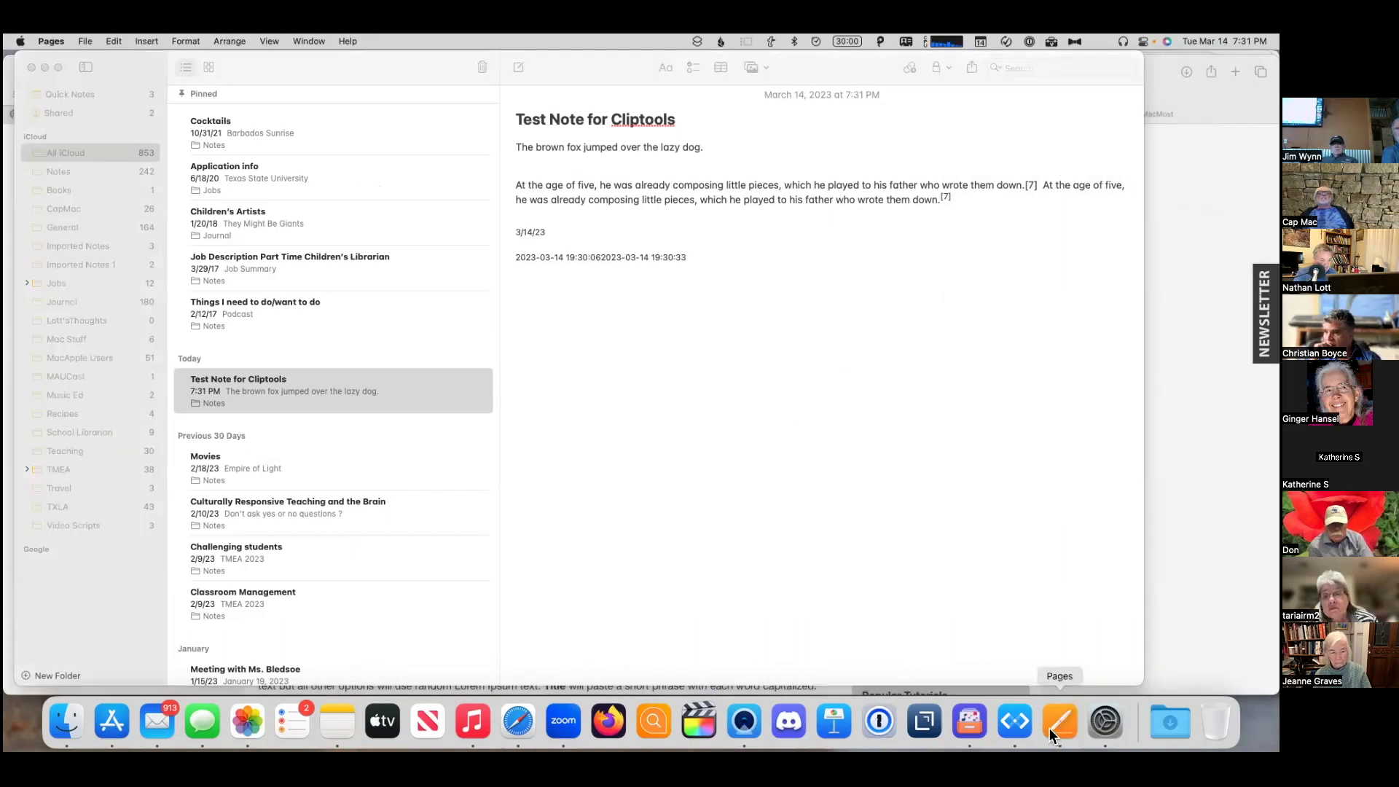
pyautogui.click(553, 420)
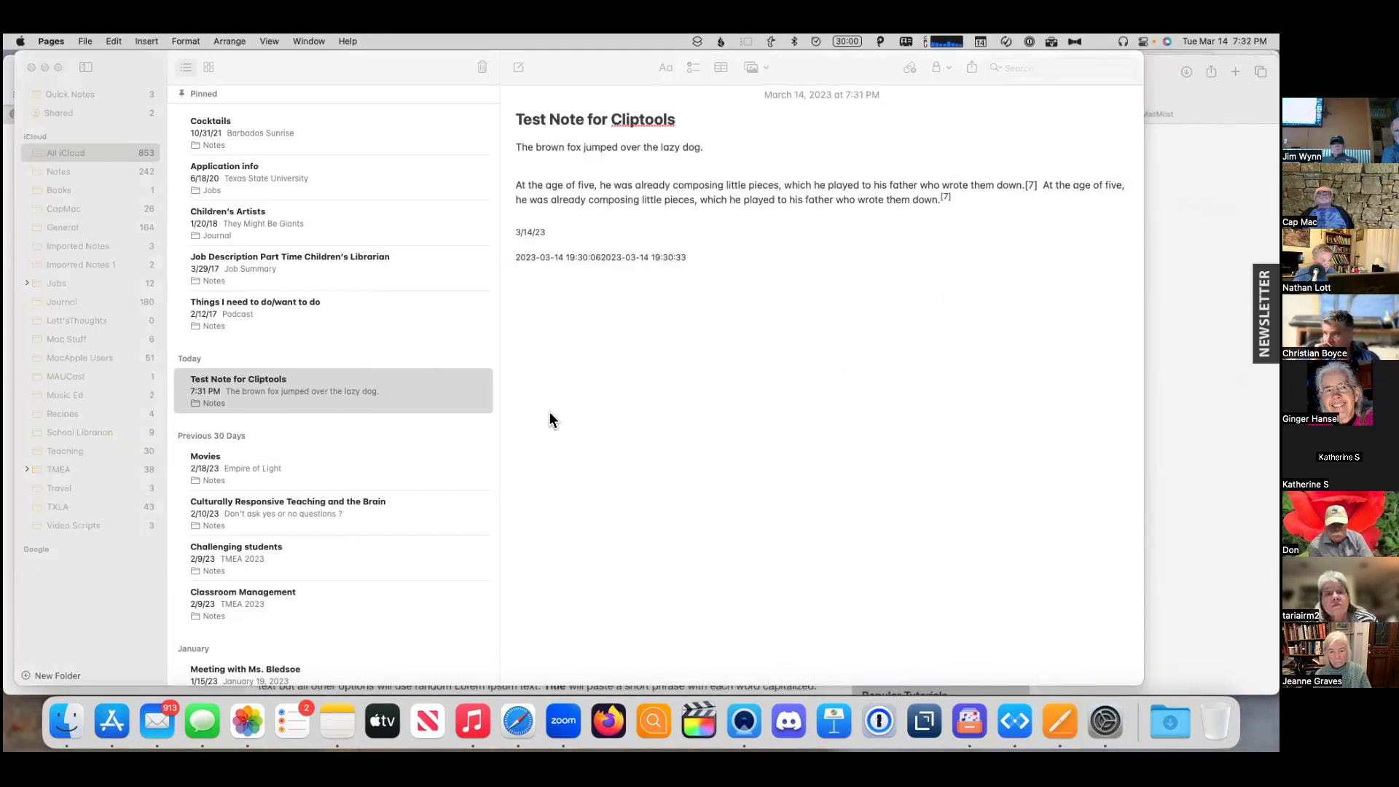
pyautogui.scroll(-5, 592, 435)
pyautogui.scroll(-10, 595, 434)
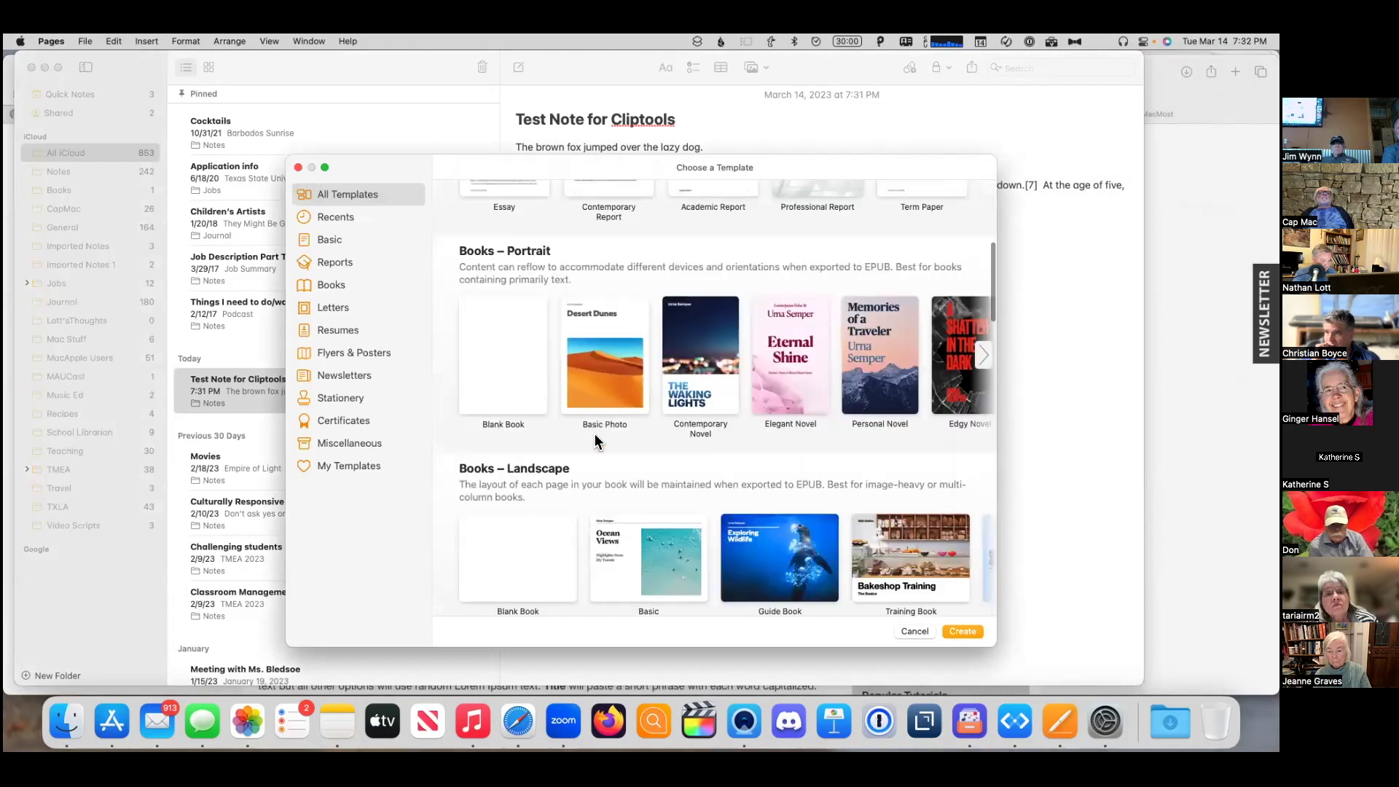
pyautogui.scroll(-8, 595, 435)
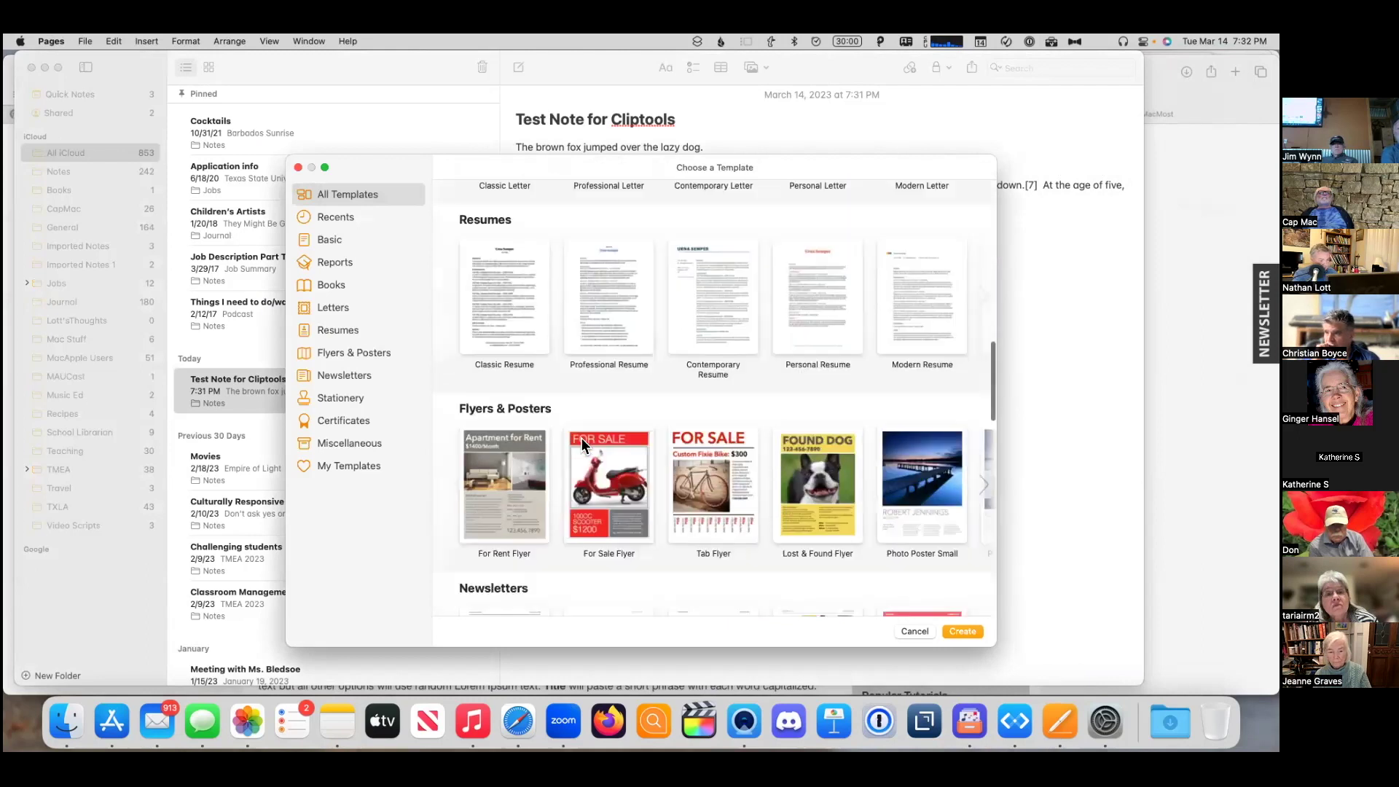
pyautogui.doubleClick(610, 335)
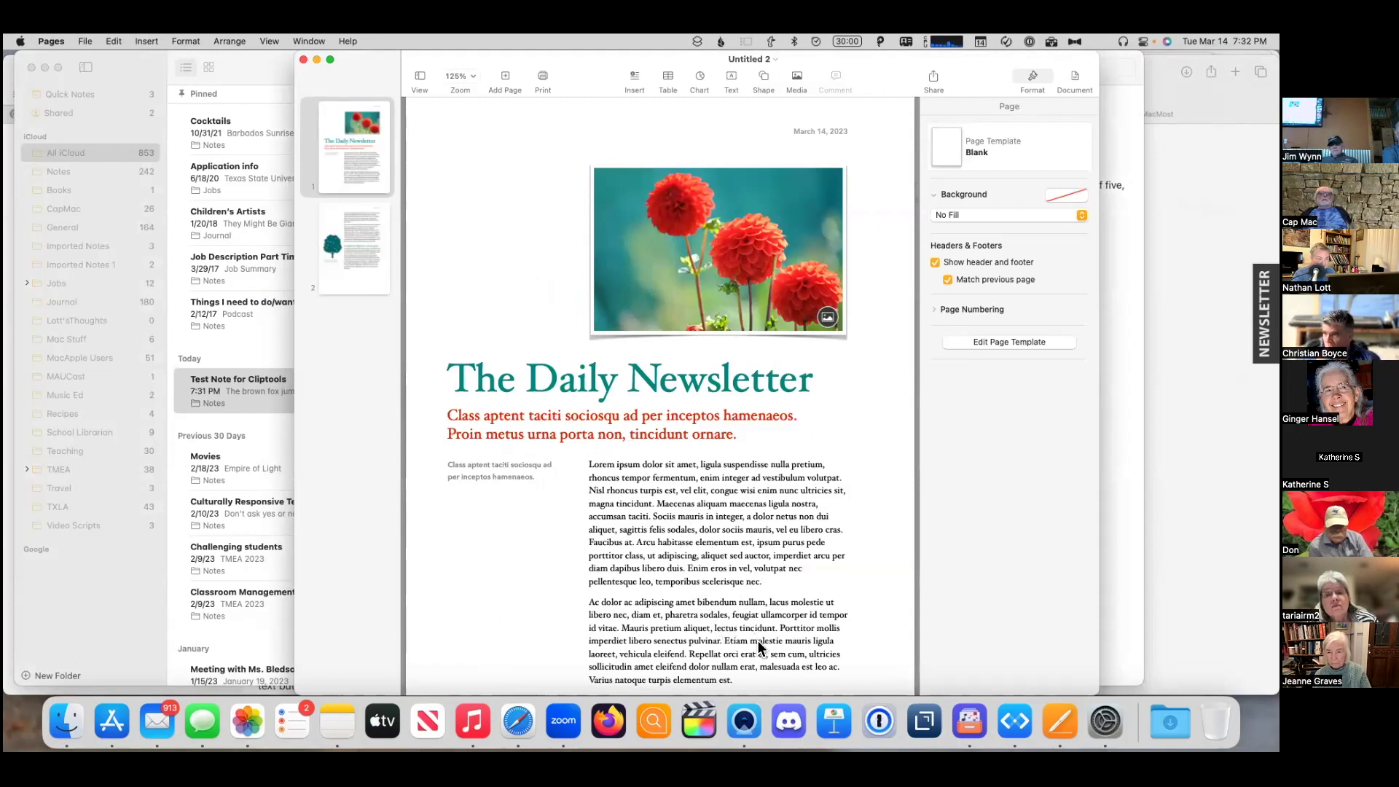
pyautogui.click(1031, 41)
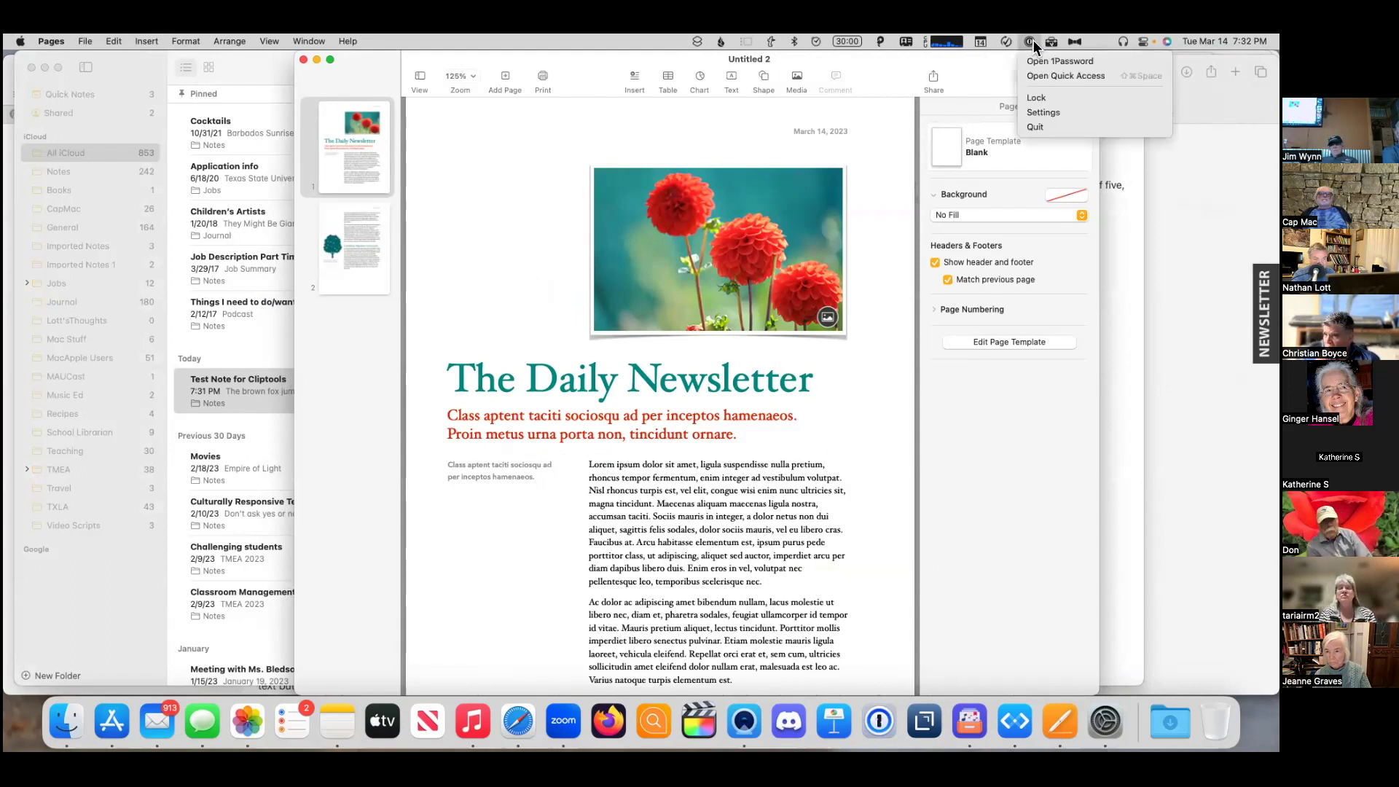
pyautogui.click(1052, 41)
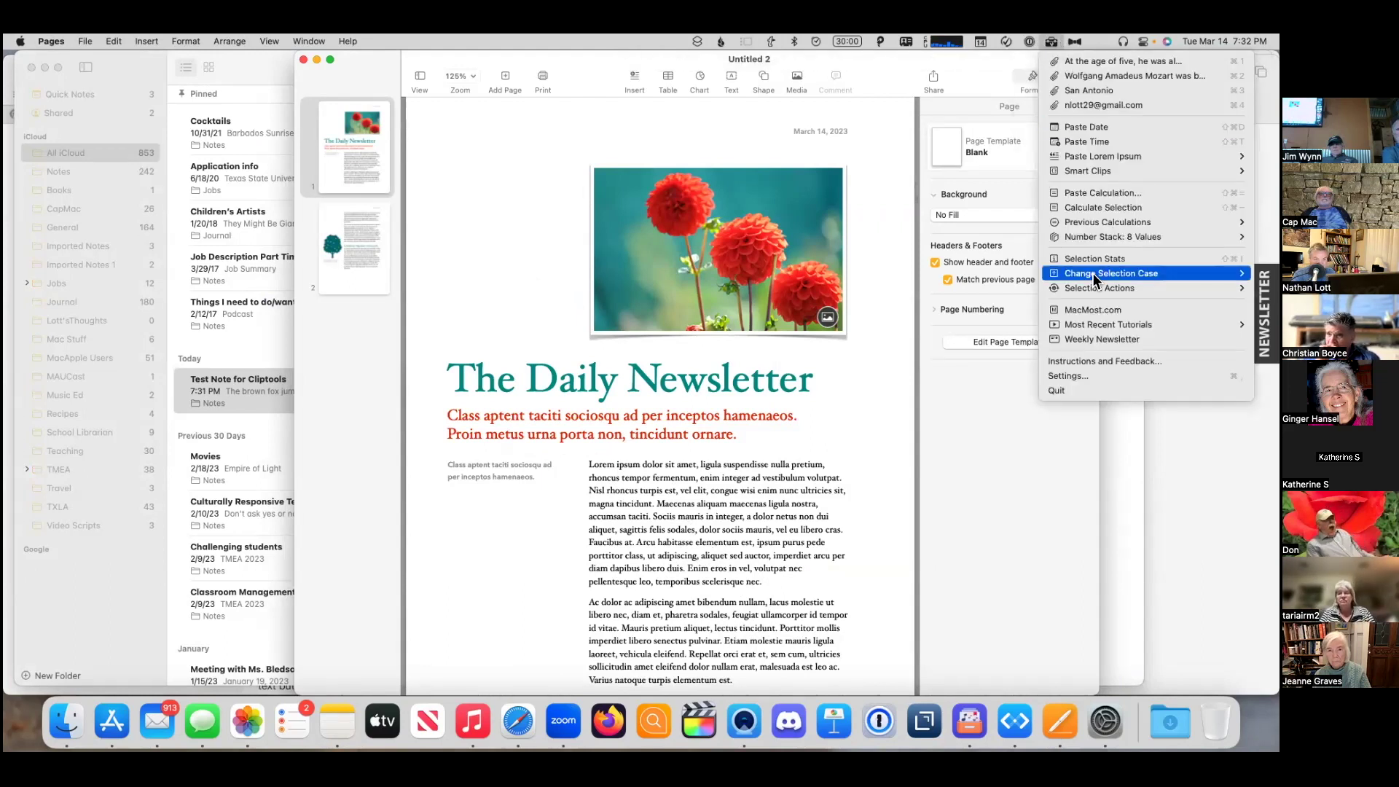
pyautogui.moveTo(1093, 156)
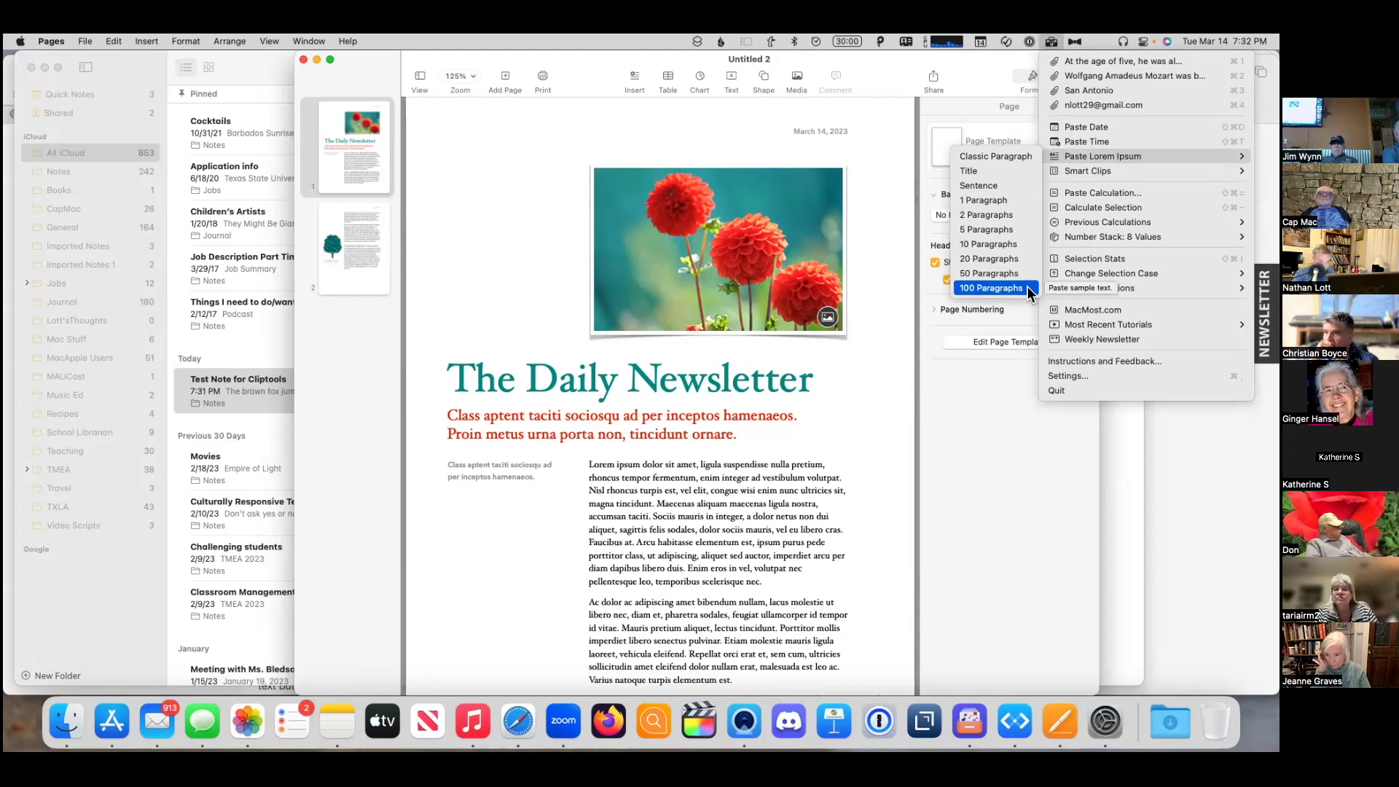
pyautogui.click(1027, 286)
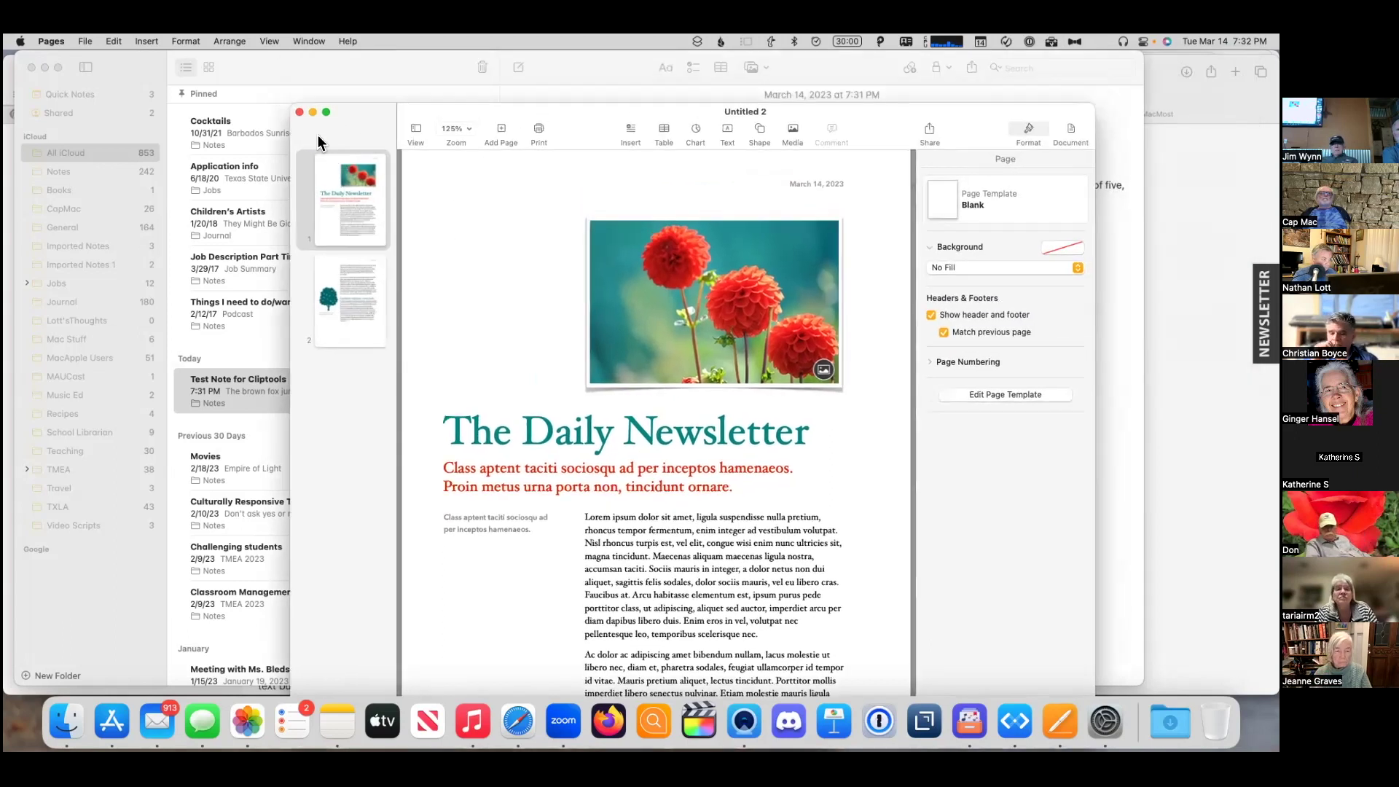
pyautogui.click(299, 111)
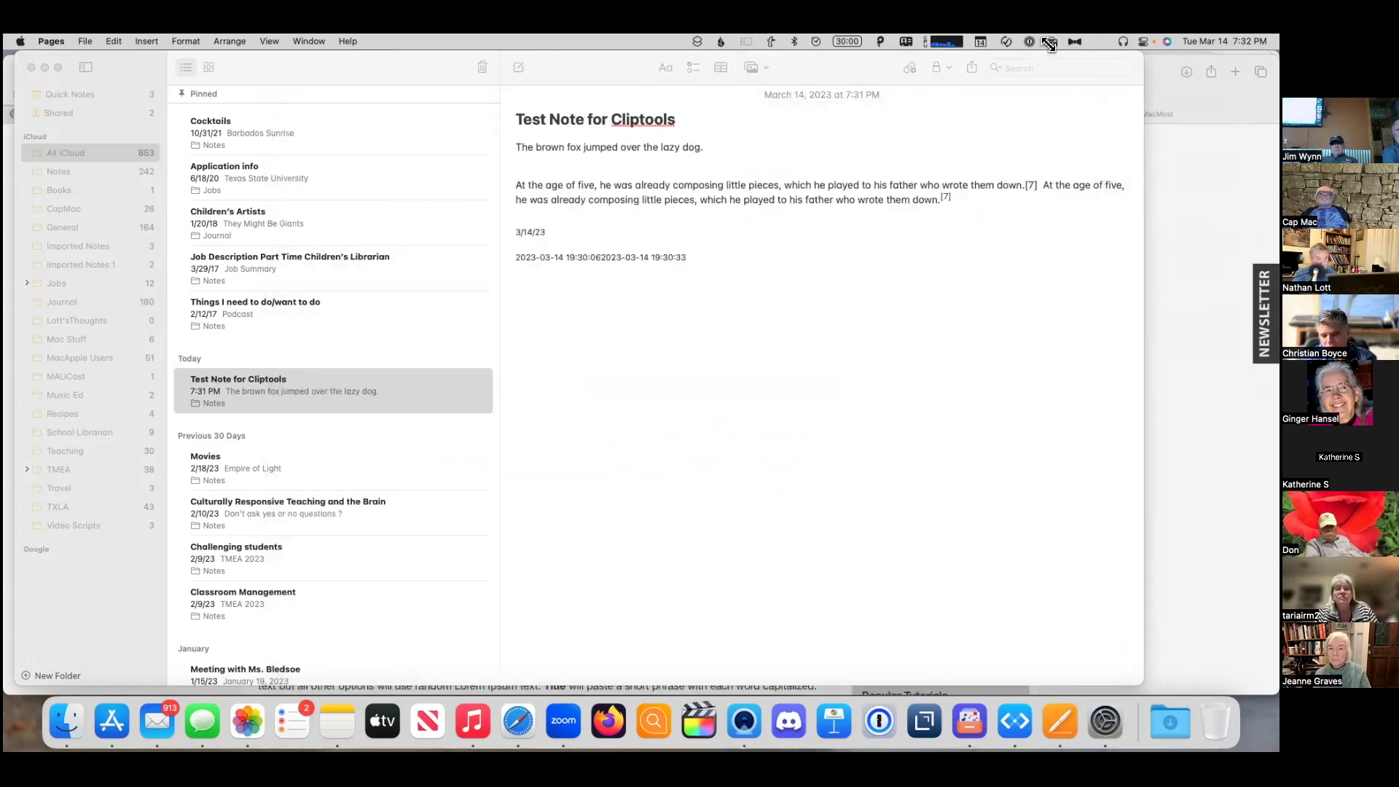
# - Check the ClipTools menu, then launch Numbers through Spotlight
pyautogui.click(1050, 42)
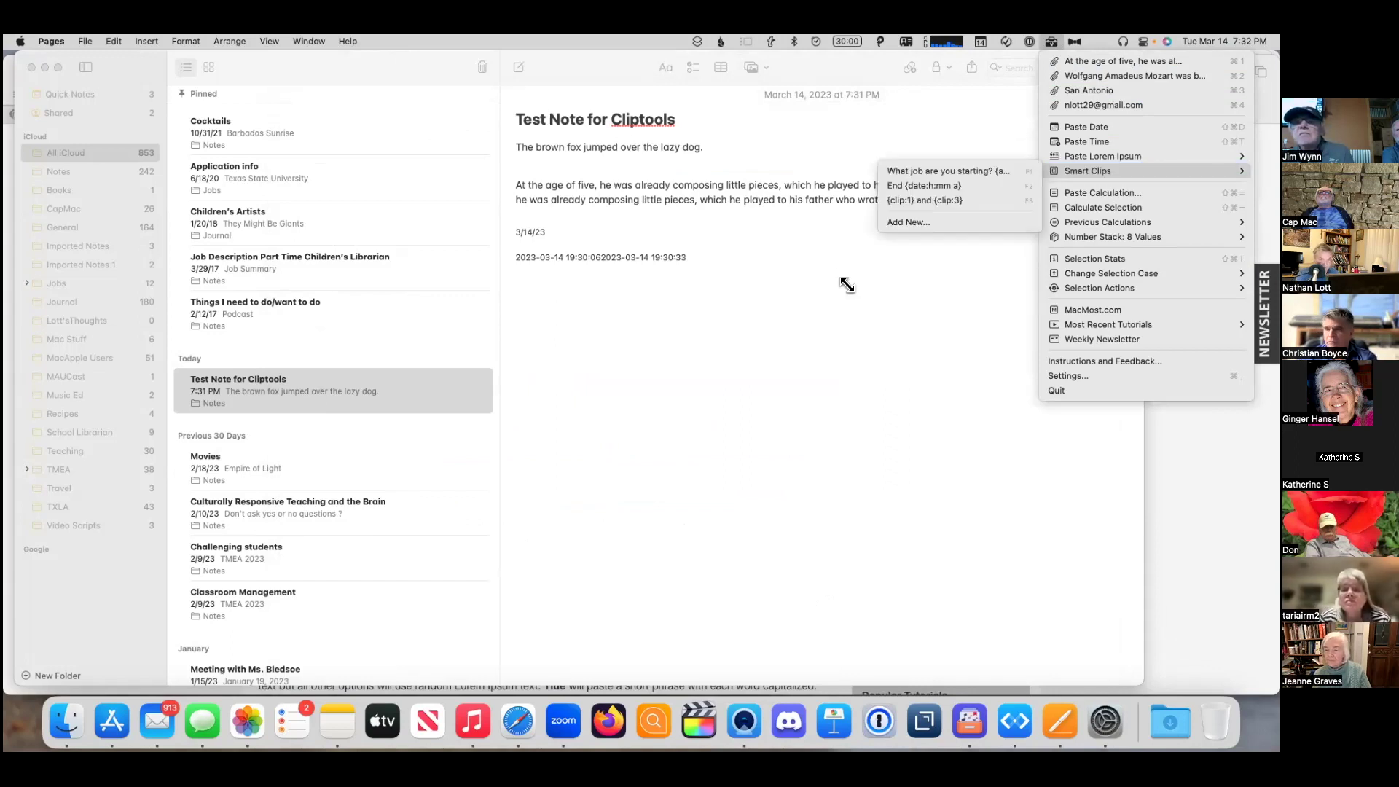
pyautogui.click(828, 415)
pyautogui.press('super+space')
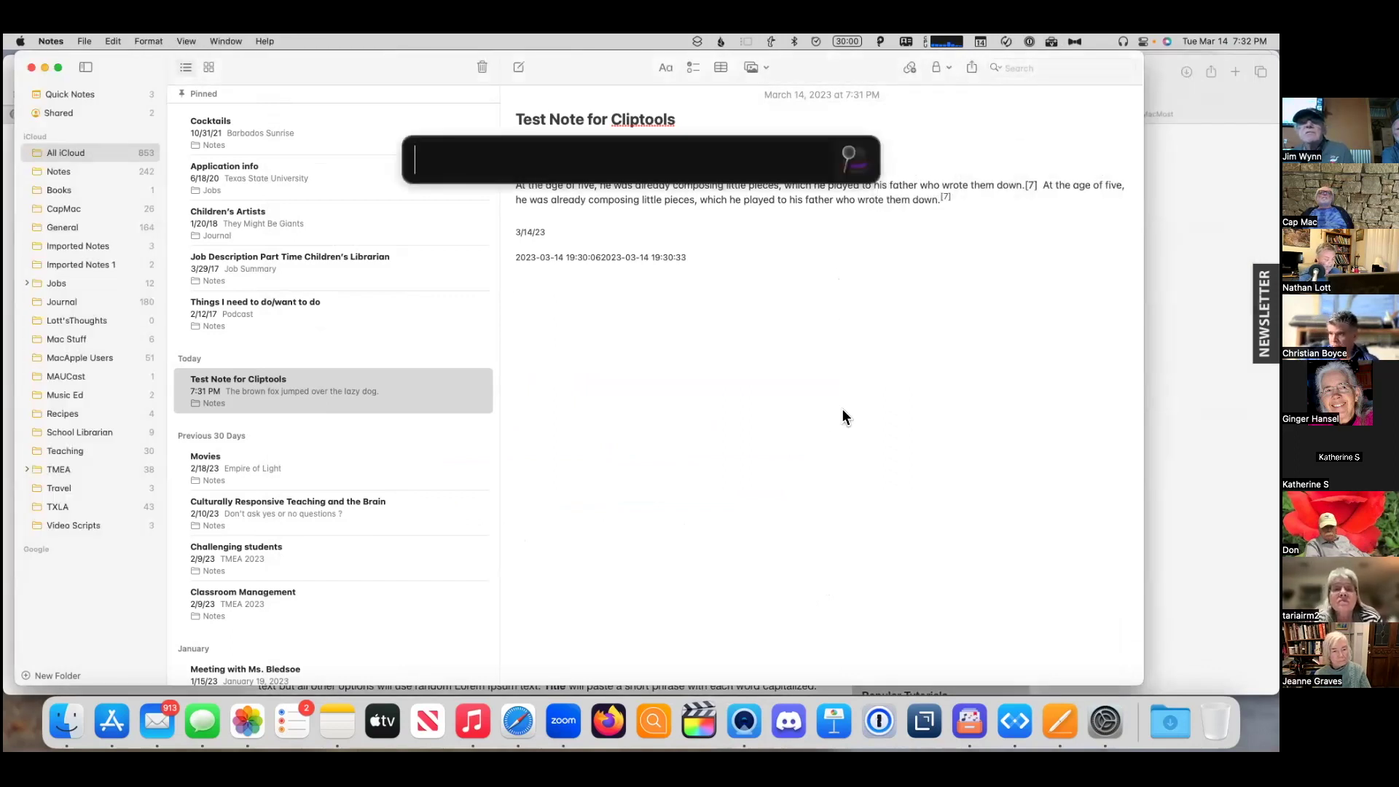
pyautogui.write('numbers')
pyautogui.press('Return')
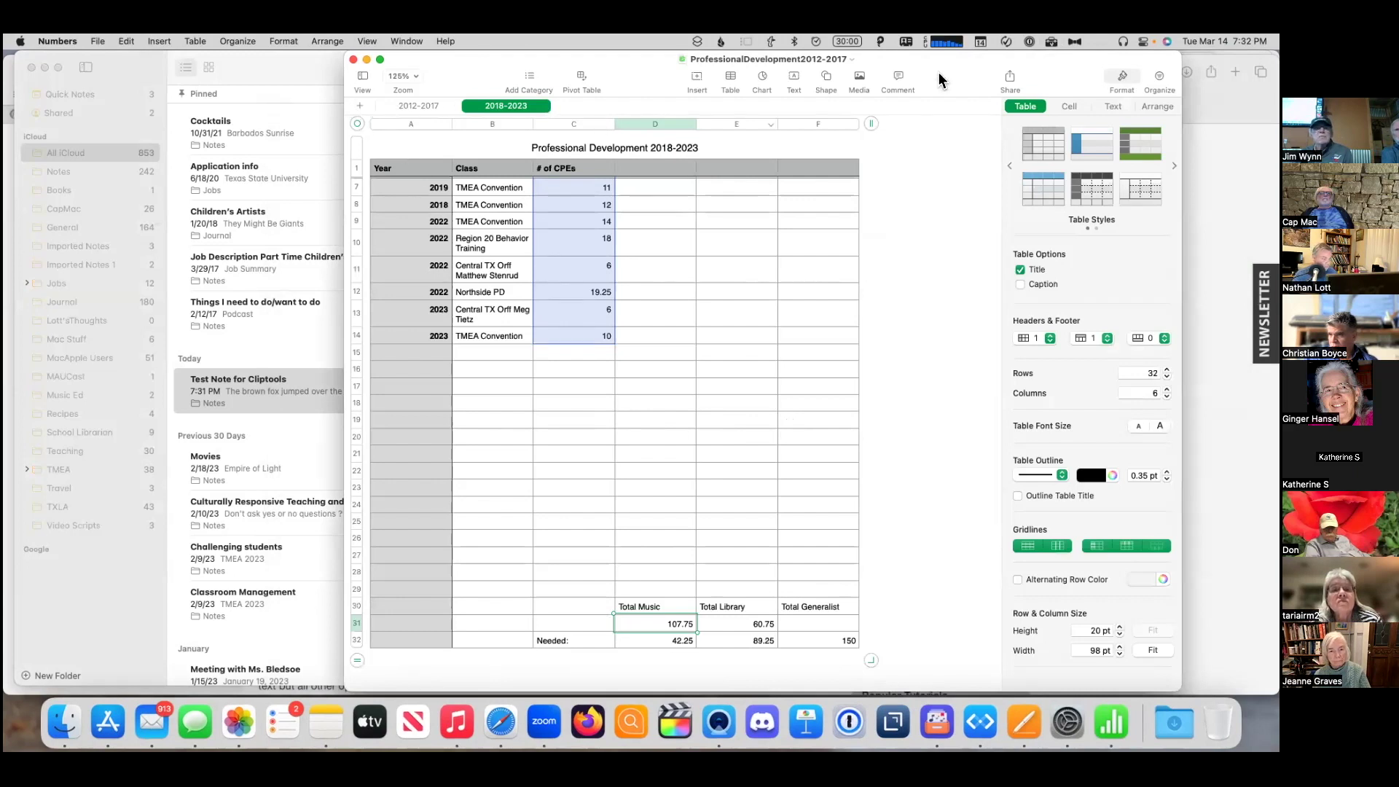
# - Close the professional development spreadsheet, create a Blank spreadsheet, and show the Smart Clips list
pyautogui.moveTo(952, 75); pyautogui.dragTo(945, 146)
pyautogui.click(350, 139)
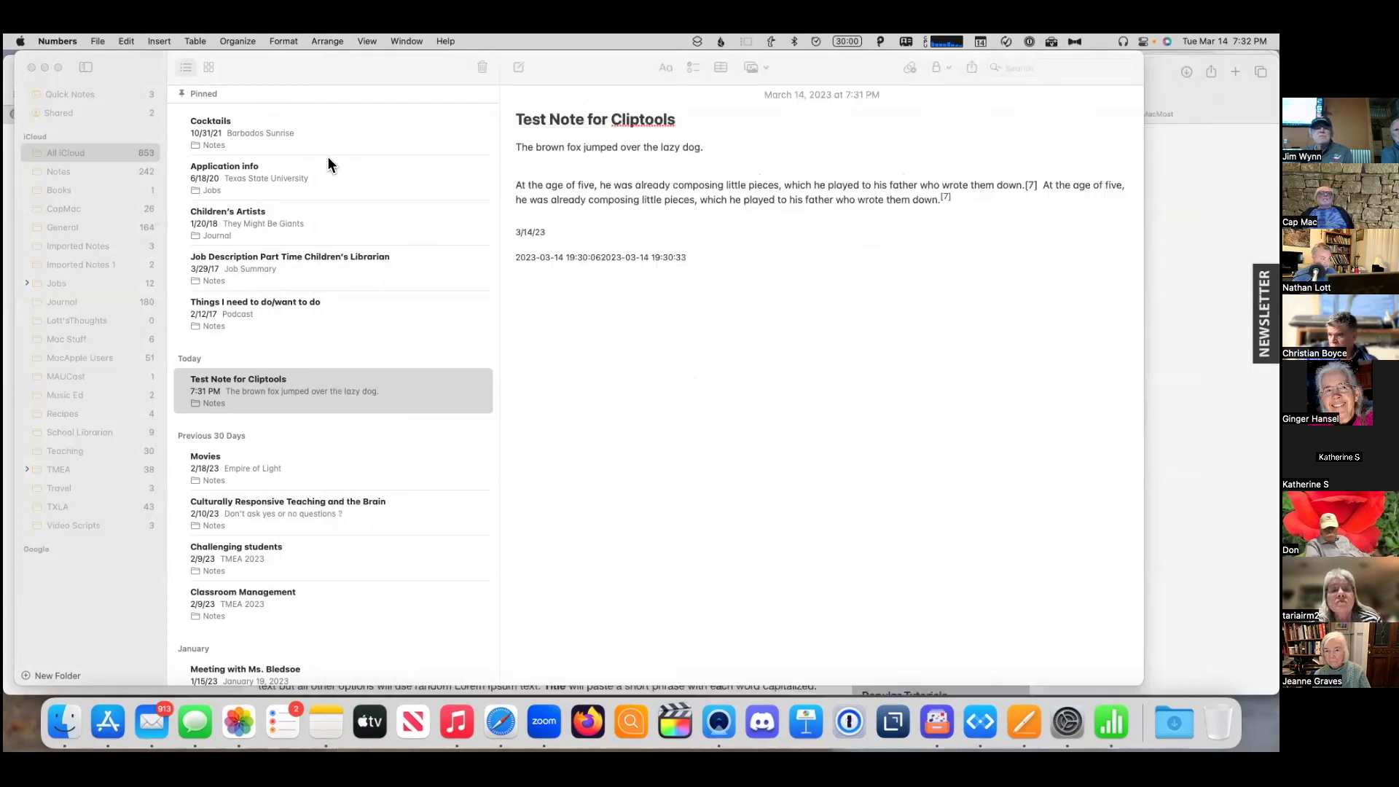
pyautogui.click(90, 40)
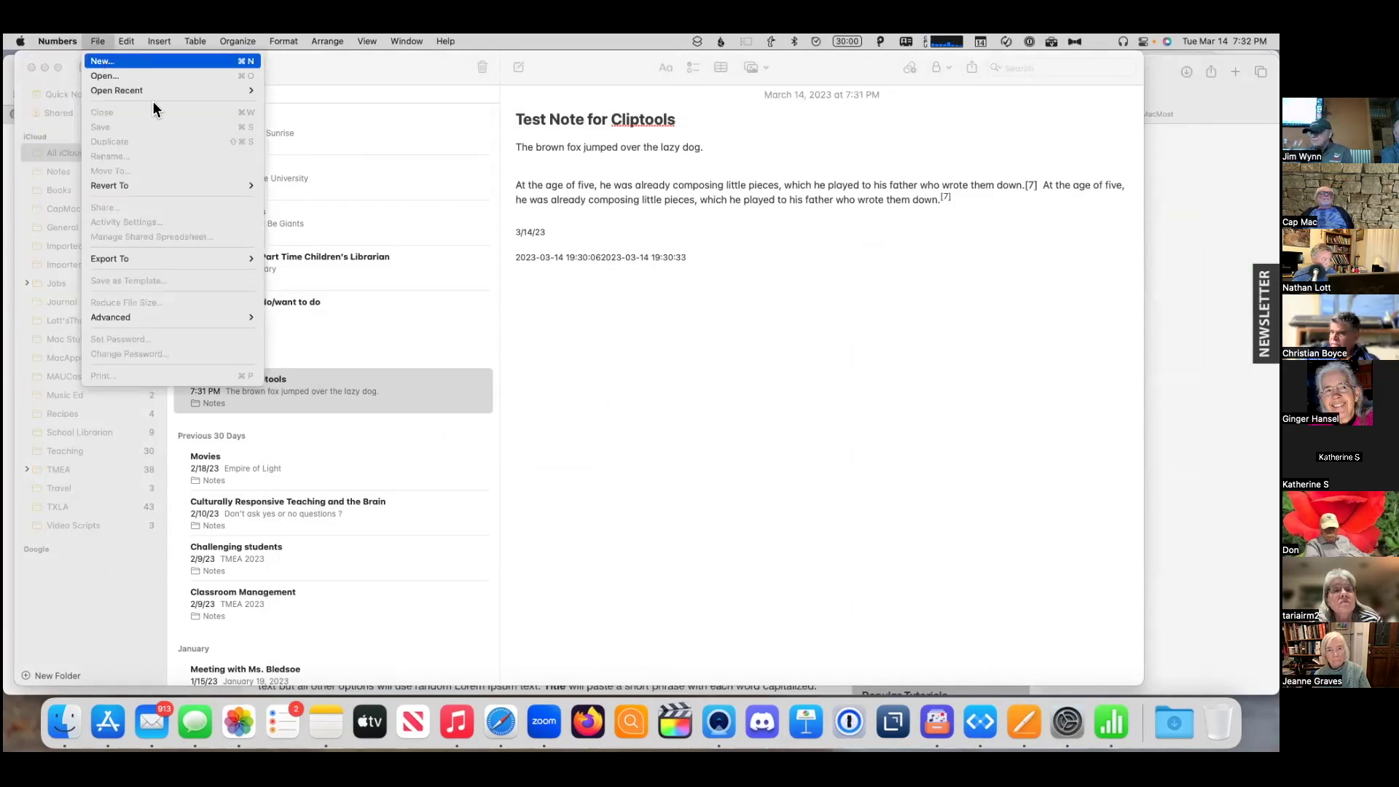
pyautogui.click(145, 61)
pyautogui.doubleClick(520, 298)
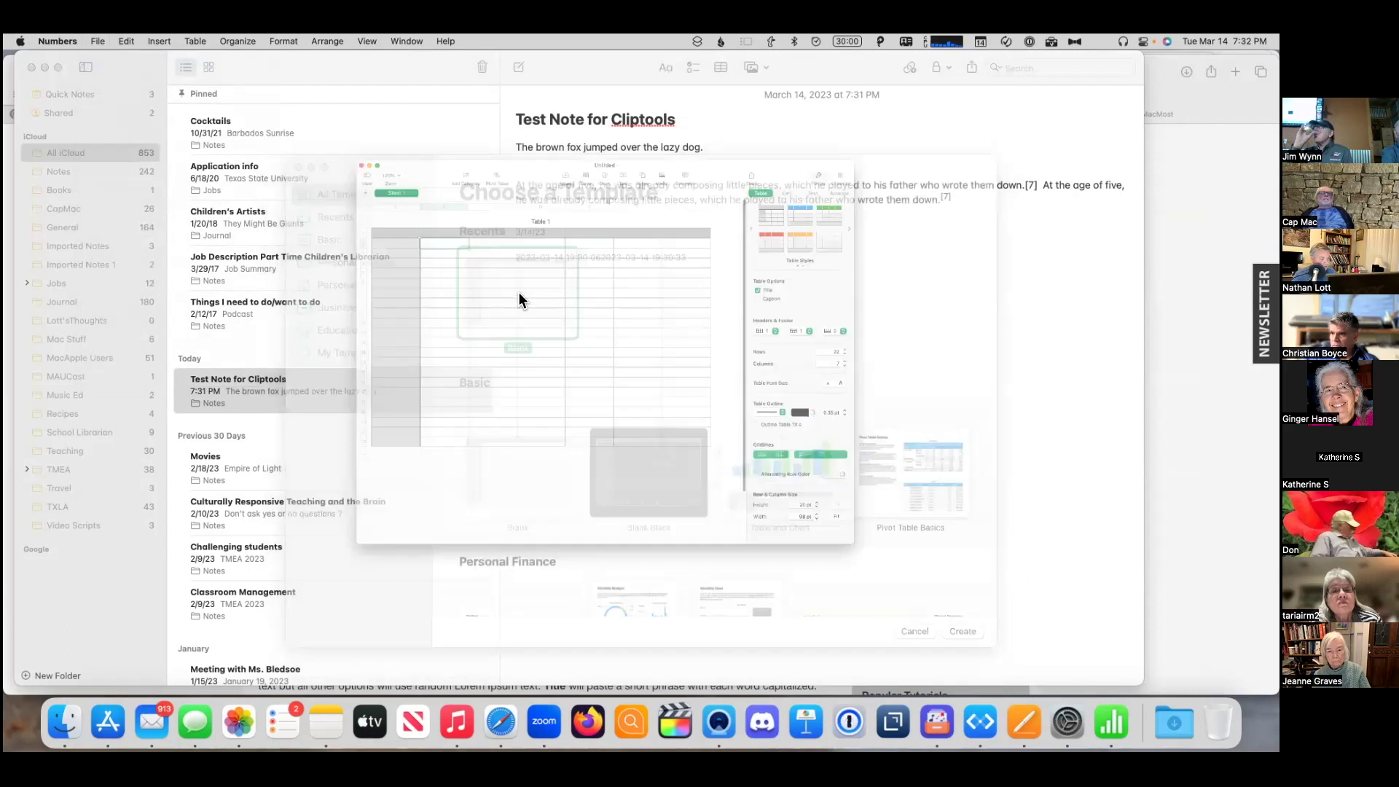
pyautogui.click(1048, 38)
pyautogui.moveTo(1069, 170)
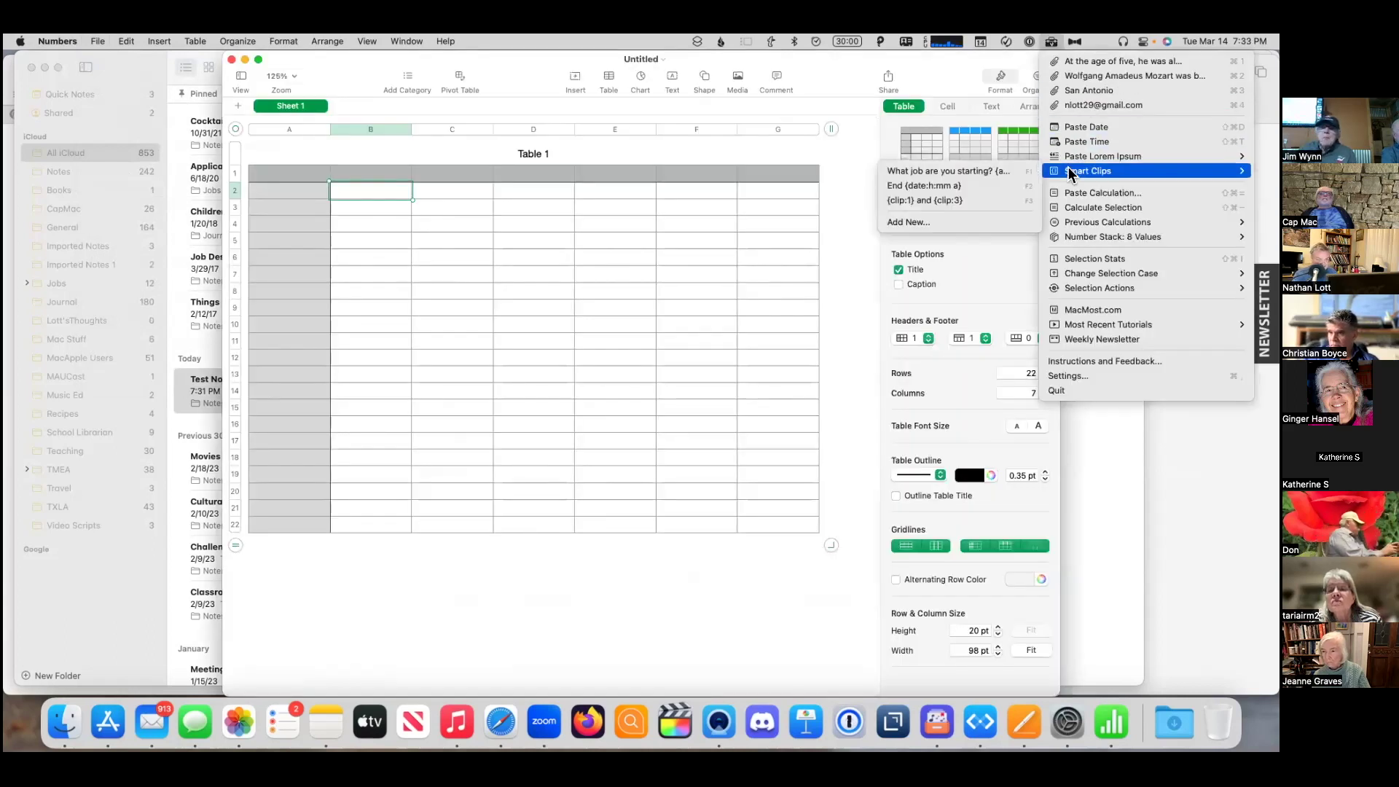
# - Add the smart clip 'What job are you starting? {date:h:mm a}', checking Safari's date-format reference
pyautogui.click(938, 223)
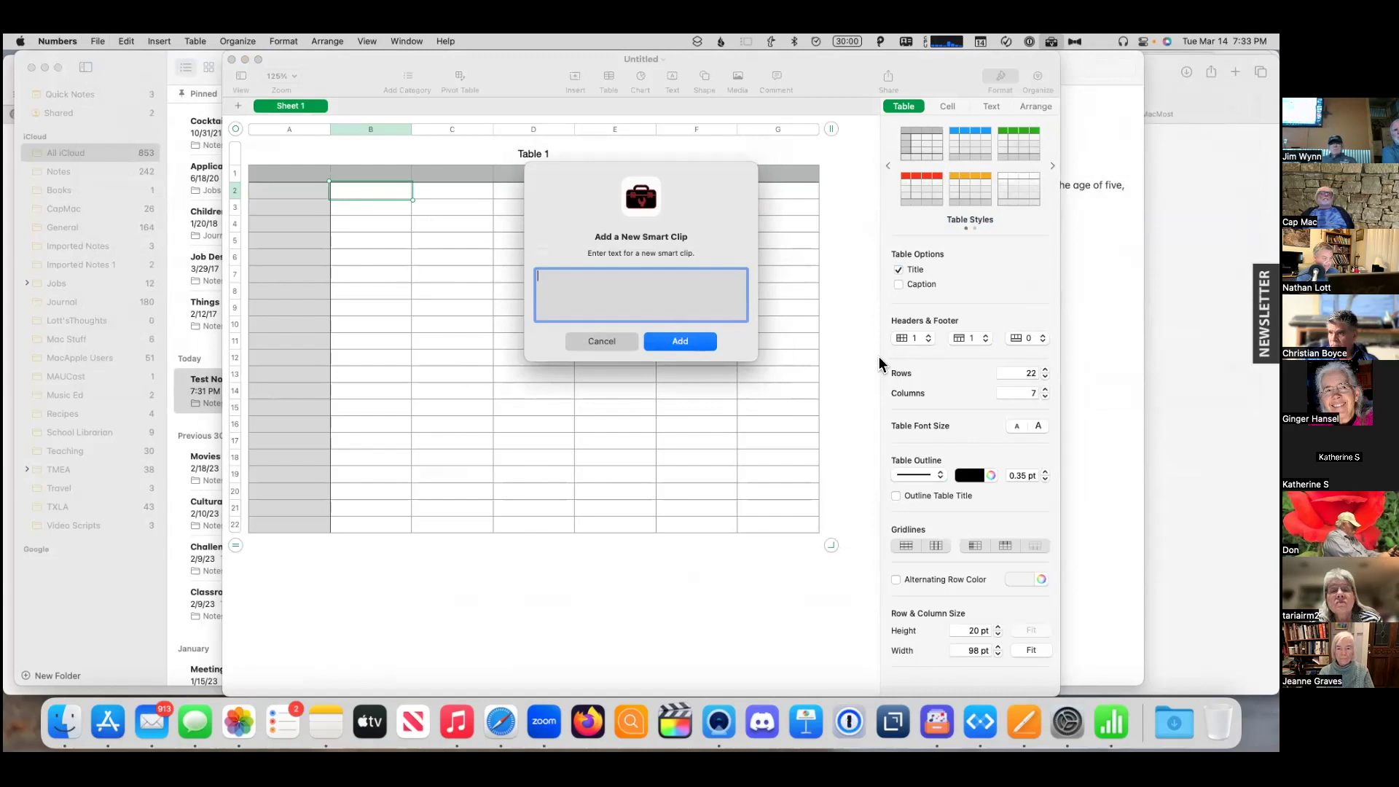
pyautogui.write('What job are you starting?  {d')
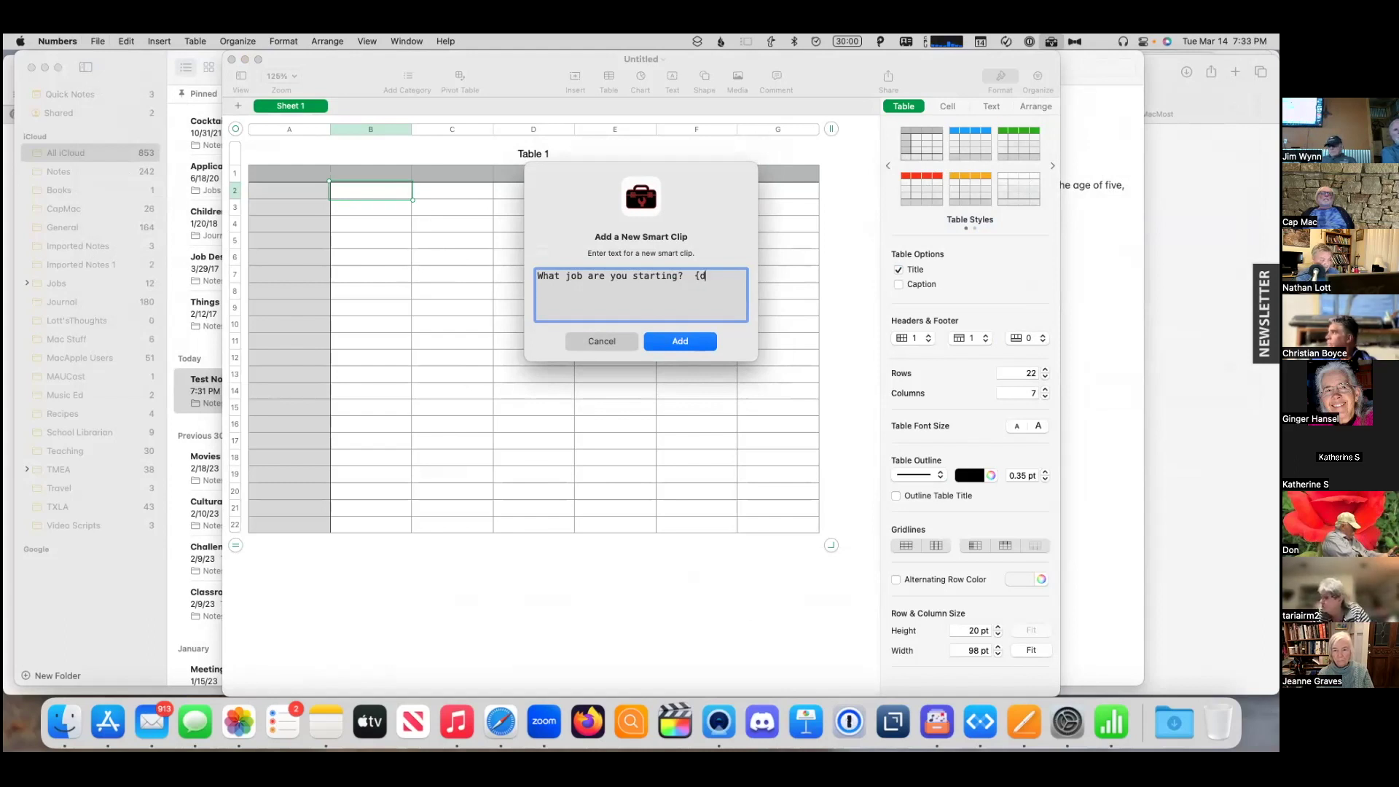
pyautogui.write('e:')
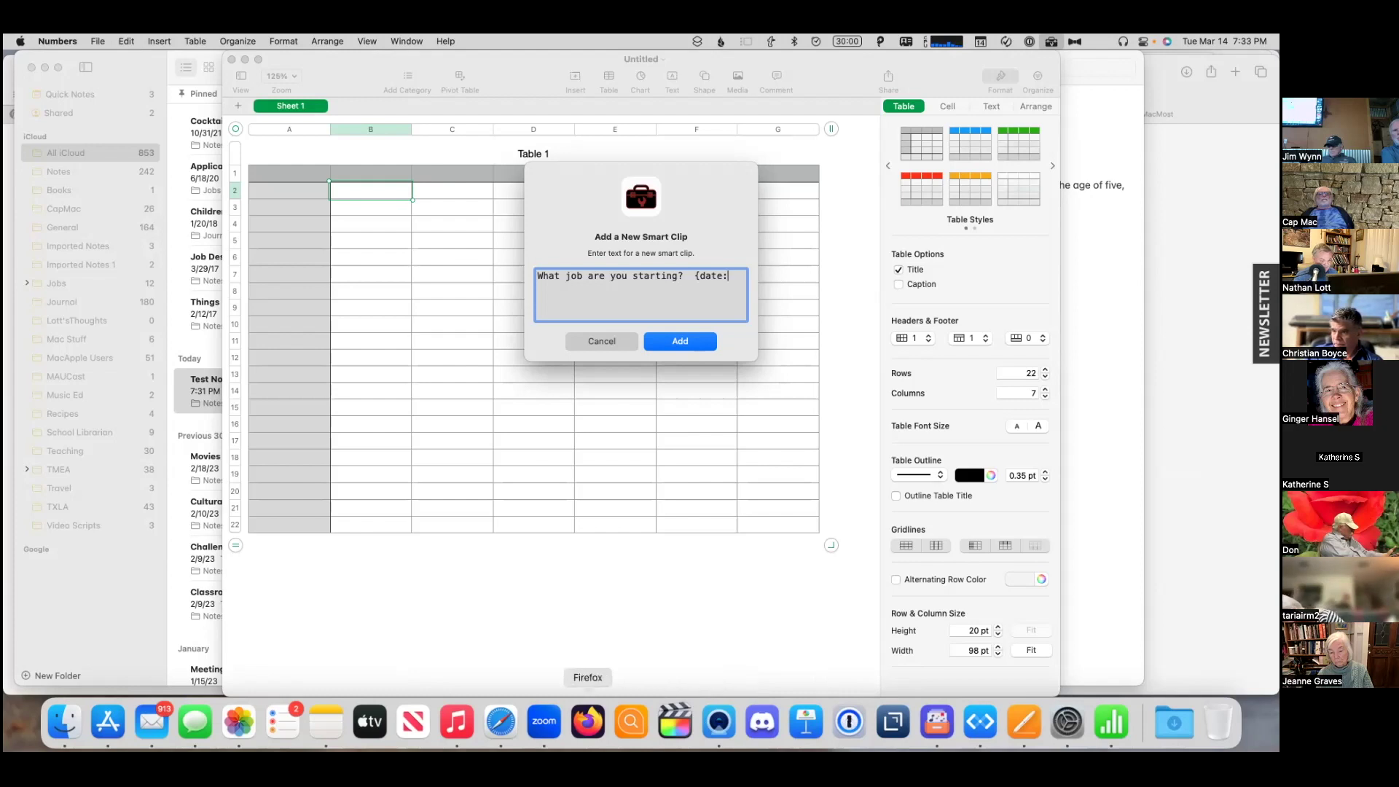
pyautogui.click(495, 729)
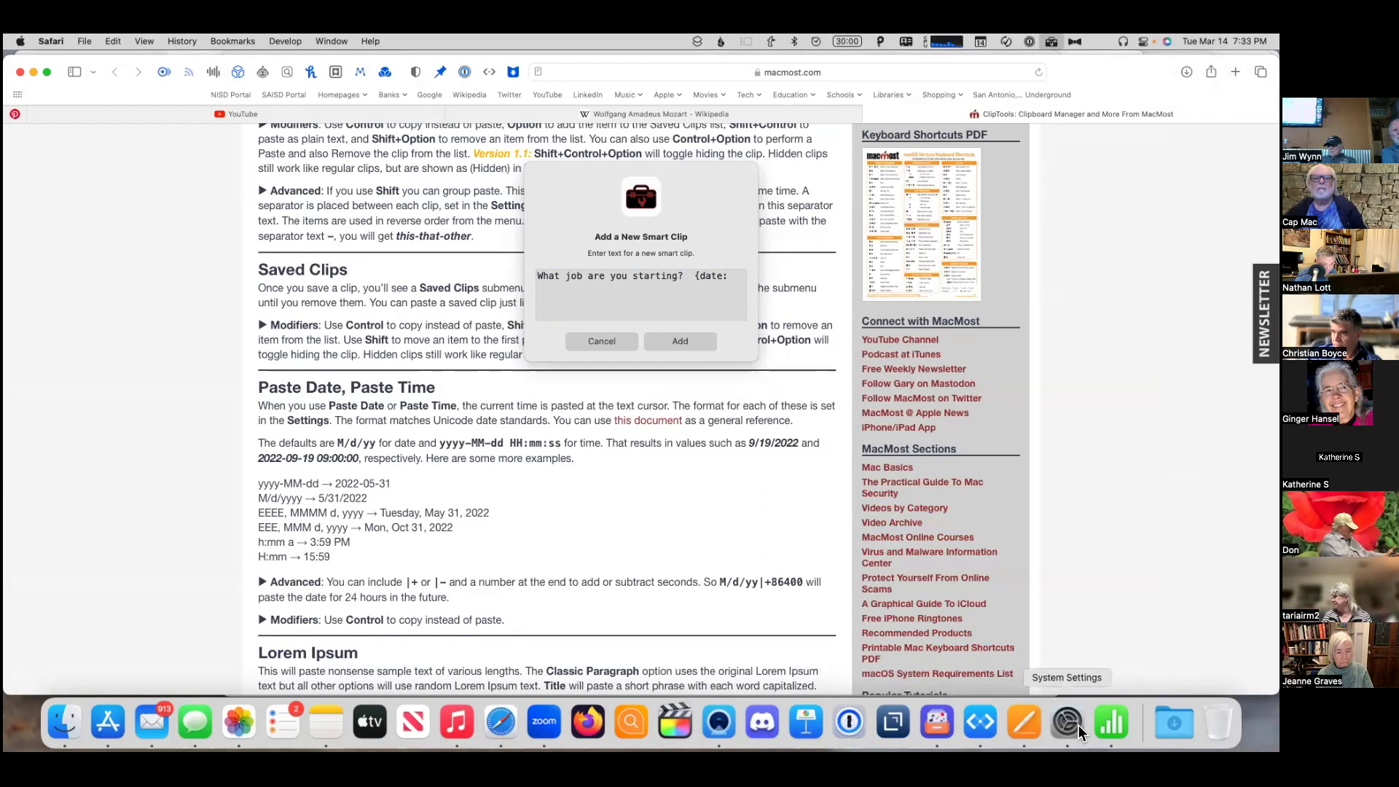
pyautogui.click(1108, 726)
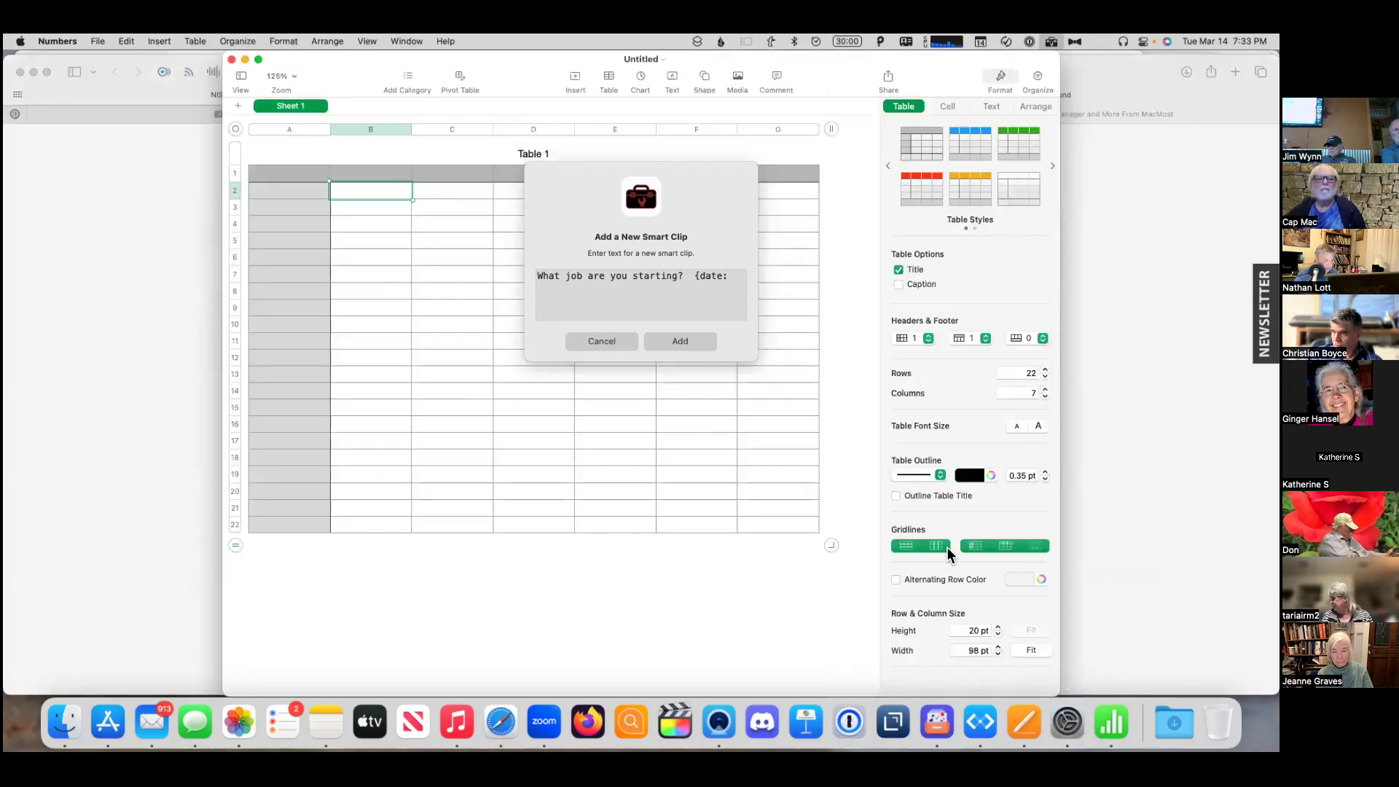
pyautogui.click(738, 286)
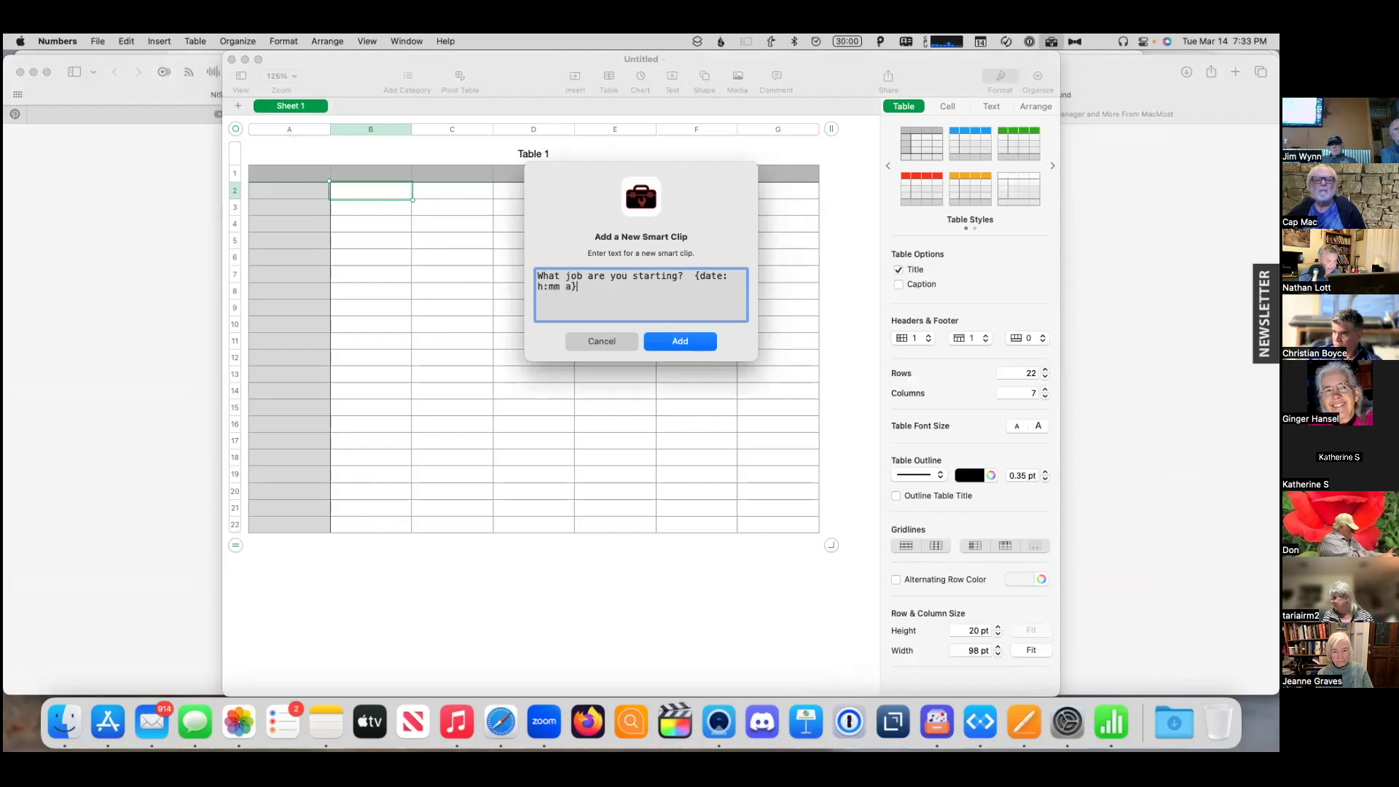
pyautogui.click(665, 343)
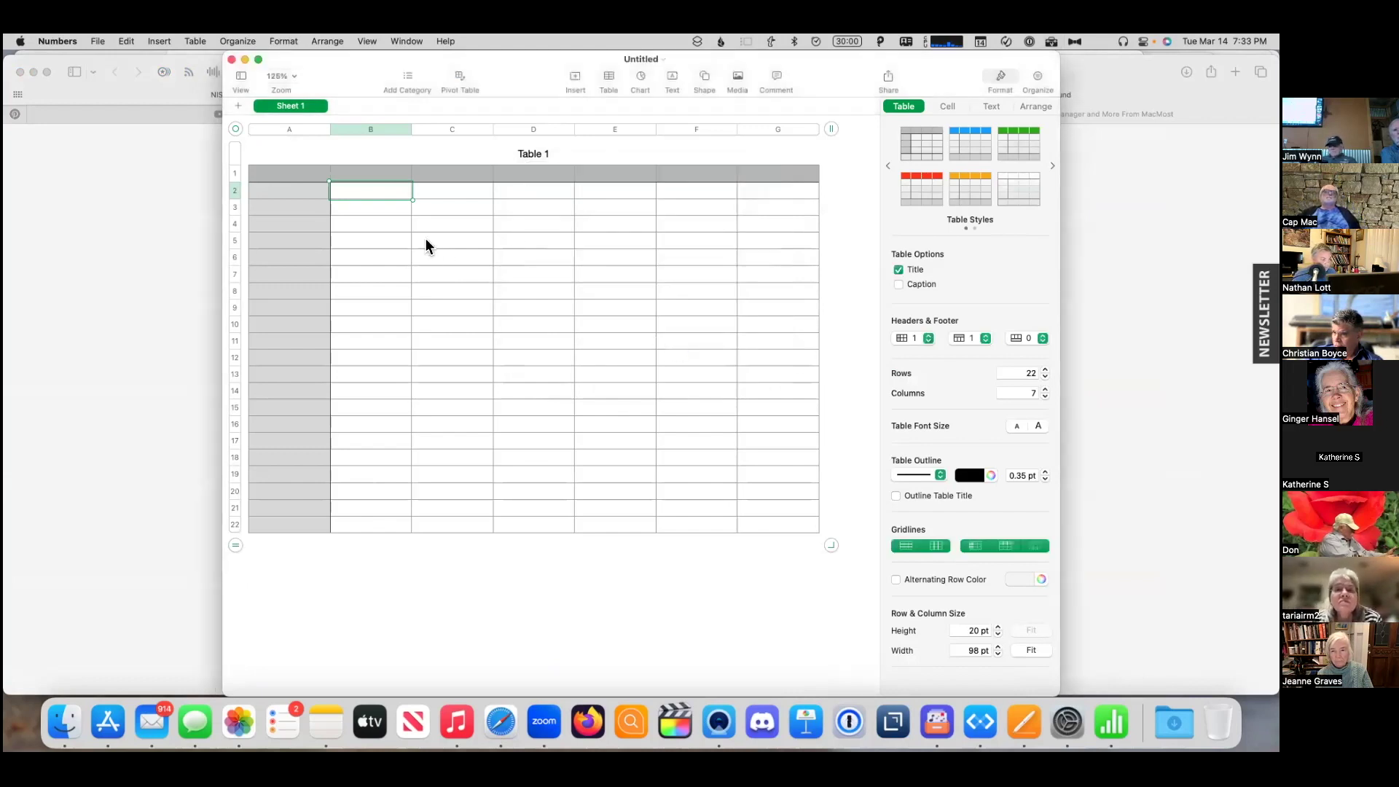
# - Fill B2 with the job prompt smart clip, answered 'Cataloging apps' at 7:34 PM
pyautogui.click(1054, 40)
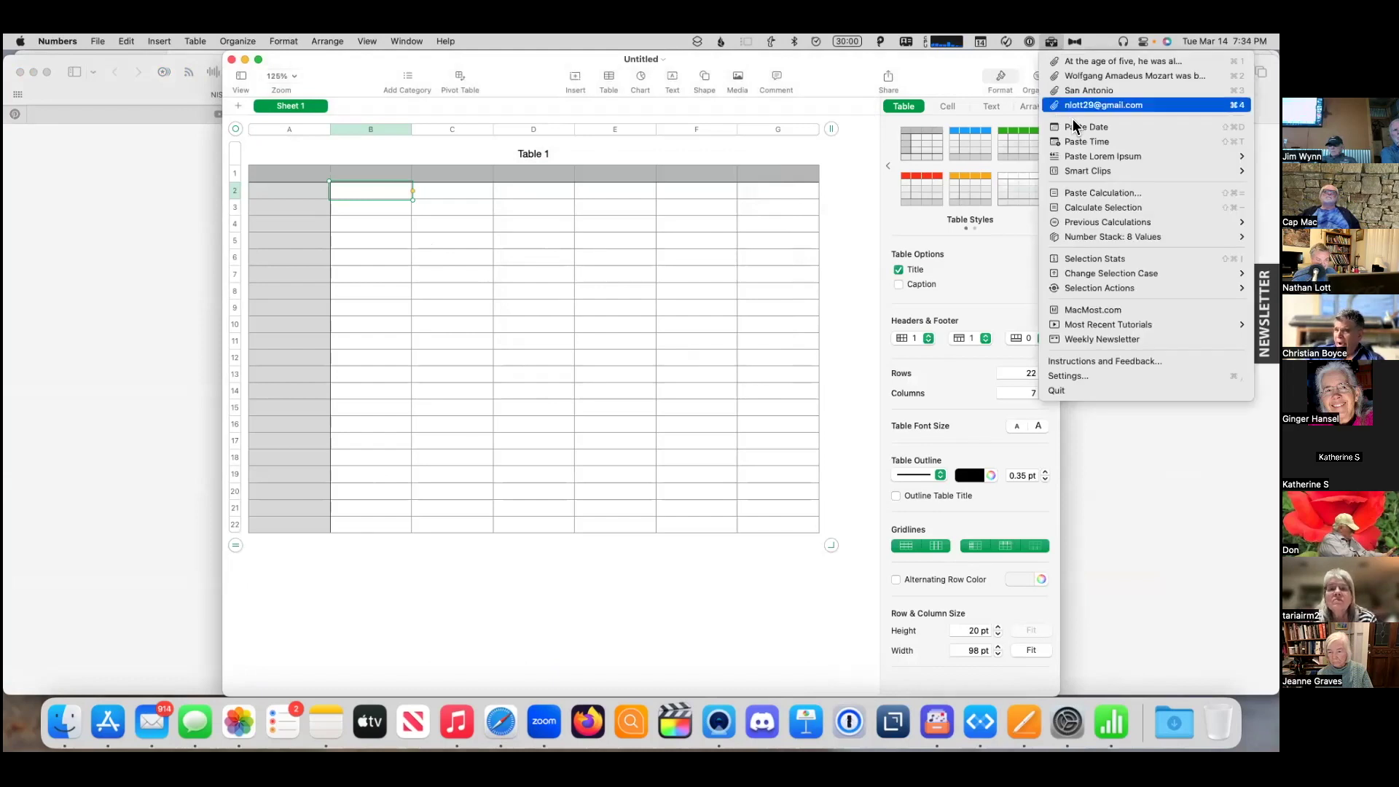
pyautogui.moveTo(1068, 169)
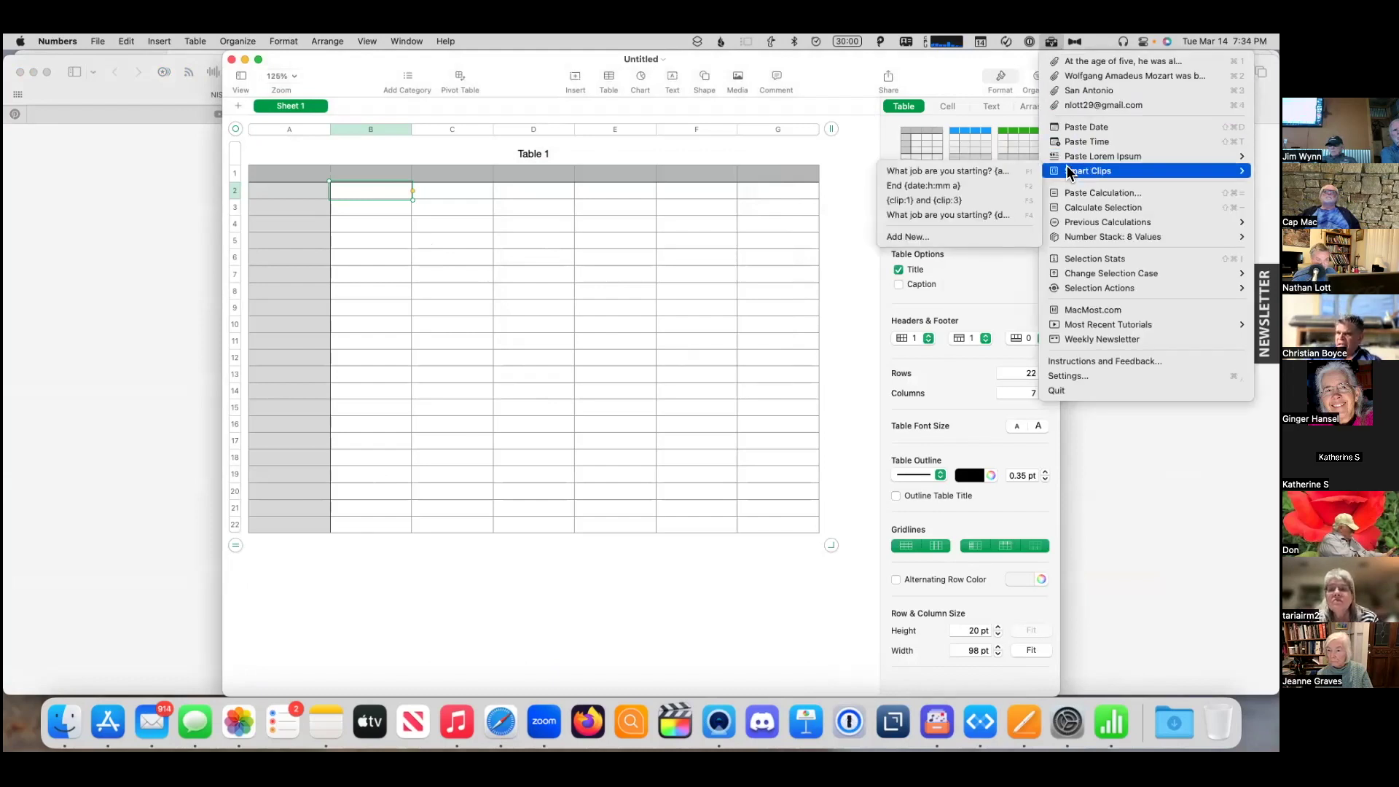
pyautogui.click(962, 215)
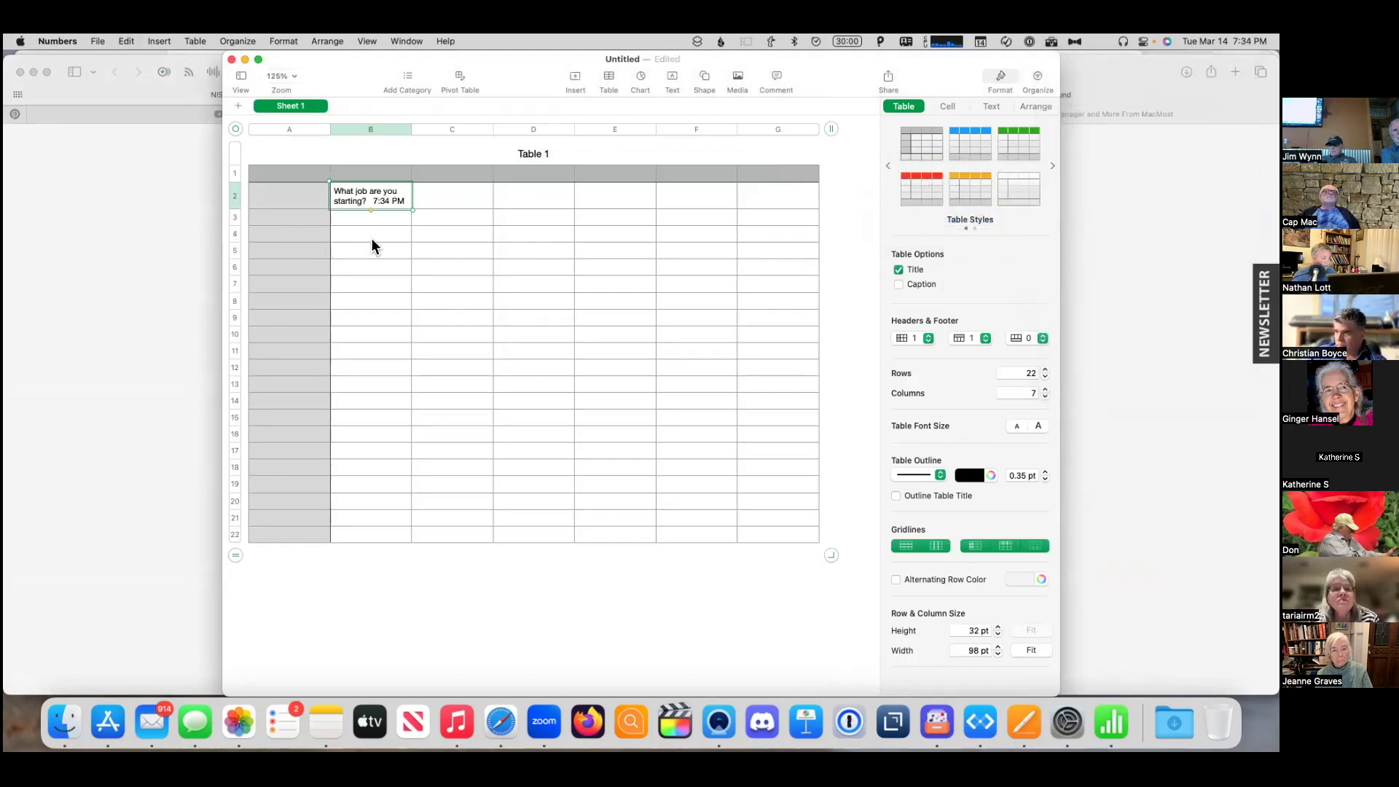
pyautogui.click(372, 202)
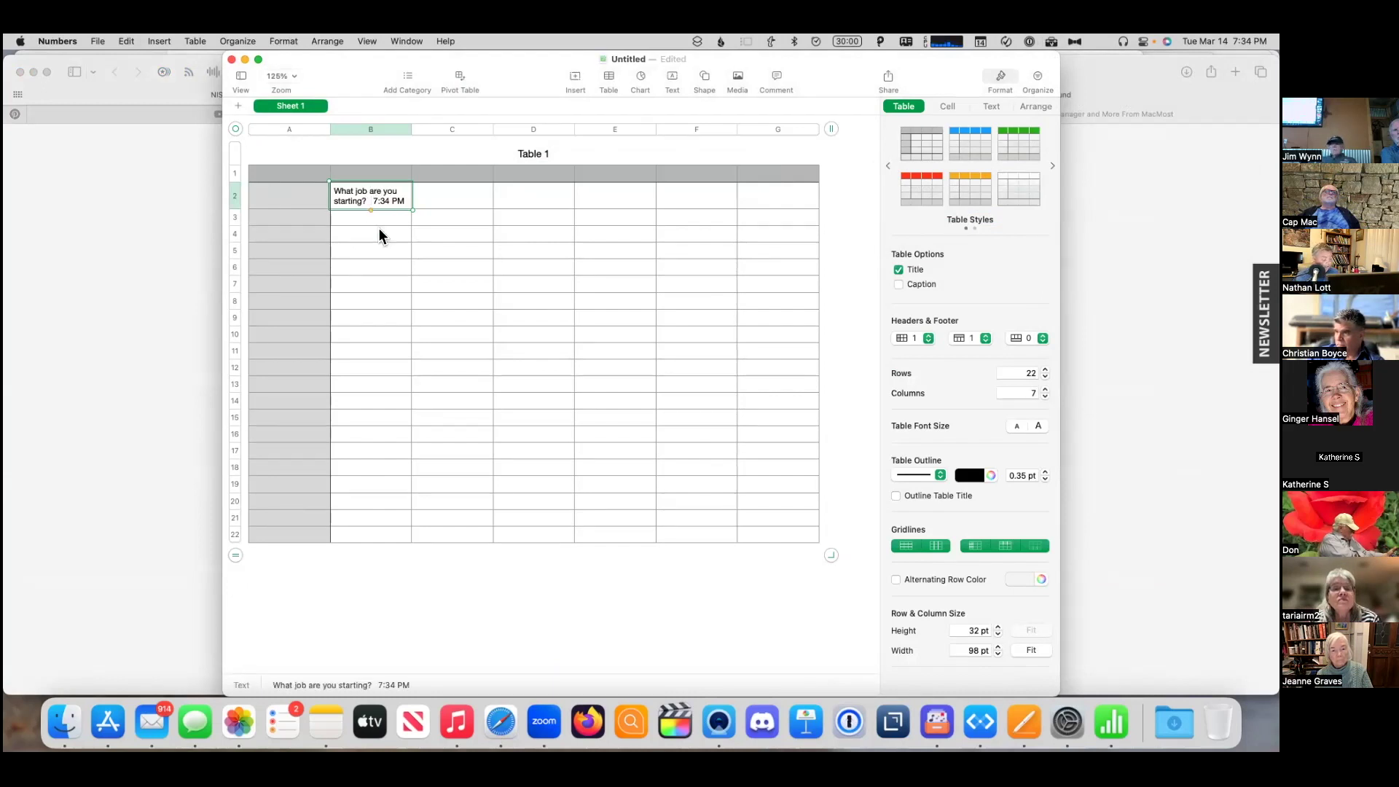
pyautogui.write('catalog')
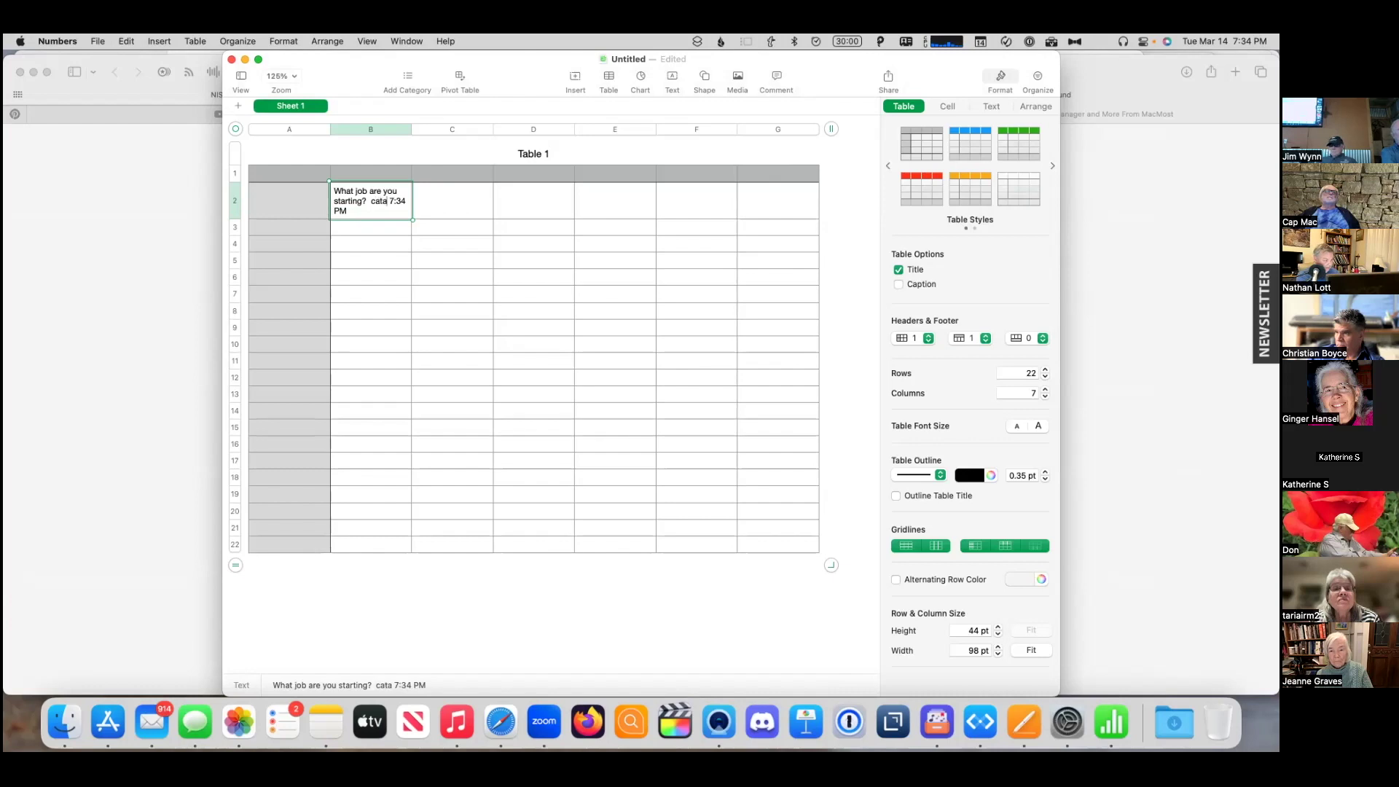
pyautogui.write('ing apps')
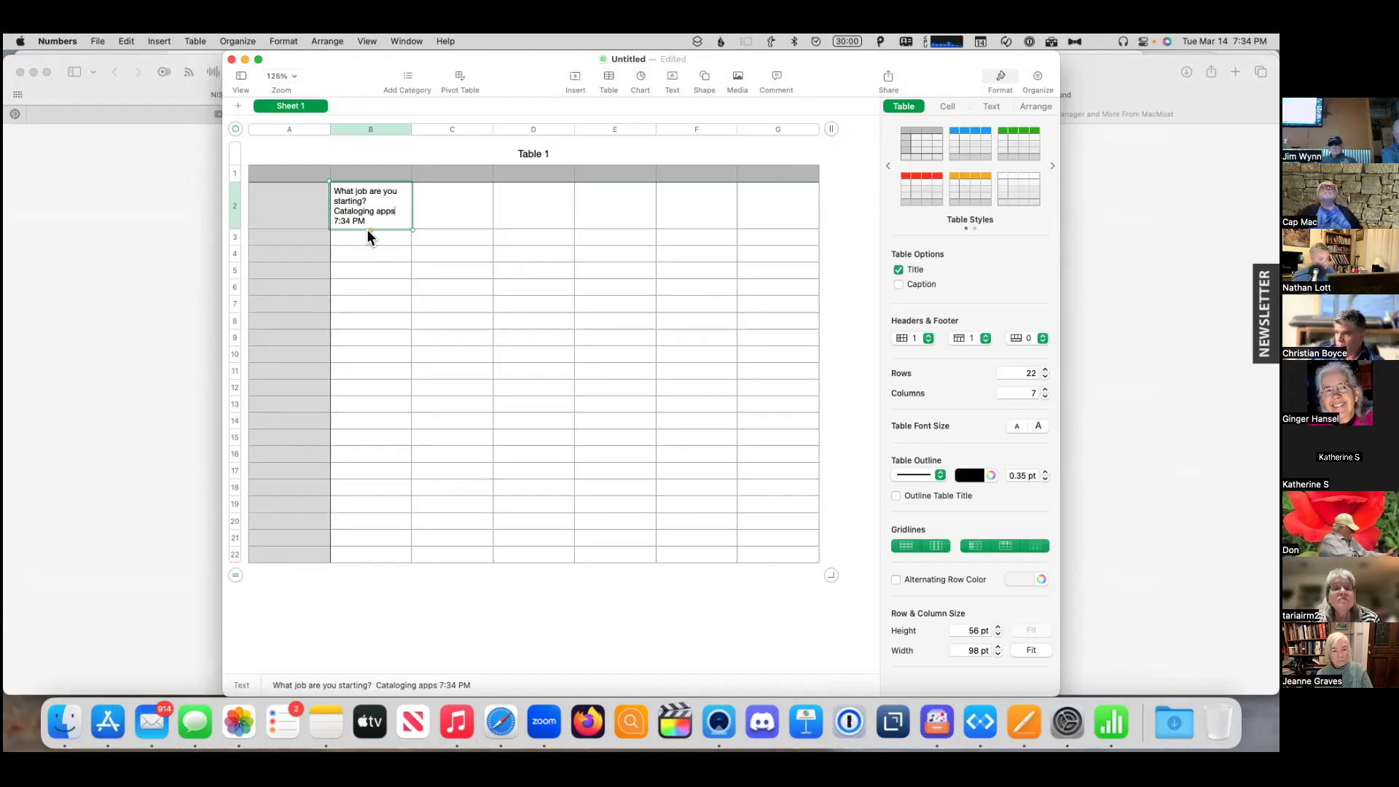
# - Put the End smart clip, 'End 7:34 PM', into C2
pyautogui.click(1051, 41)
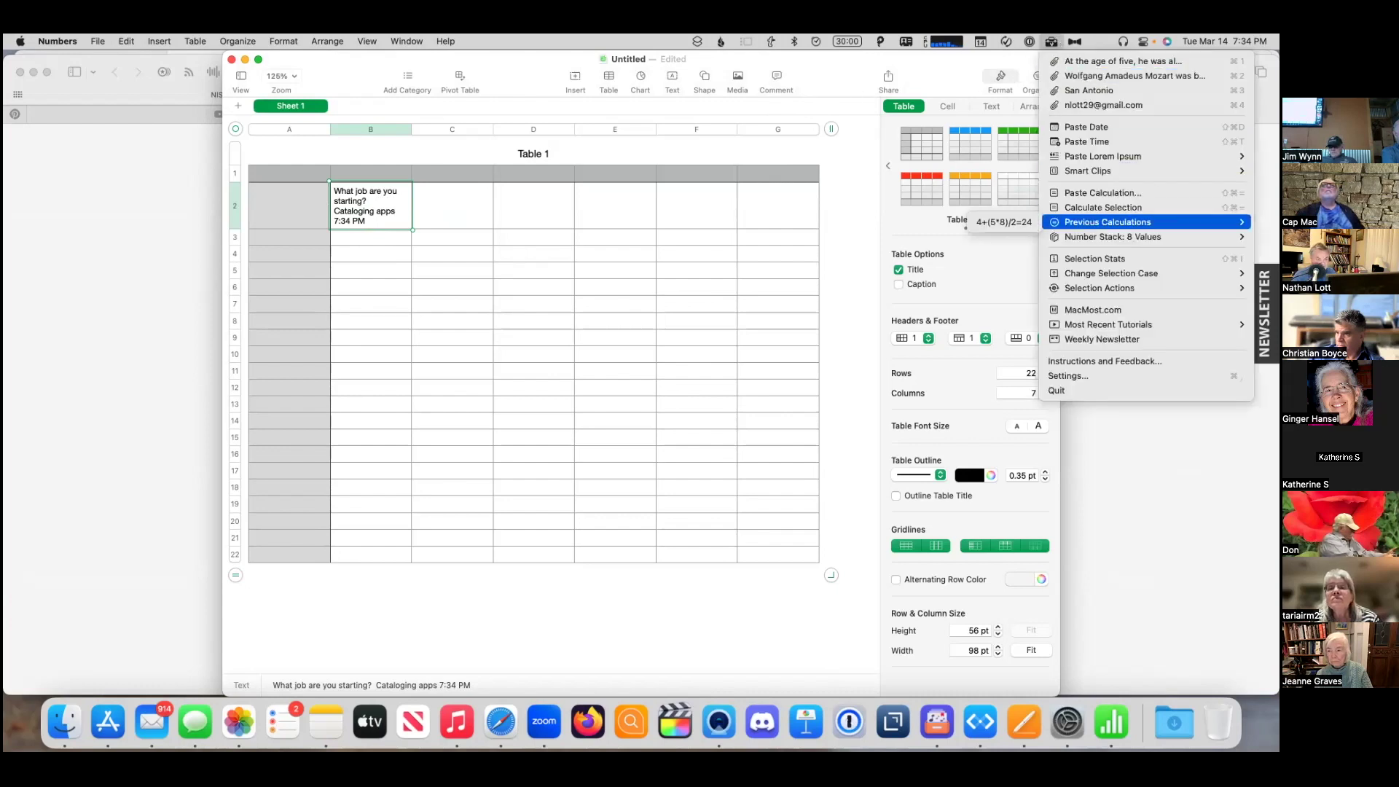
pyautogui.moveTo(1136, 177)
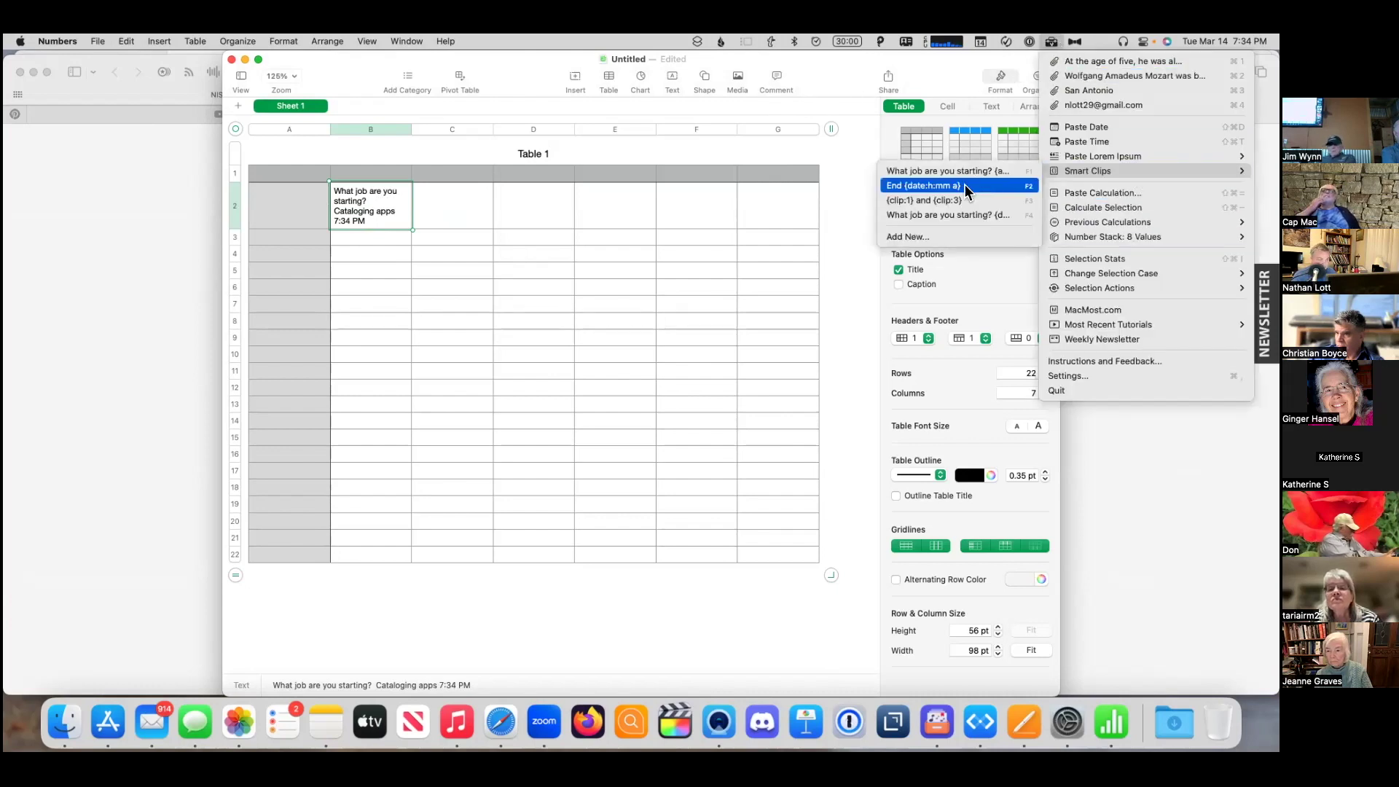
pyautogui.click(443, 223)
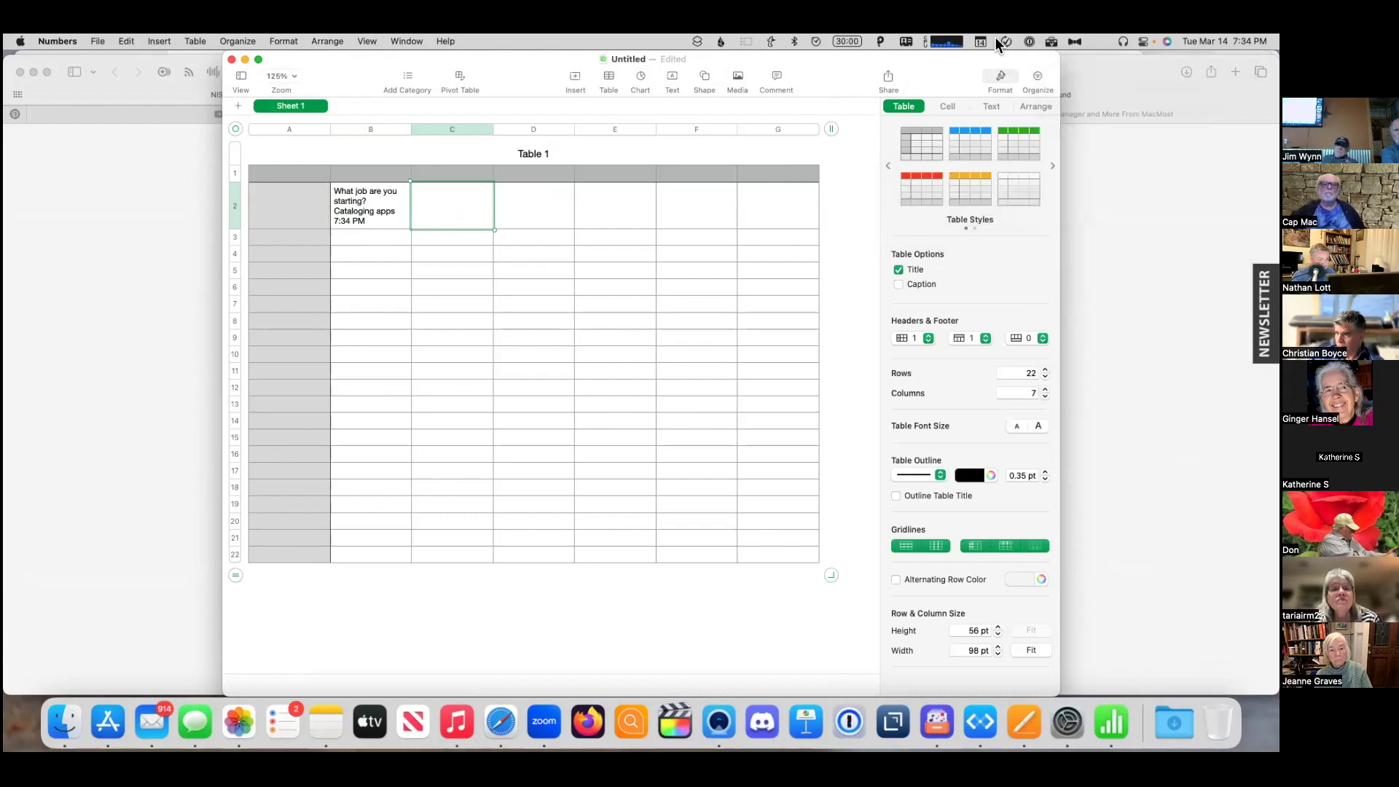
pyautogui.click(1052, 42)
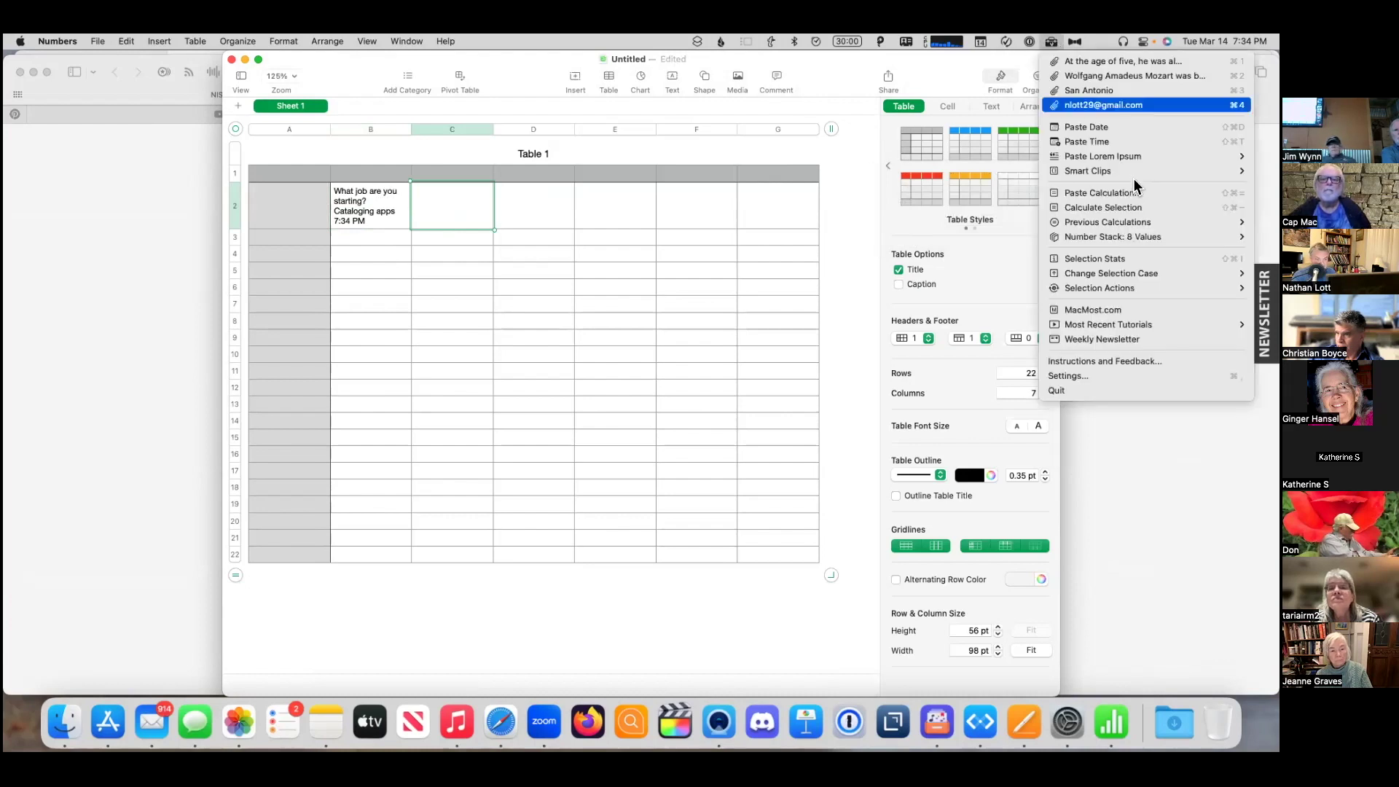
pyautogui.moveTo(1131, 172)
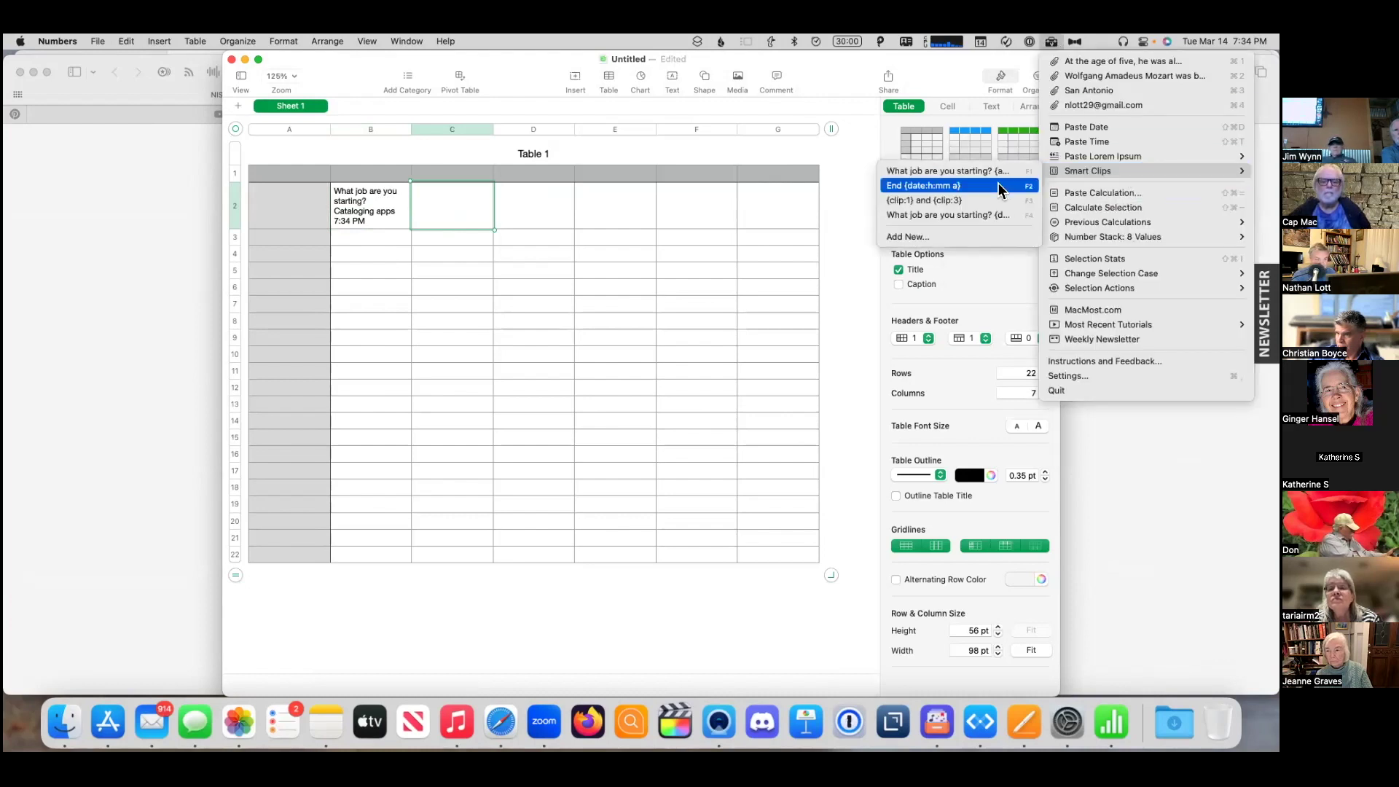
pyautogui.click(997, 185)
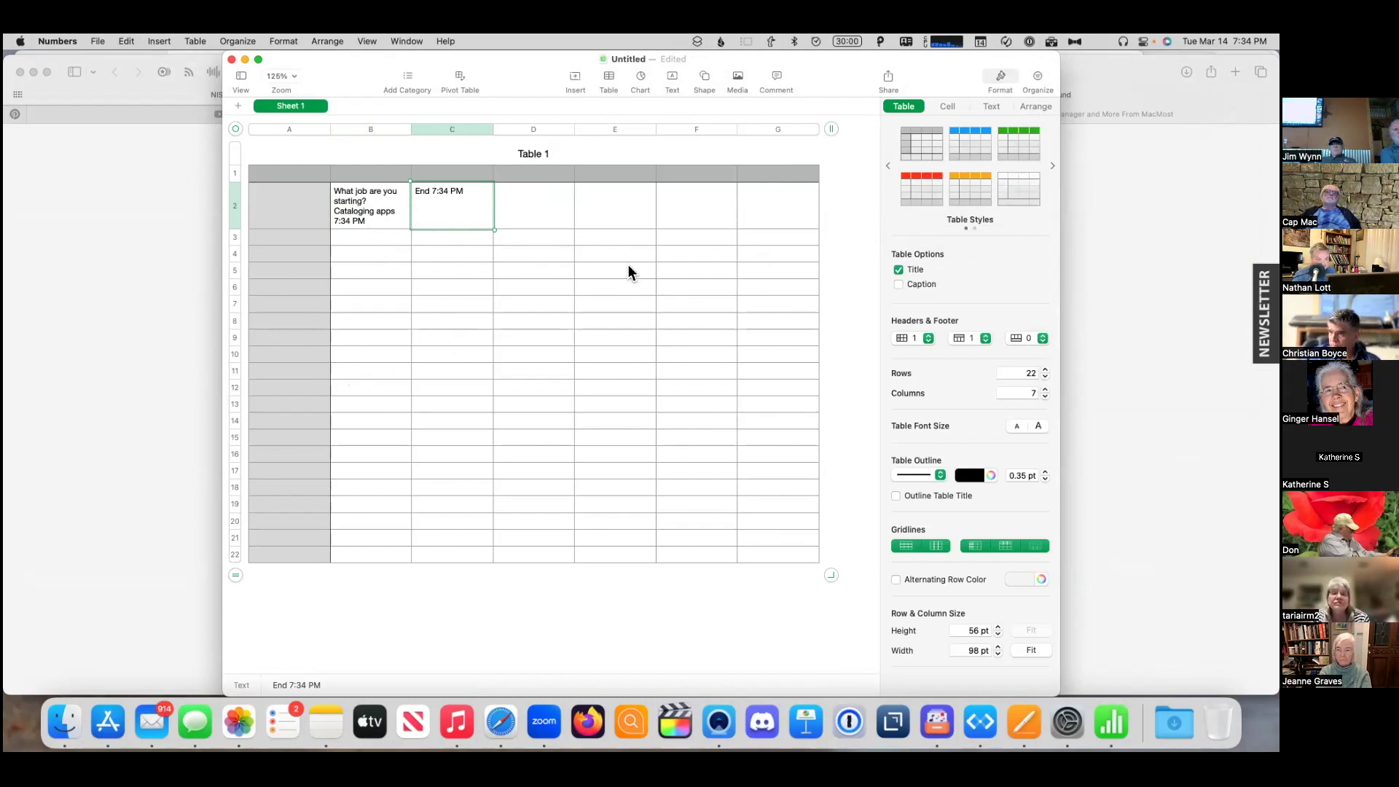
# - Close the untitled Numbers spreadsheet with Delete, then bring 'Test Note for Cliptools' forward in Notes
pyautogui.click(231, 61)
pyautogui.click(543, 445)
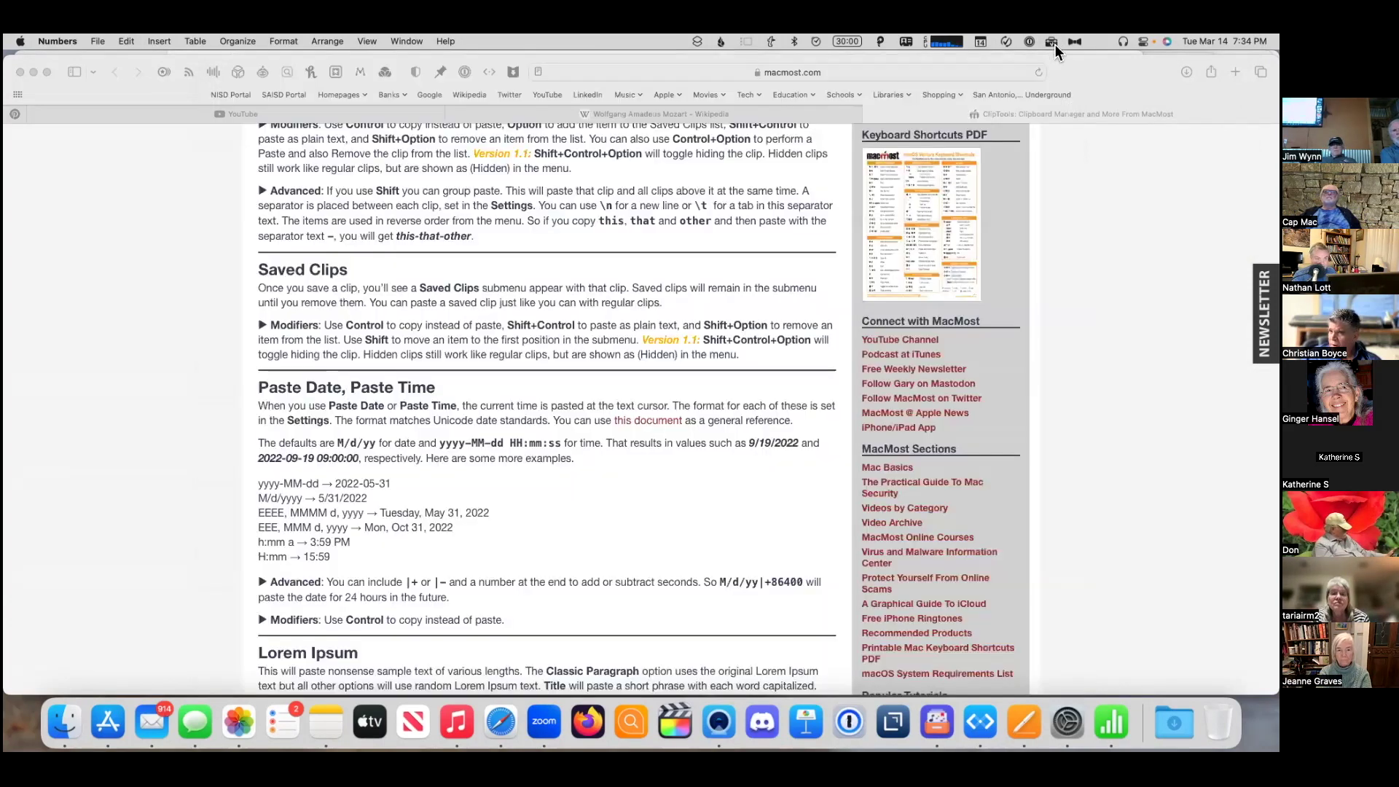
pyautogui.click(1055, 42)
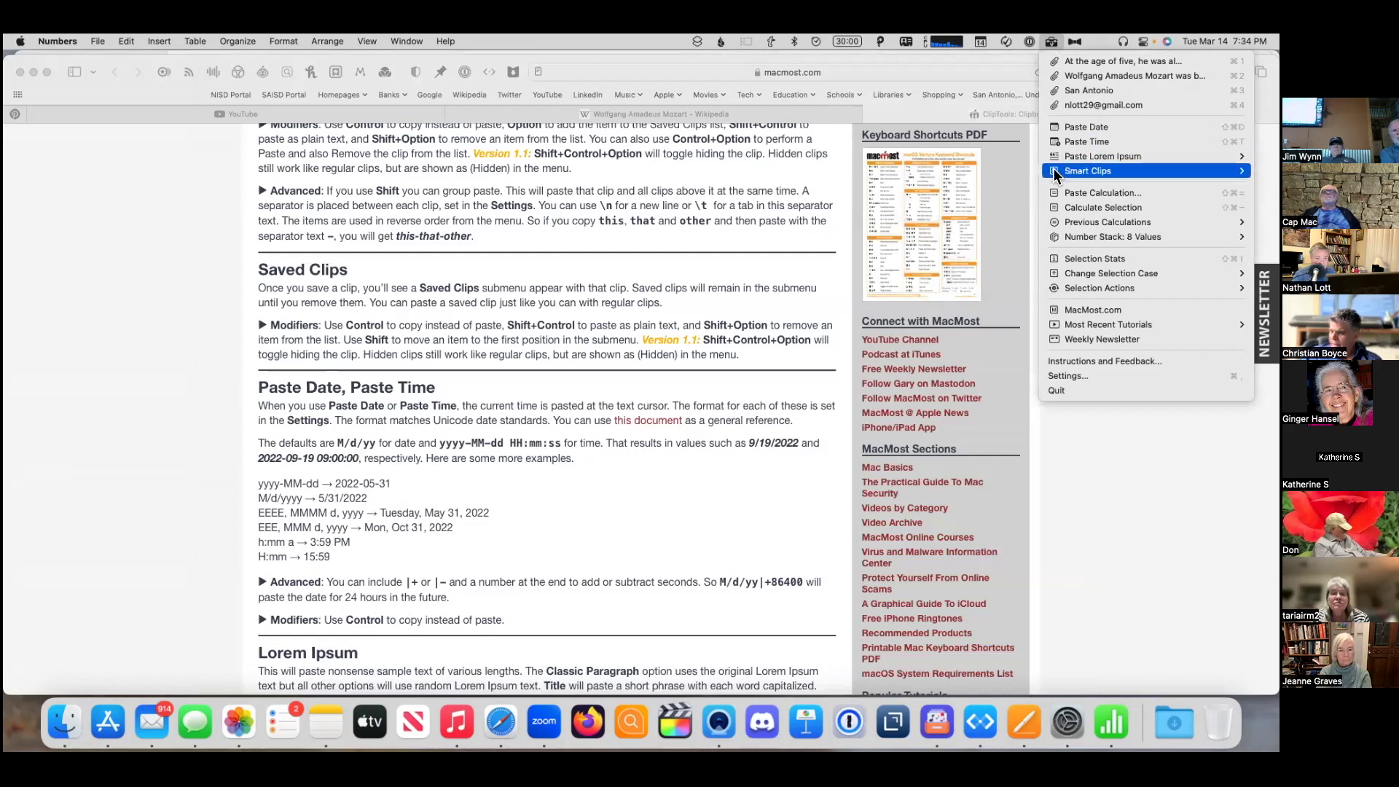
pyautogui.moveTo(1054, 172)
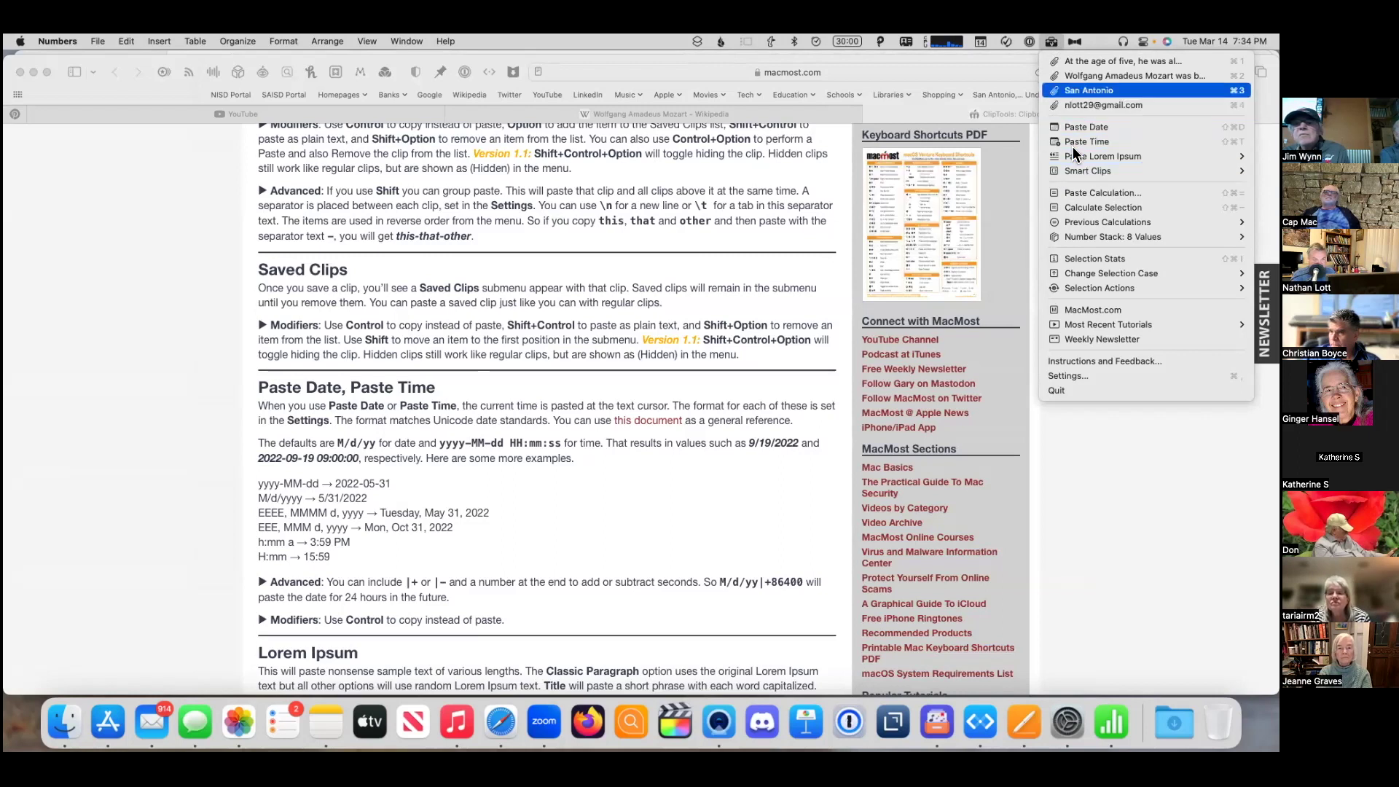
pyautogui.click(1099, 80)
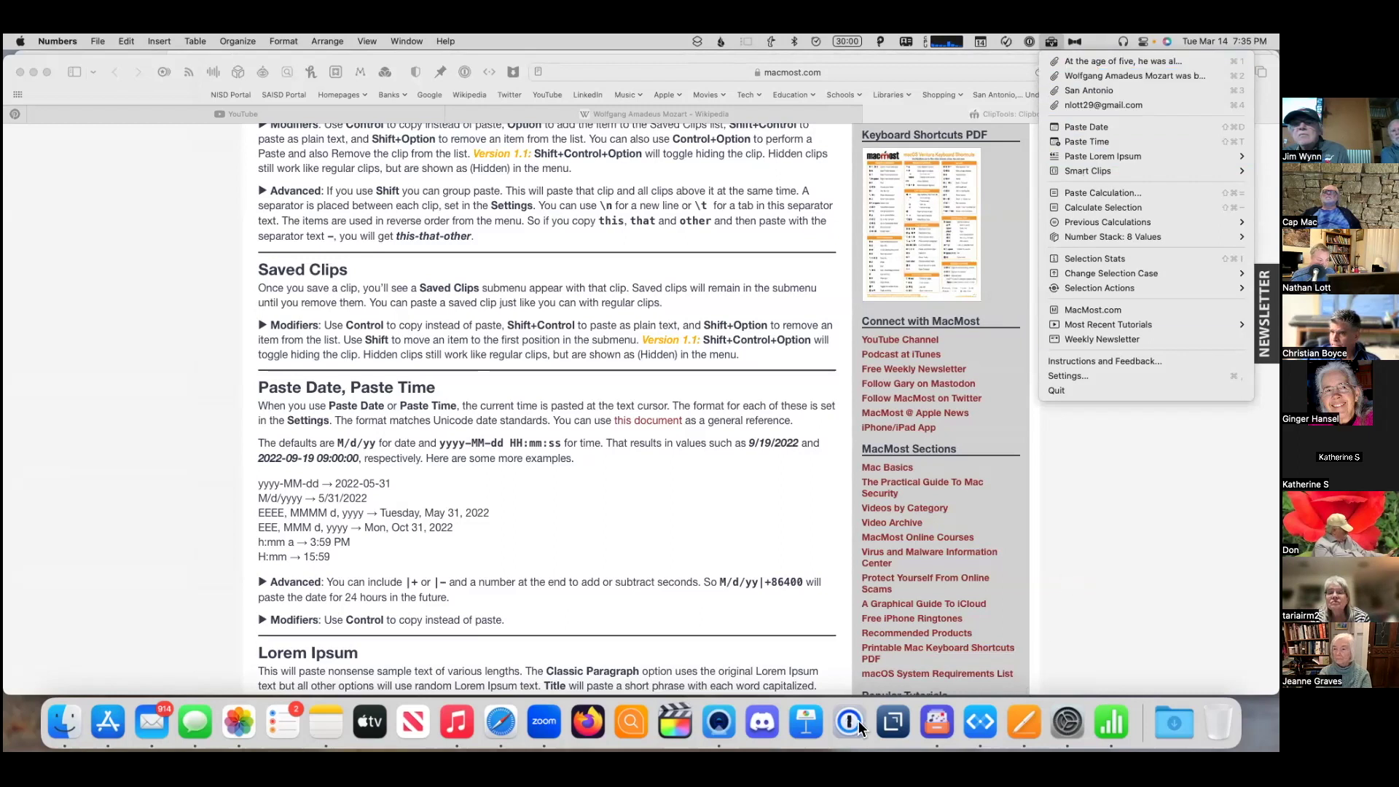
pyautogui.click(328, 725)
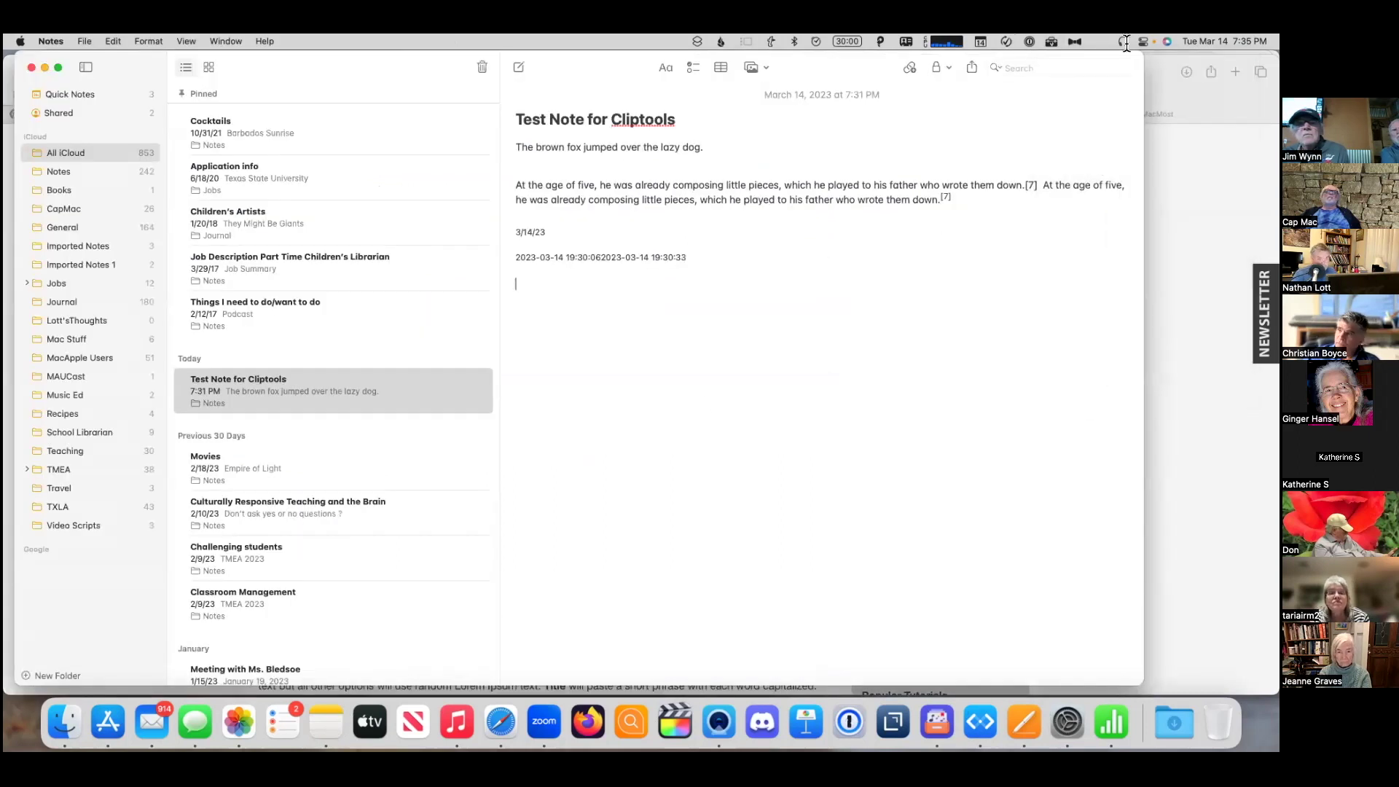
# - Insert the '{clip:1} and {clip:3}' smart clip, then place the saved e-mail clip on its own line
pyautogui.click(1052, 42)
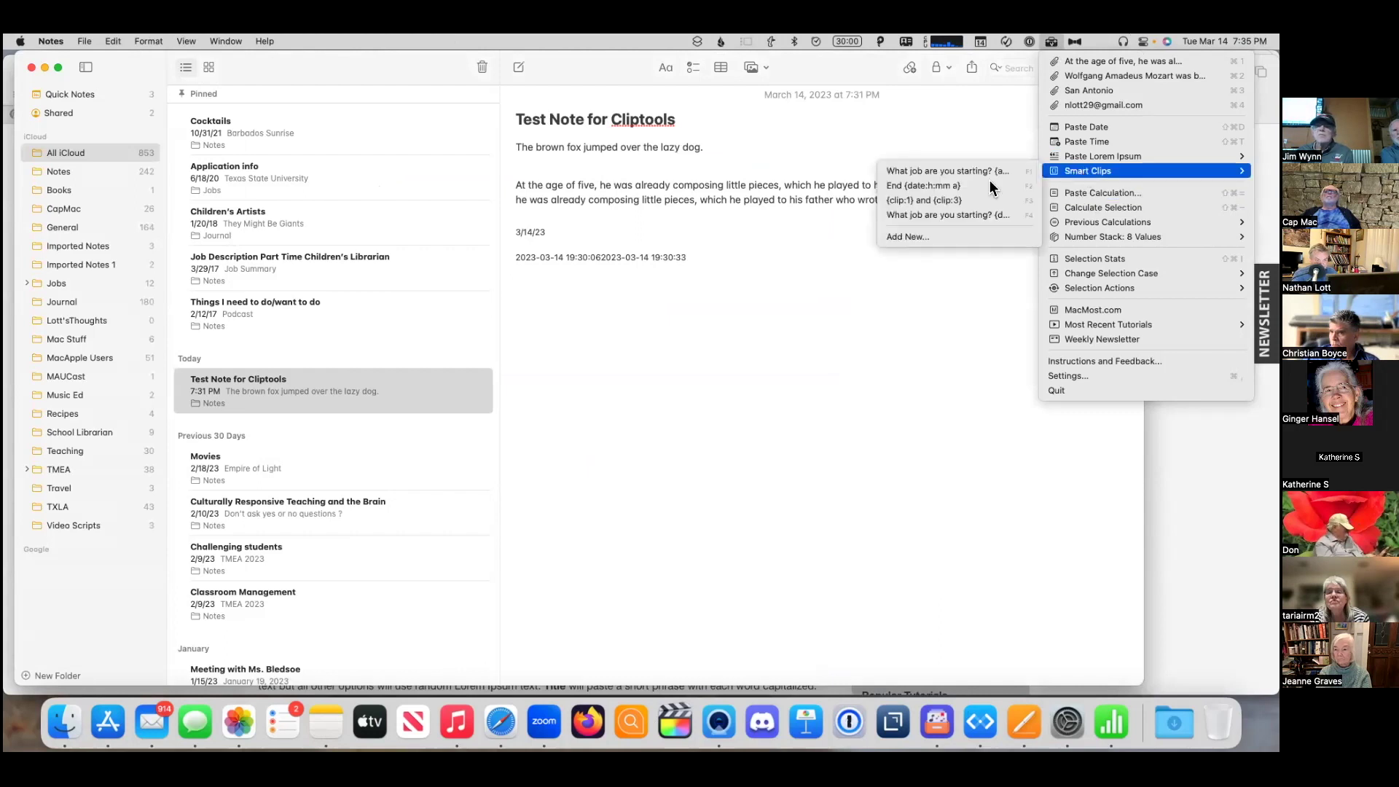
pyautogui.click(970, 201)
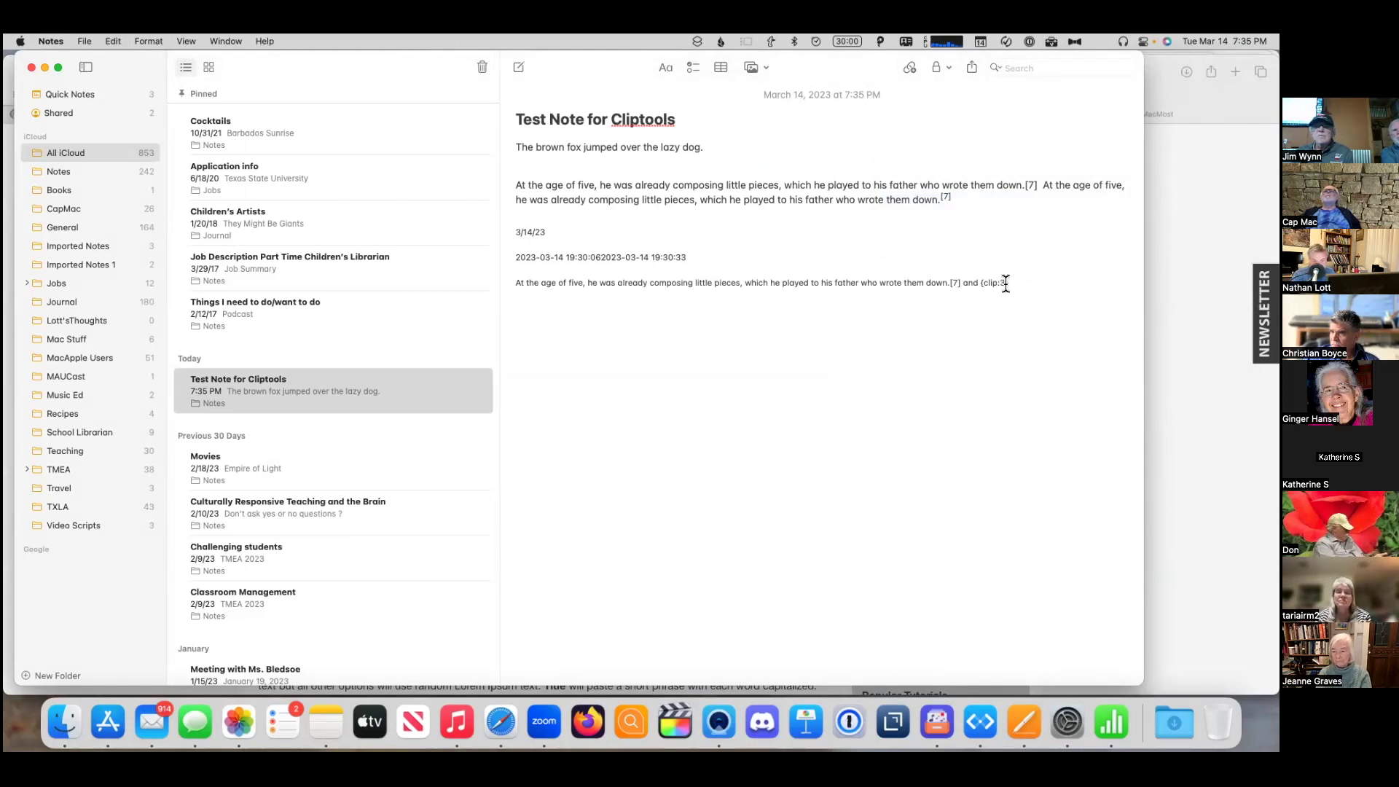
pyautogui.click(1050, 40)
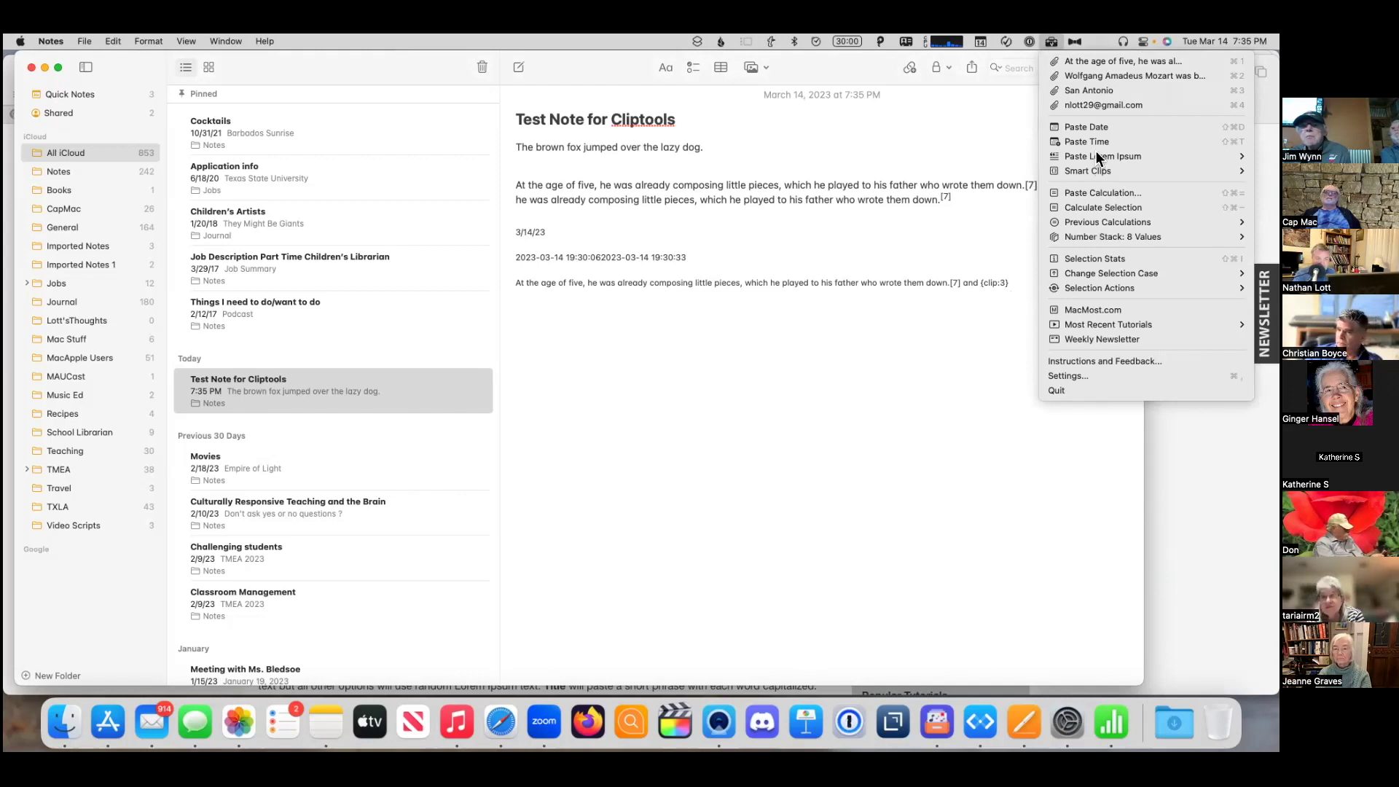
pyautogui.press('Up')
pyautogui.press('Up')
pyautogui.press('Up')
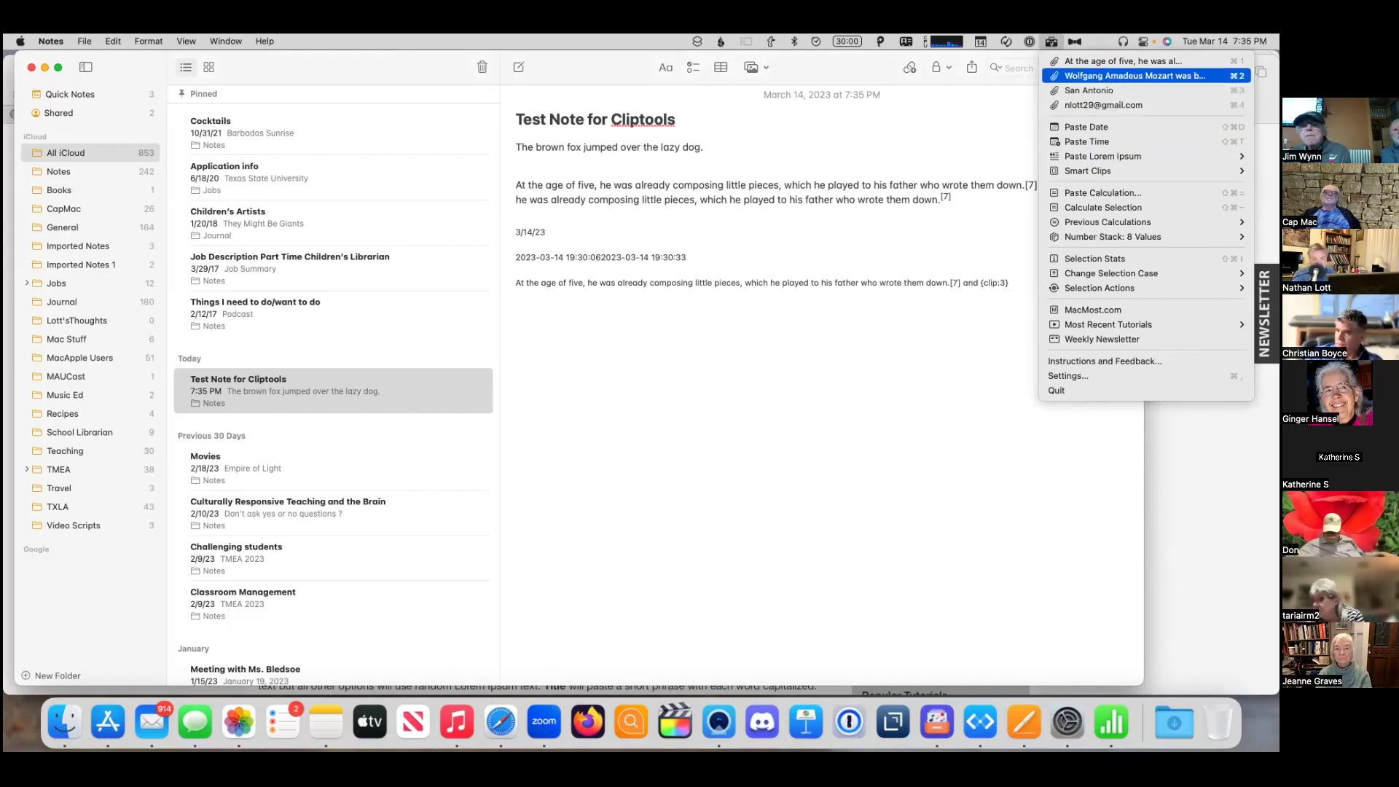
pyautogui.press('Down')
pyautogui.press('Down')
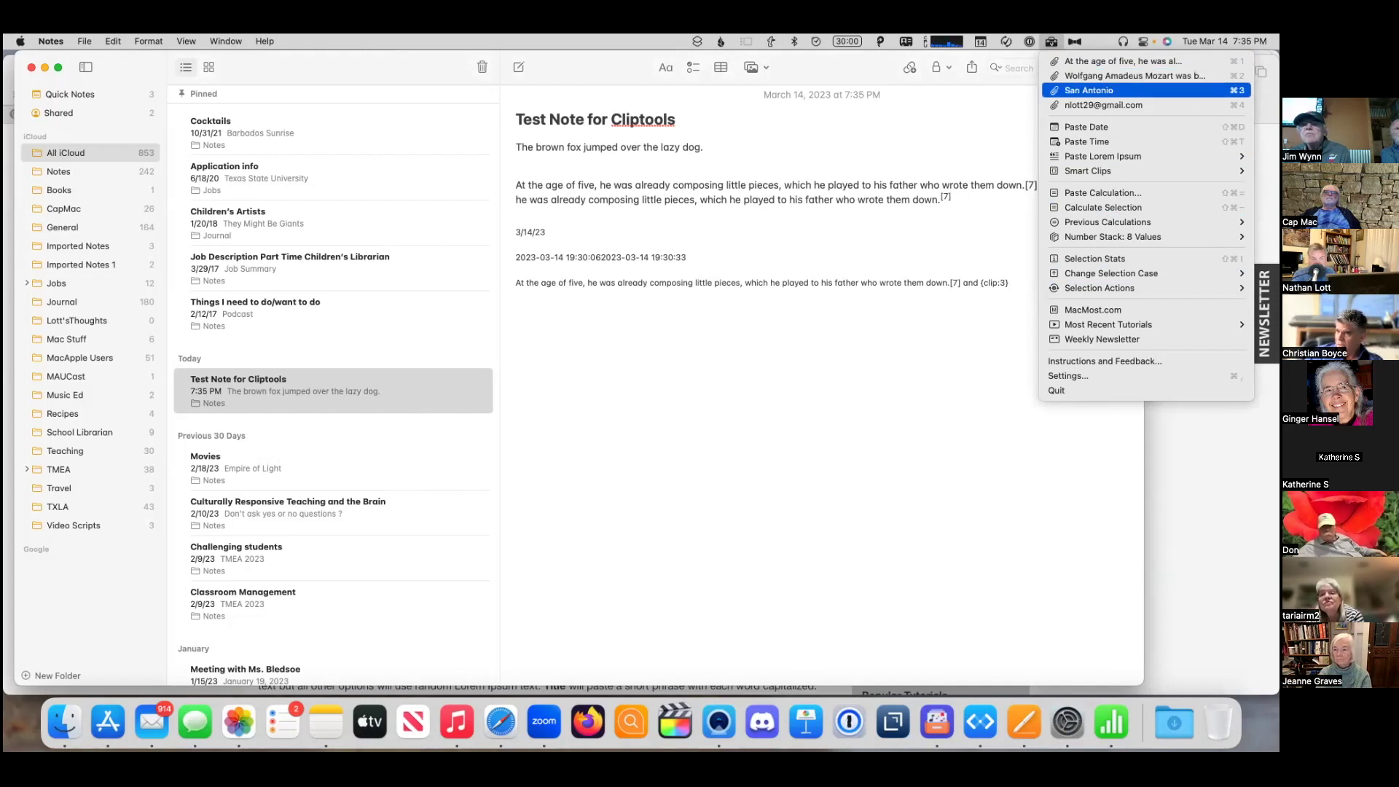
pyautogui.press('Down')
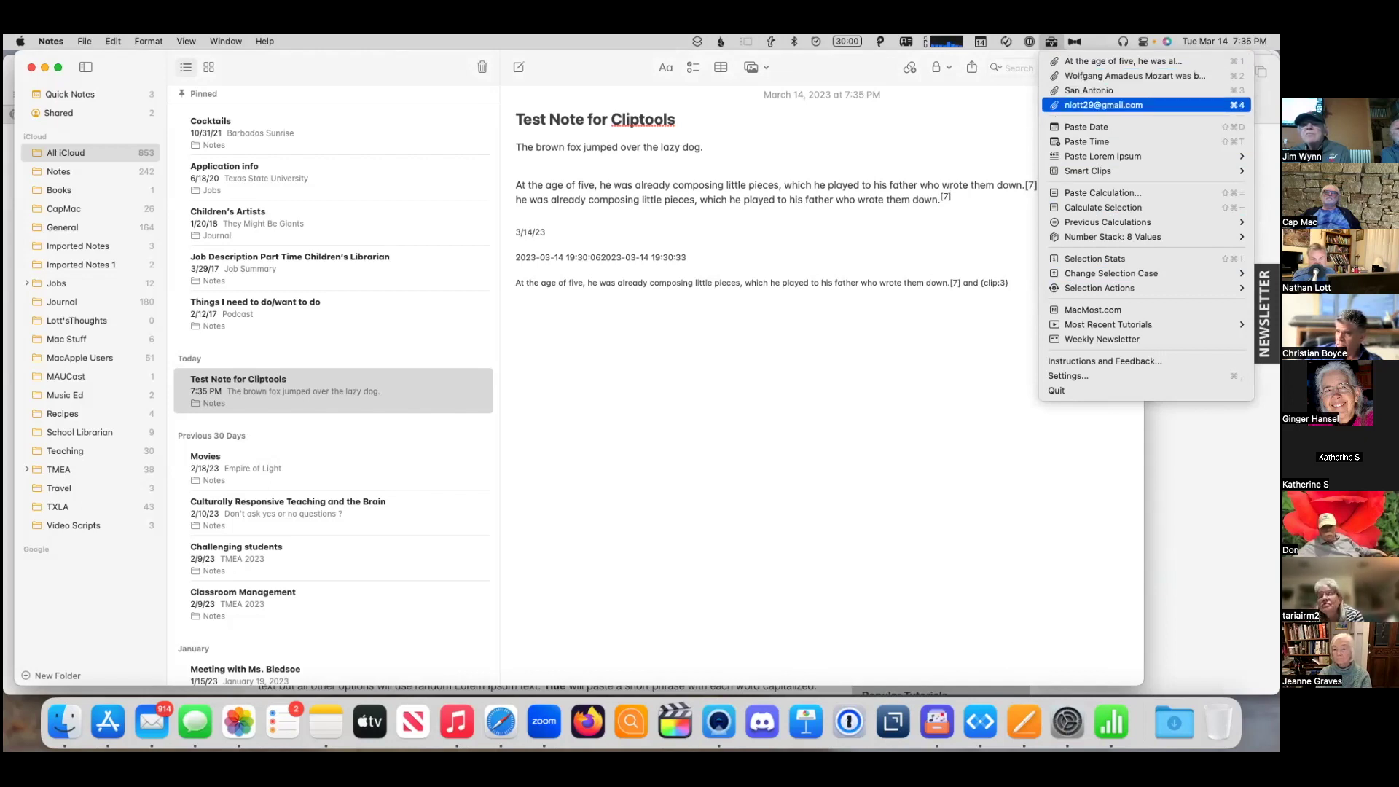
pyautogui.press('Up')
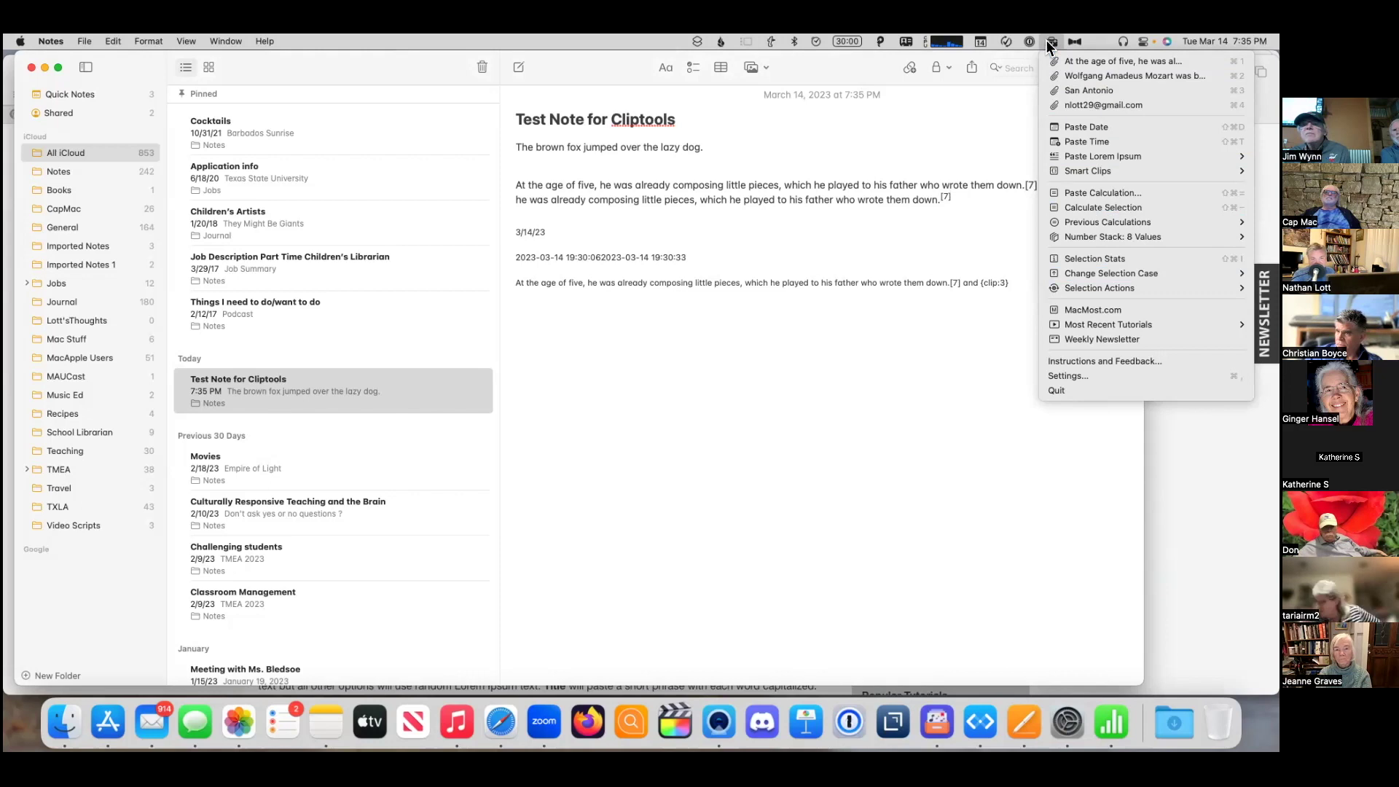
pyautogui.click(1050, 42)
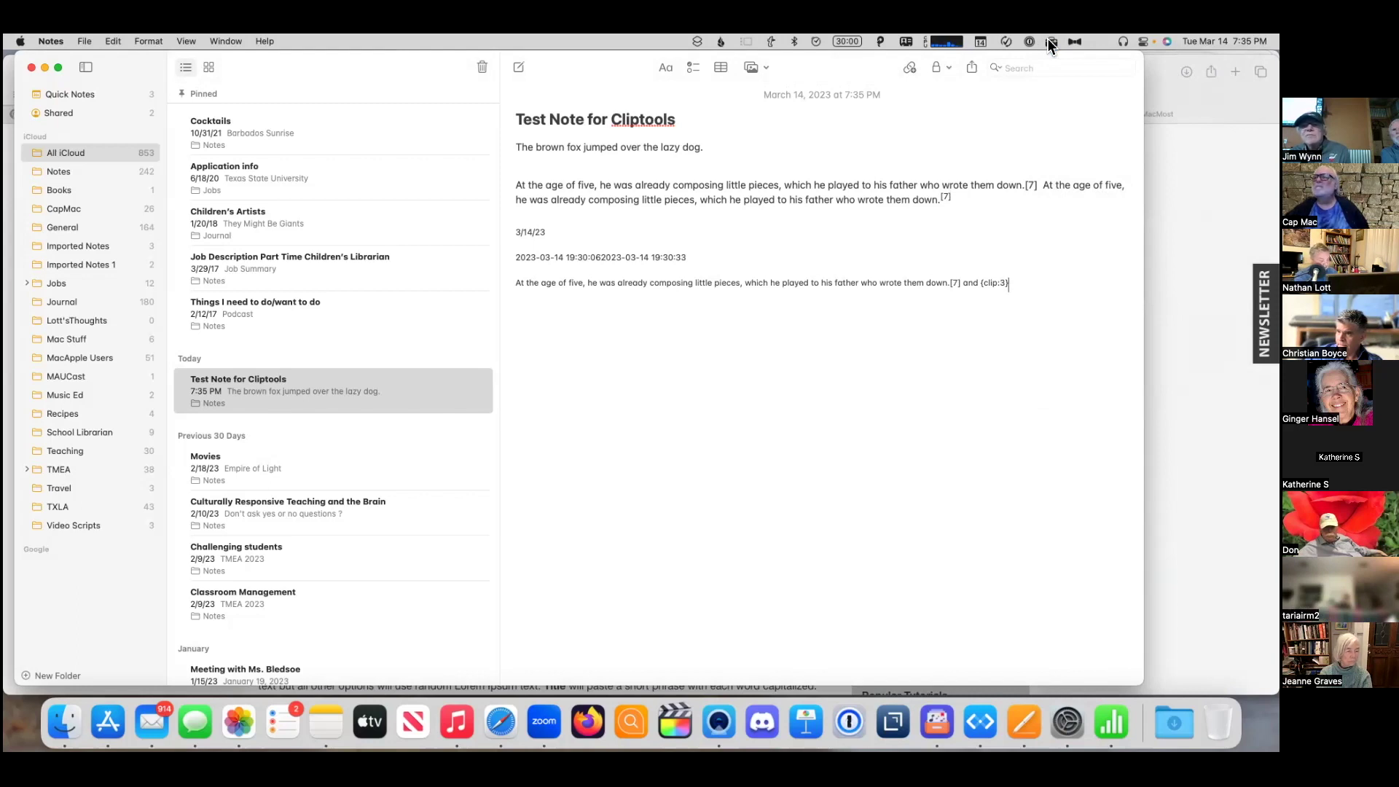
pyautogui.click(1050, 42)
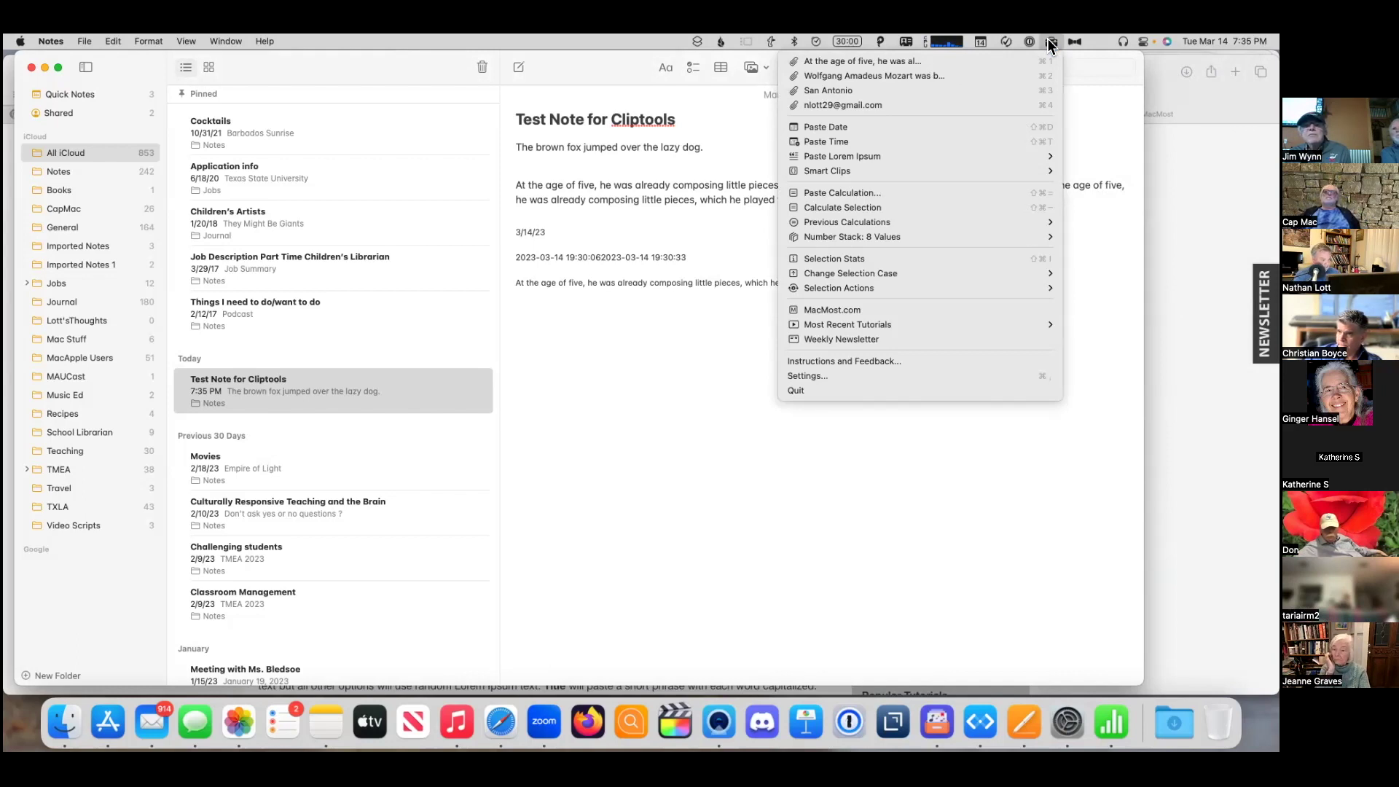
pyautogui.click(1050, 43)
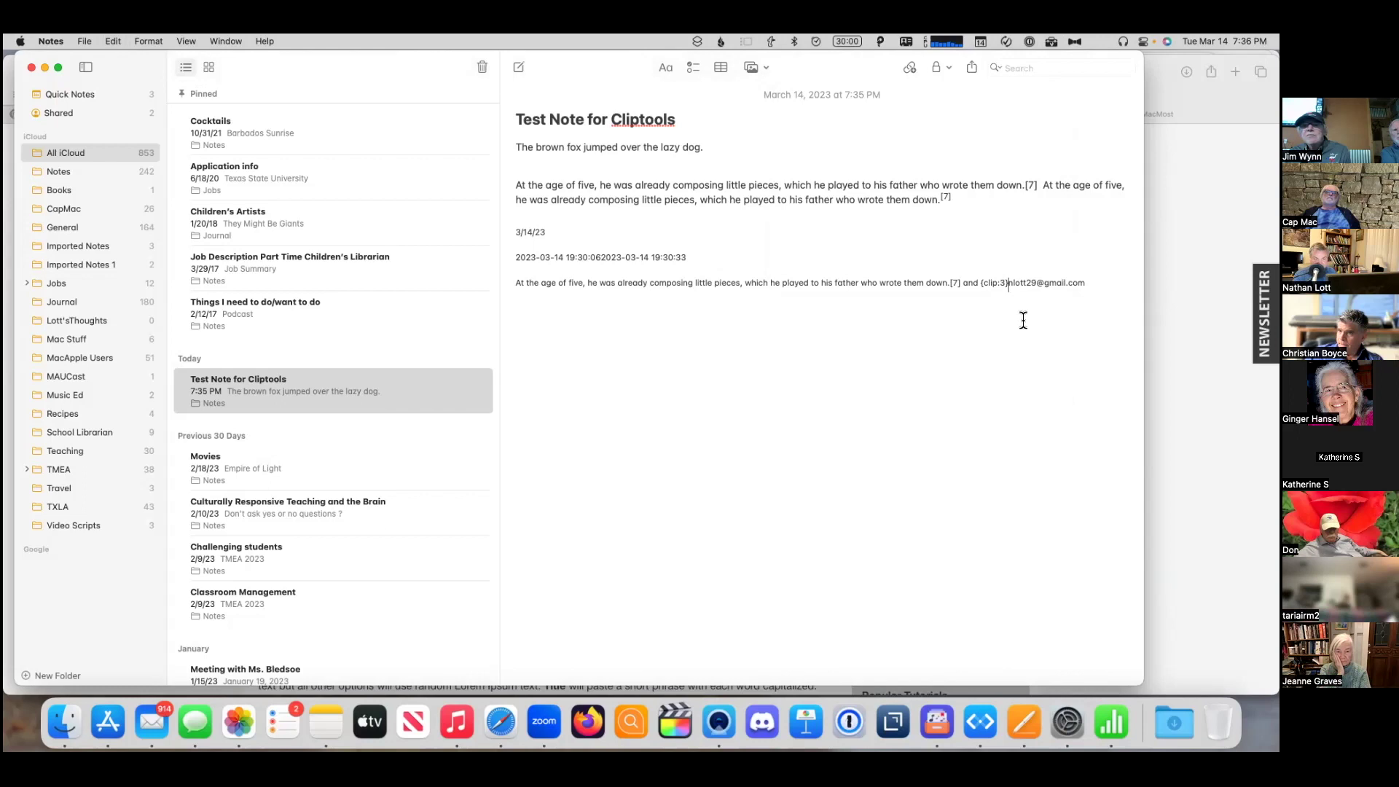
pyautogui.press('Return')
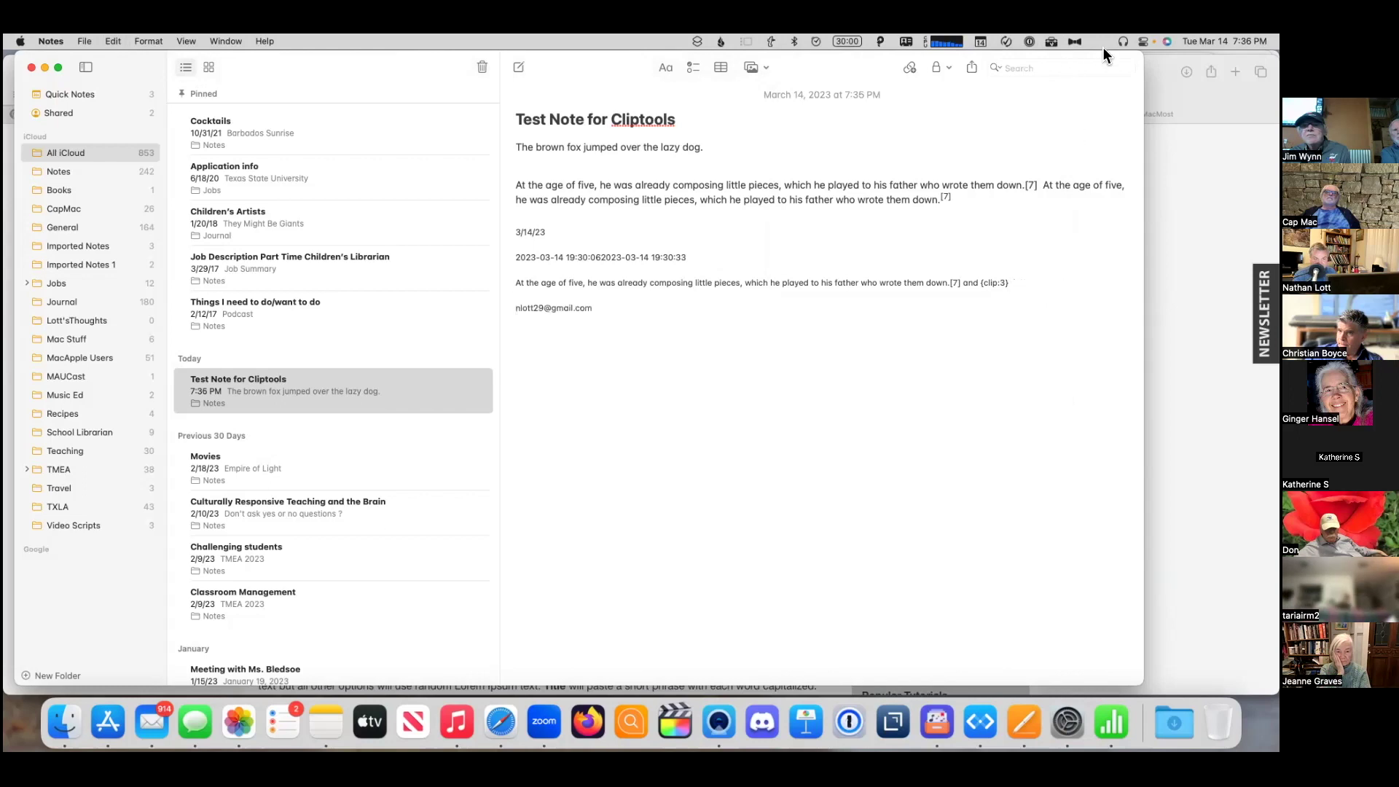